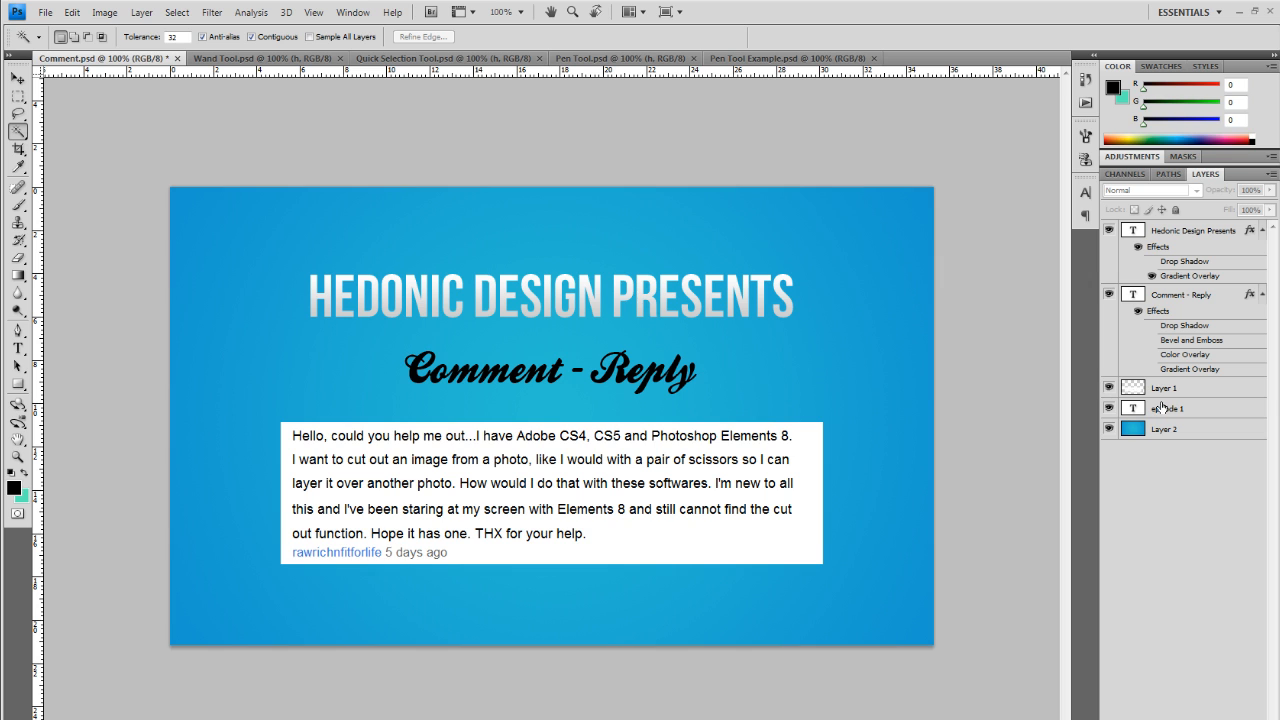
Step: Switch to the Wand Tool.psd document and activate the Magic Wand tool
left_click(259, 60)
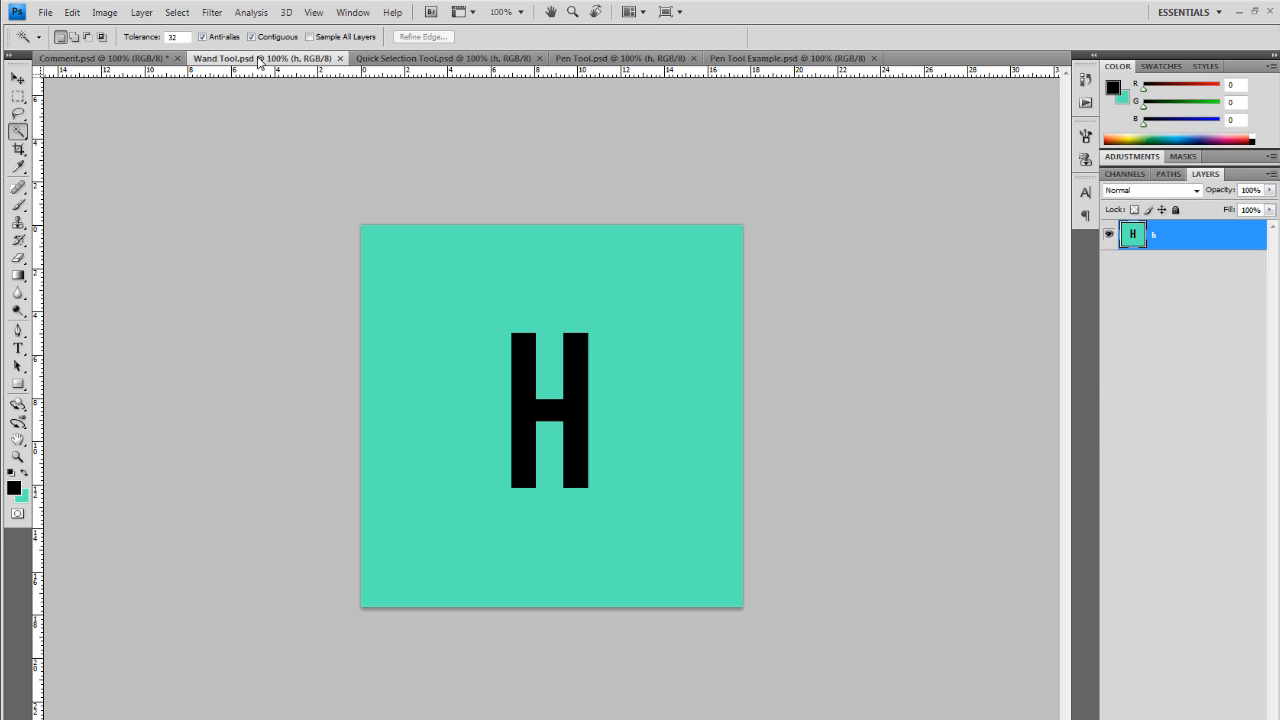
key("v")
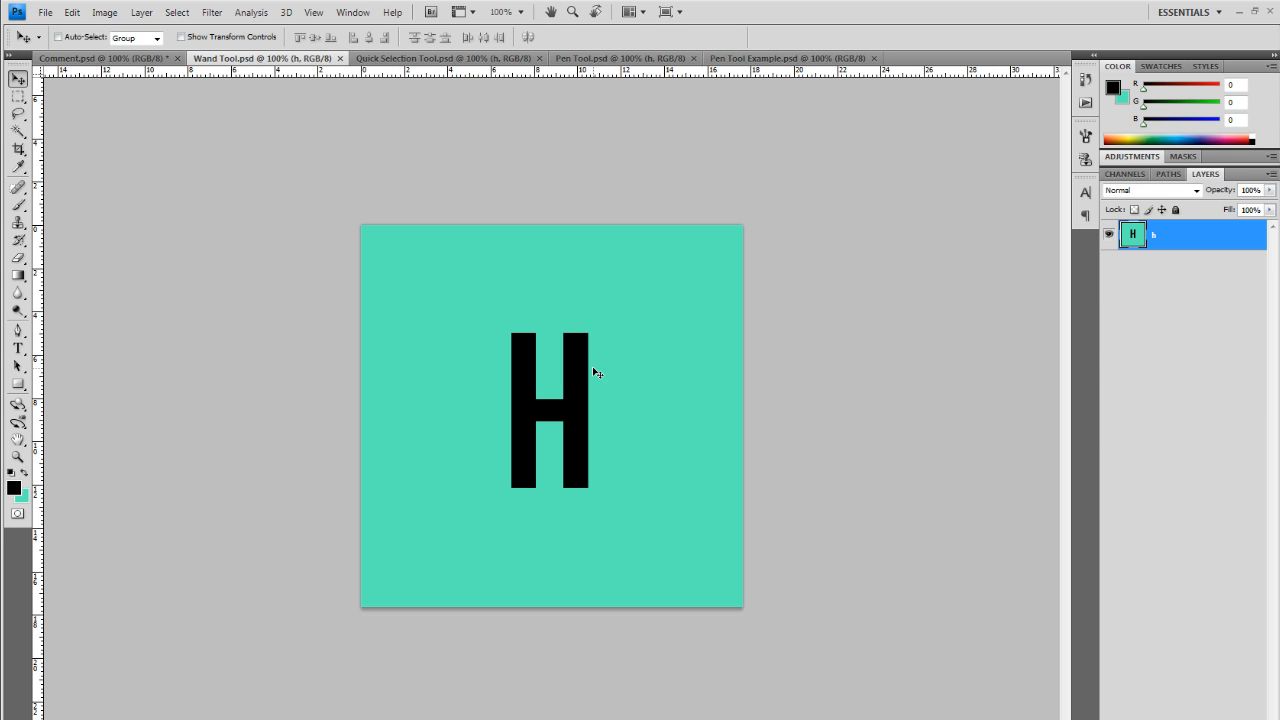
left_click_drag(608, 357, 589, 375)
left_click(1183, 329)
left_click(1155, 240)
left_click(18, 135)
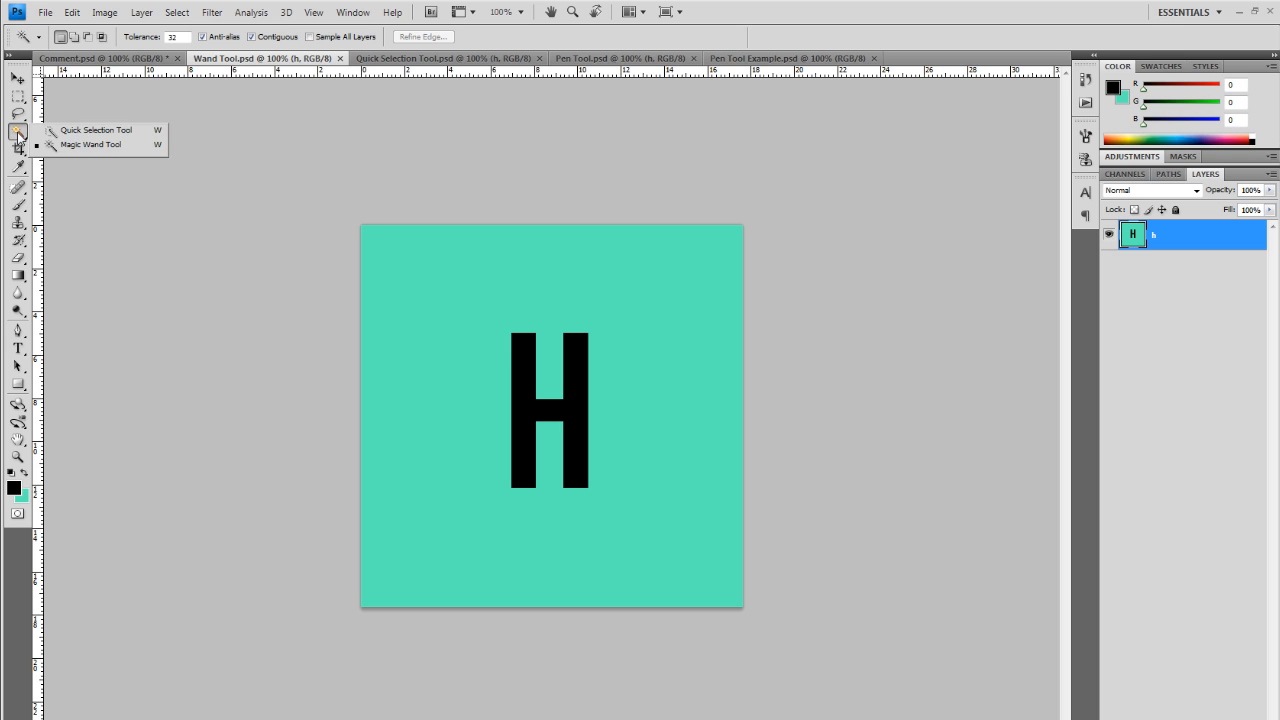
left_click(90, 145)
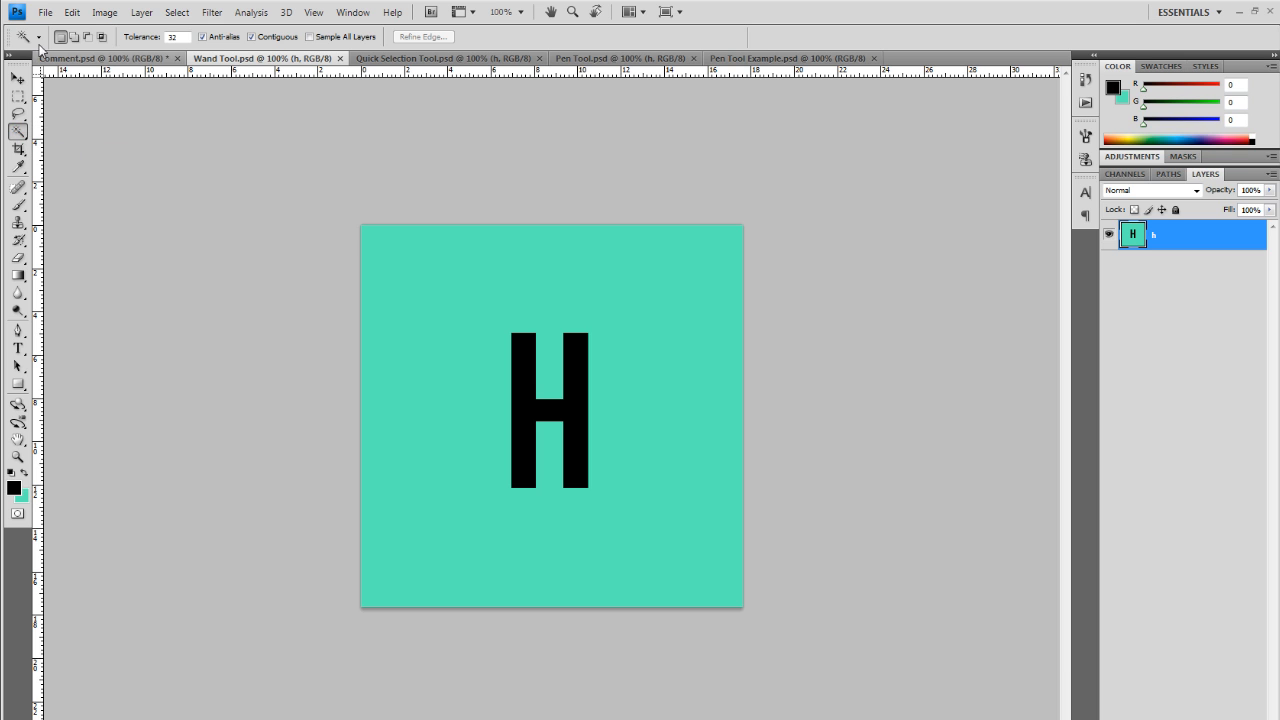
left_click(40, 38)
left_click(40, 38)
right_click(18, 133)
left_click(90, 146)
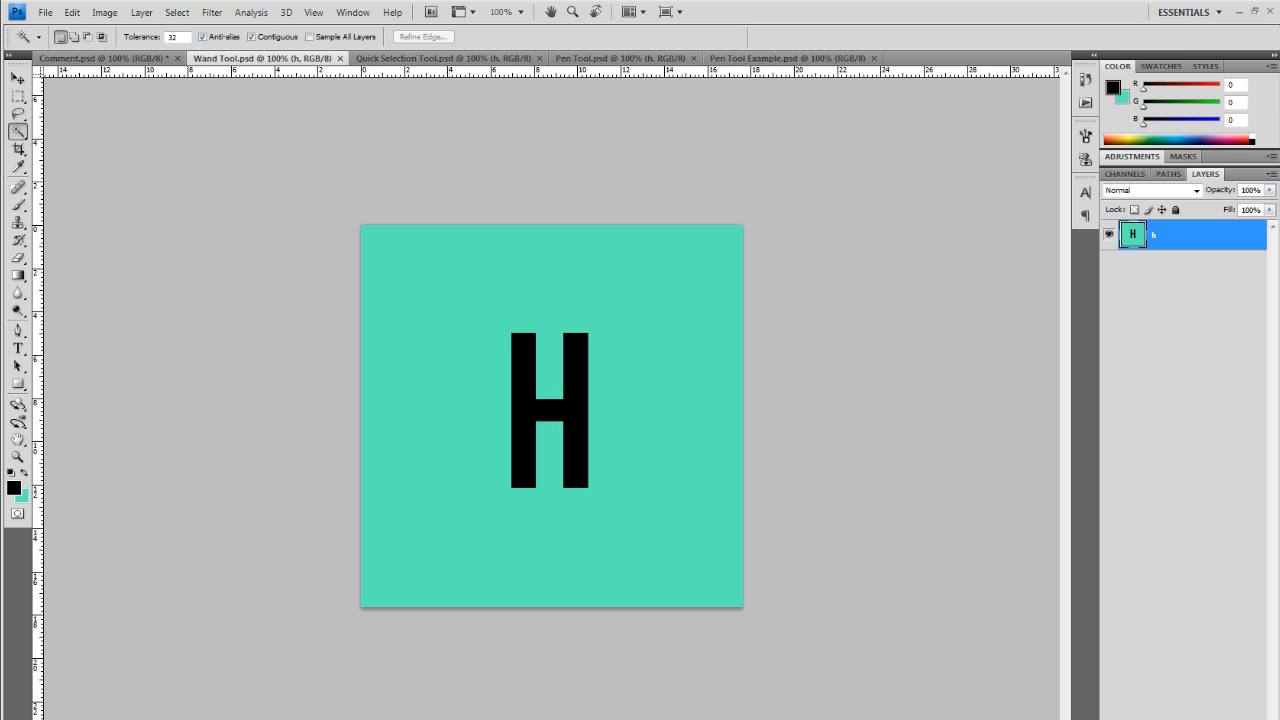
Step: Try deleting the teal background around the black H with a Magic Wand selection
left_click(557, 266)
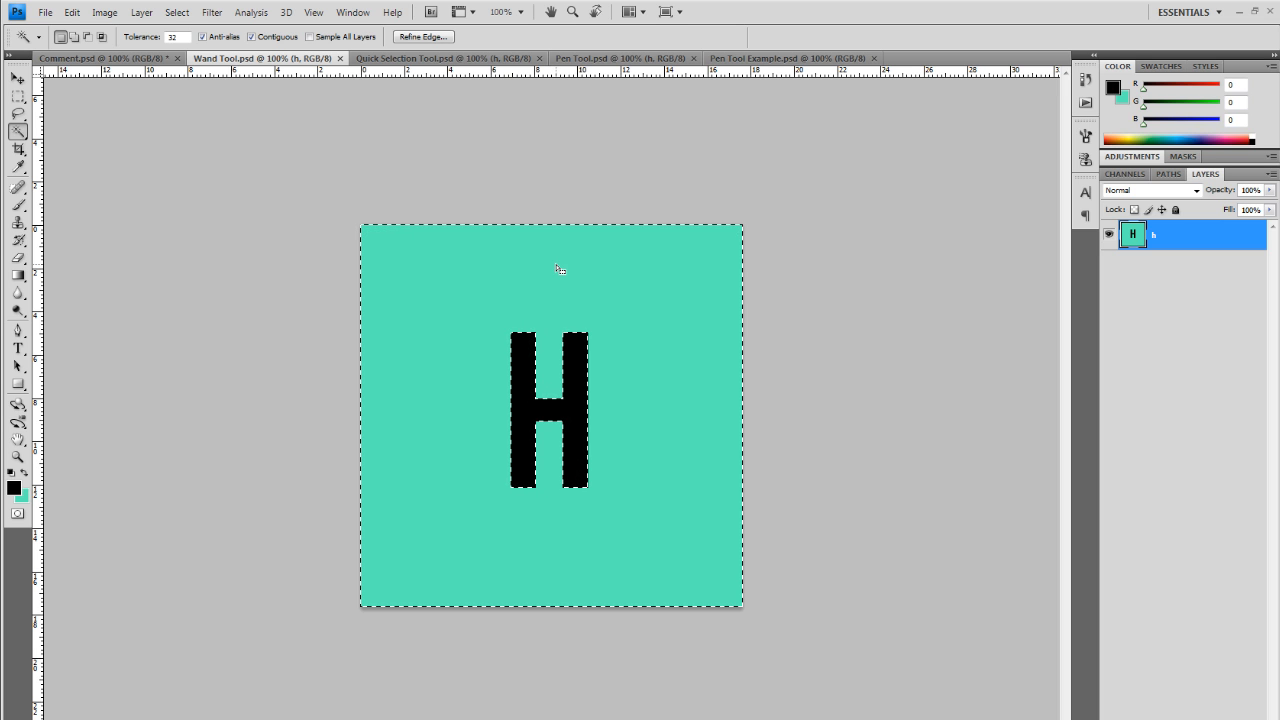
key("Delete")
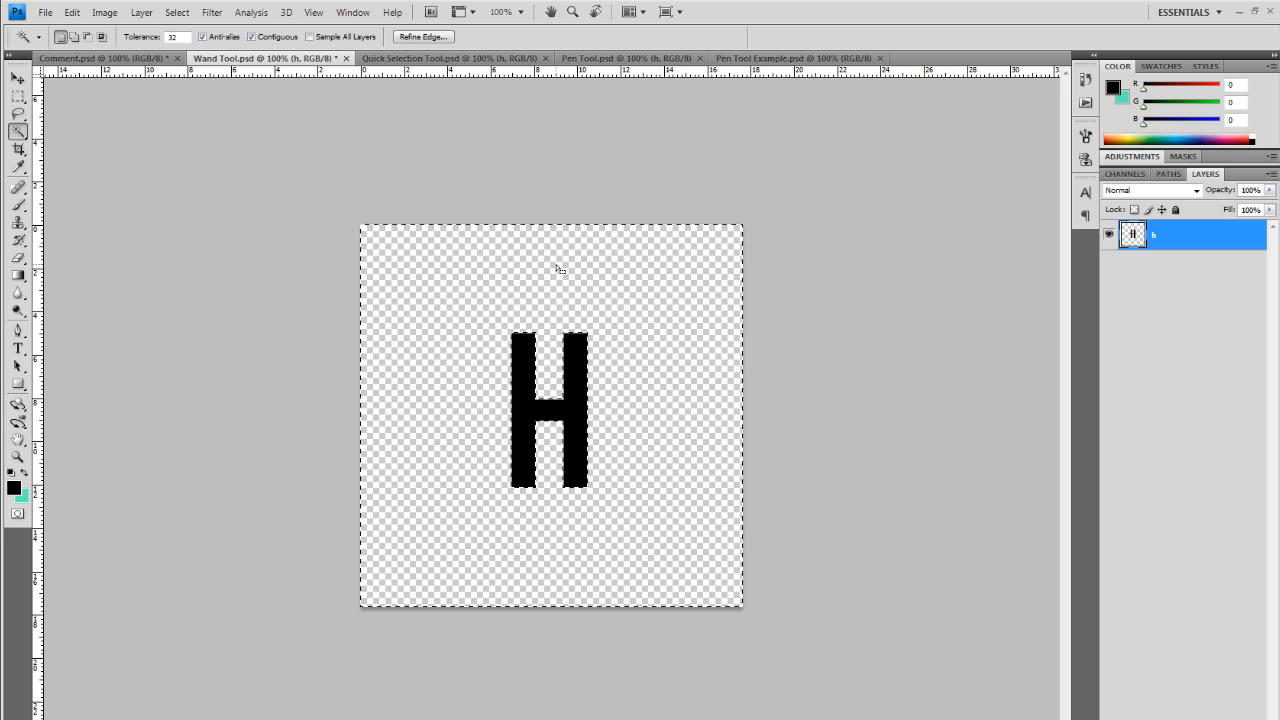
key("ctrl+z")
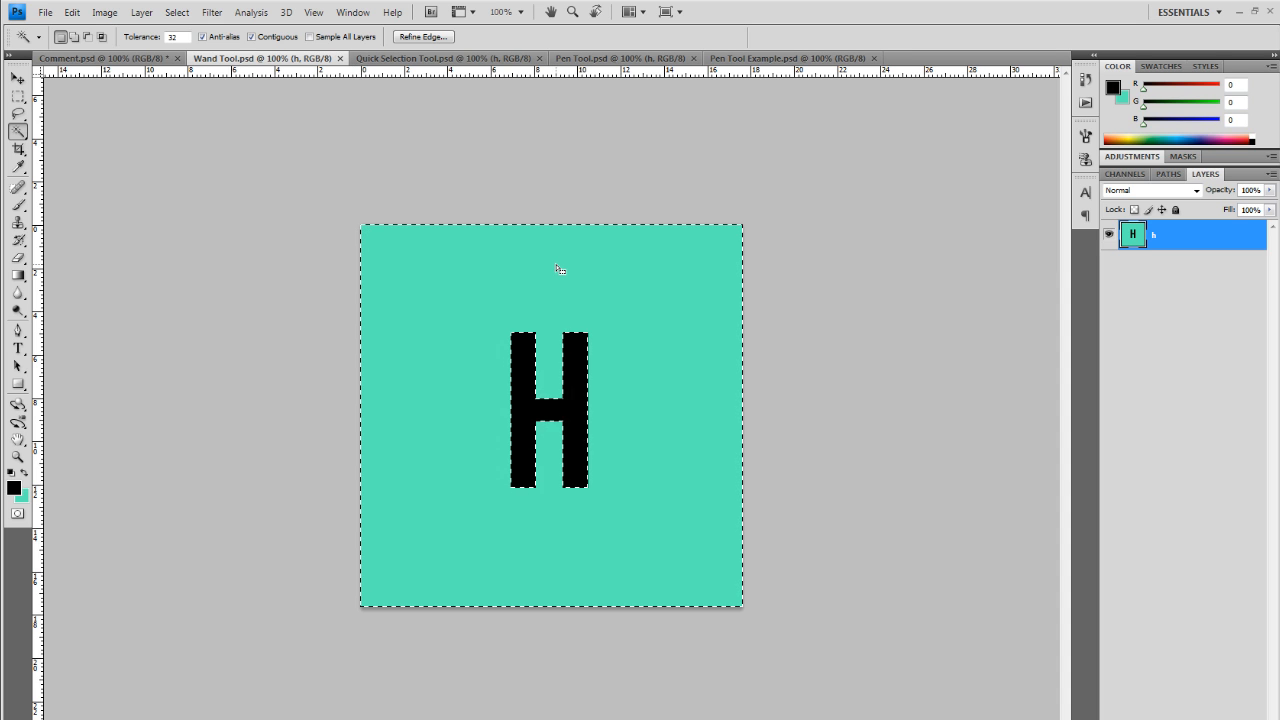
key("ctrl+d")
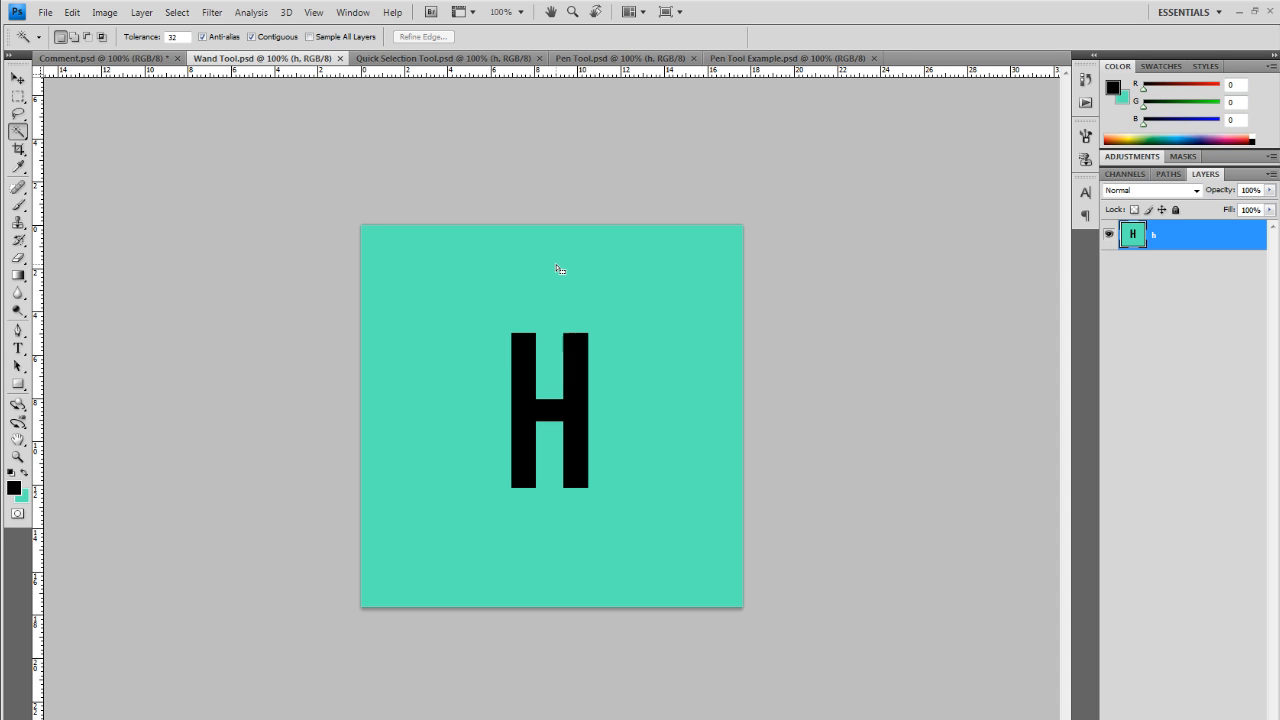
Step: Swap the foreground and background colours and paint teal brush strokes inside both stems and the crossbar of the H
left_click(18, 205)
left_click(24, 472)
mouse_move(529, 411)
left_mouse_down()
mouse_move(576, 412)
mouse_move(577, 355)
mouse_move(521, 363)
mouse_move(522, 478)
left_mouse_up()
left_click_drag(575, 405, 576, 463)
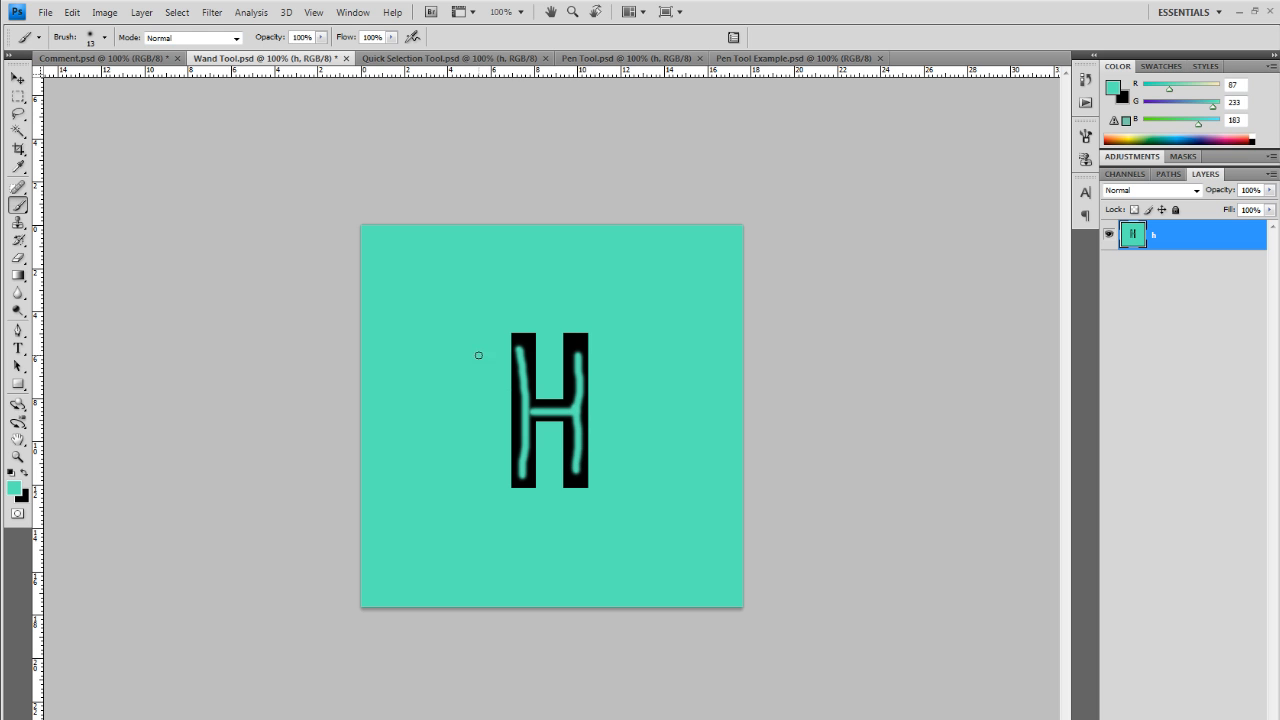
Step: Turn off Contiguous for the Magic Wand and delete all teal areas, including the strokes inside the H
left_click(18, 132)
left_click(427, 325)
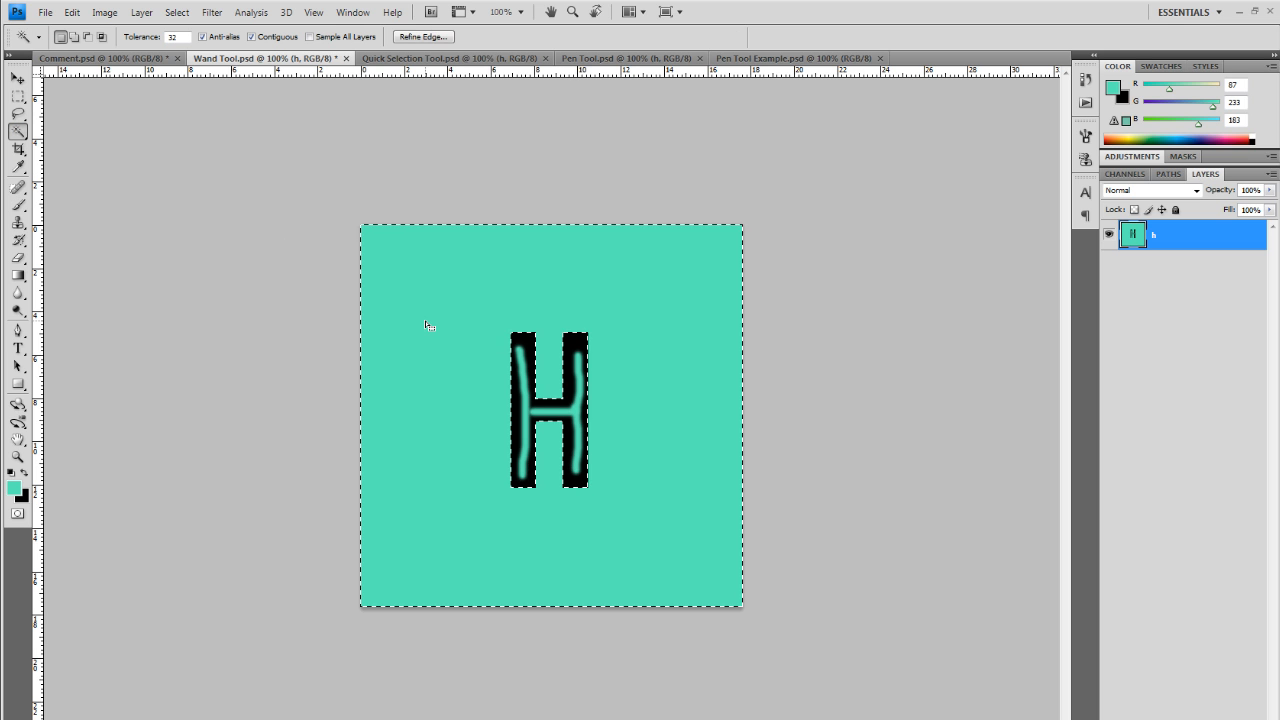
left_click(252, 37)
left_click(613, 287)
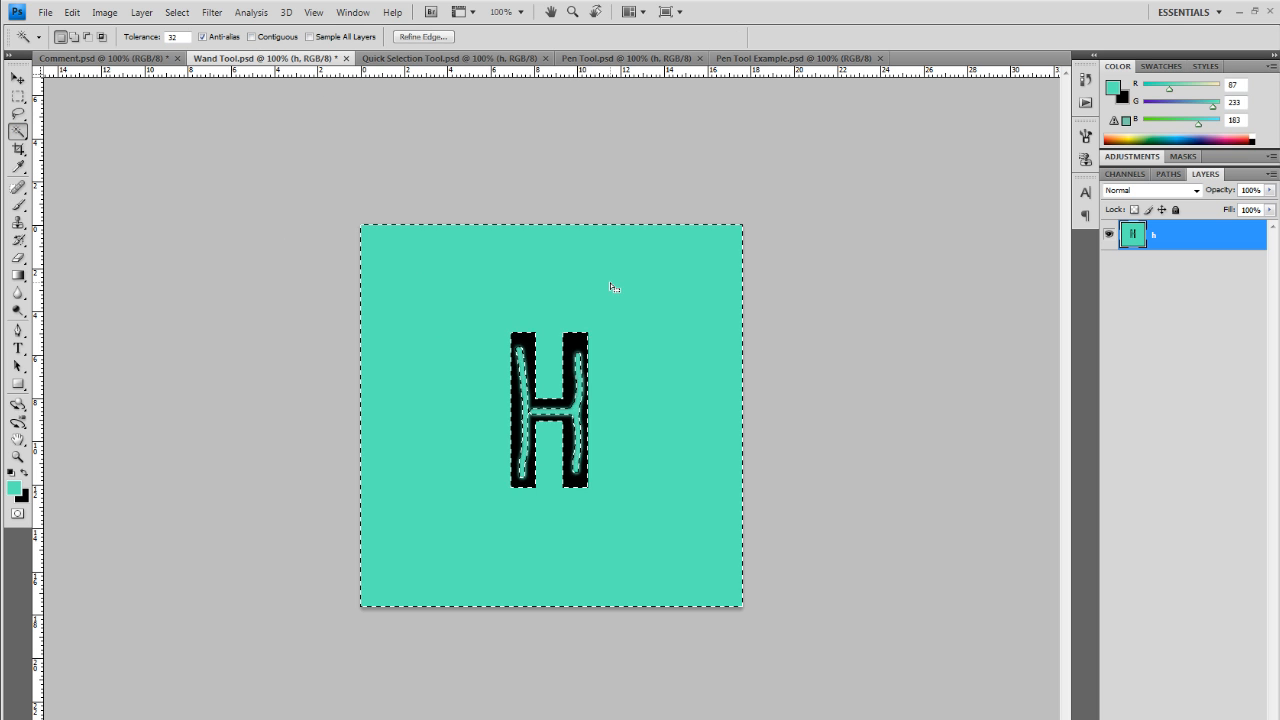
key("Delete")
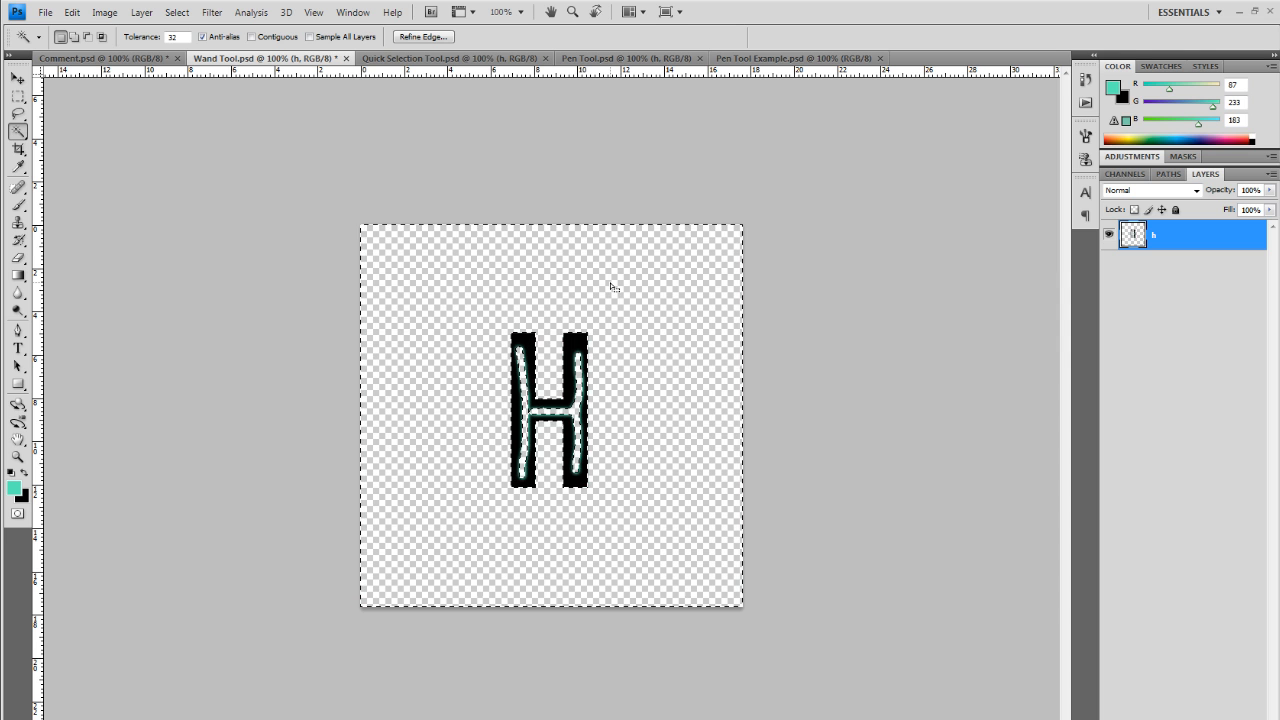
key("ctrl+d")
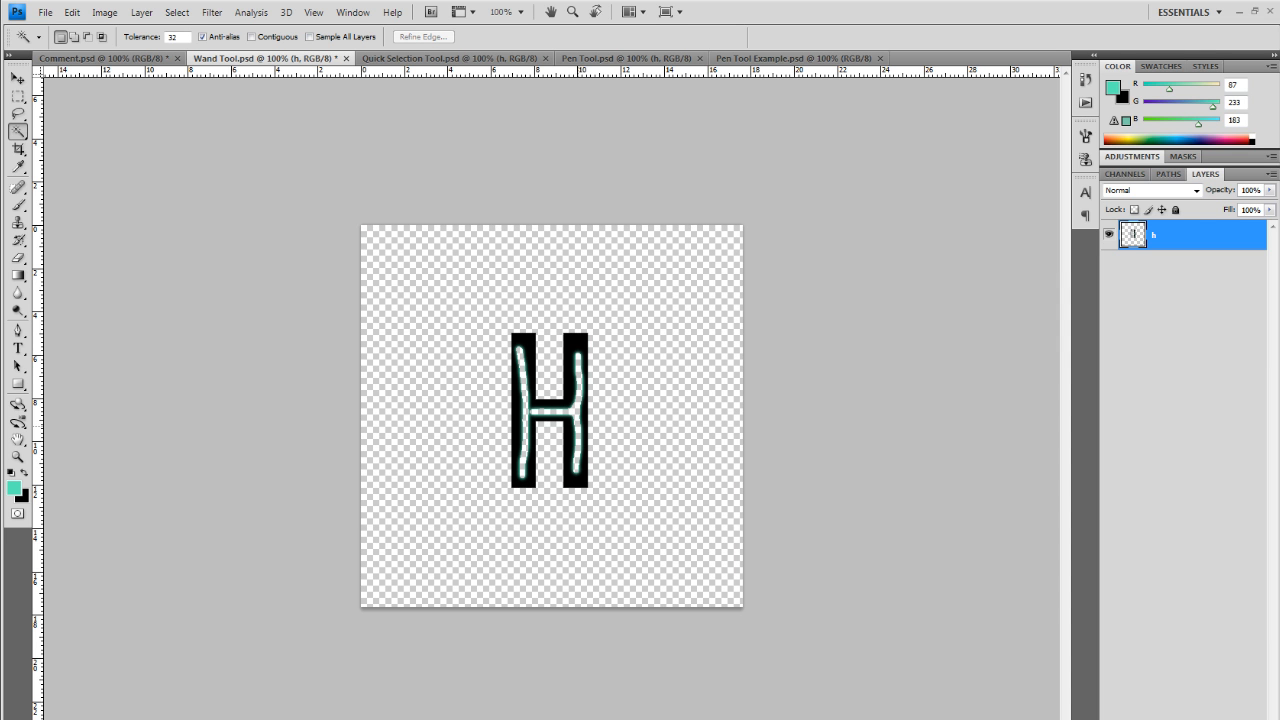
Step: Select the transparent areas and fill them with the teal foreground colour, leaving nothing selected
left_click(572, 316)
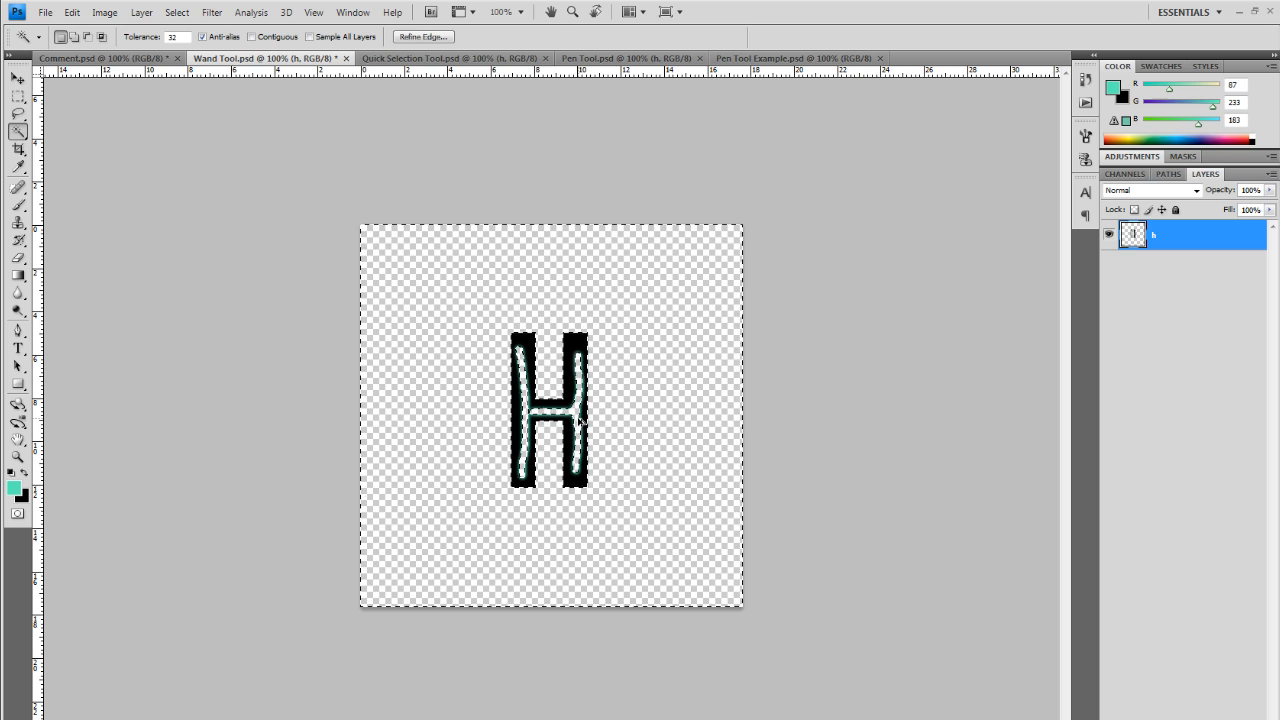
key("alt+BackSpace")
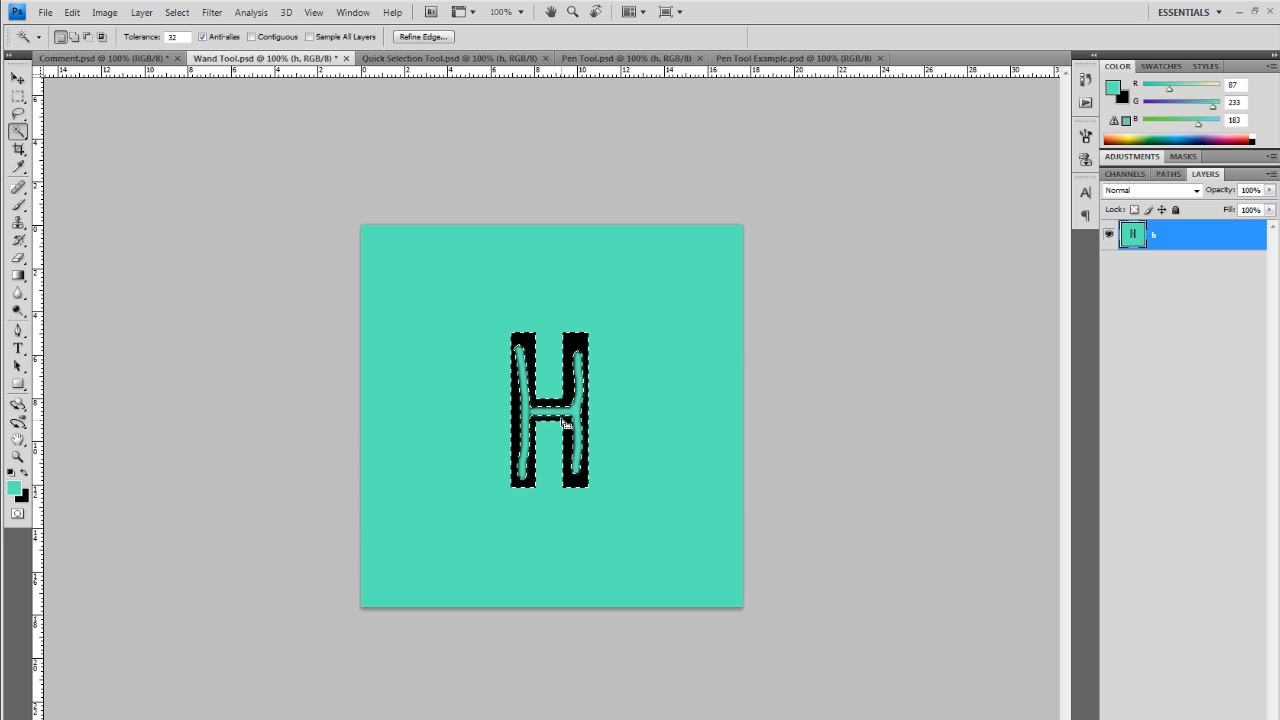
key("ctrl+d")
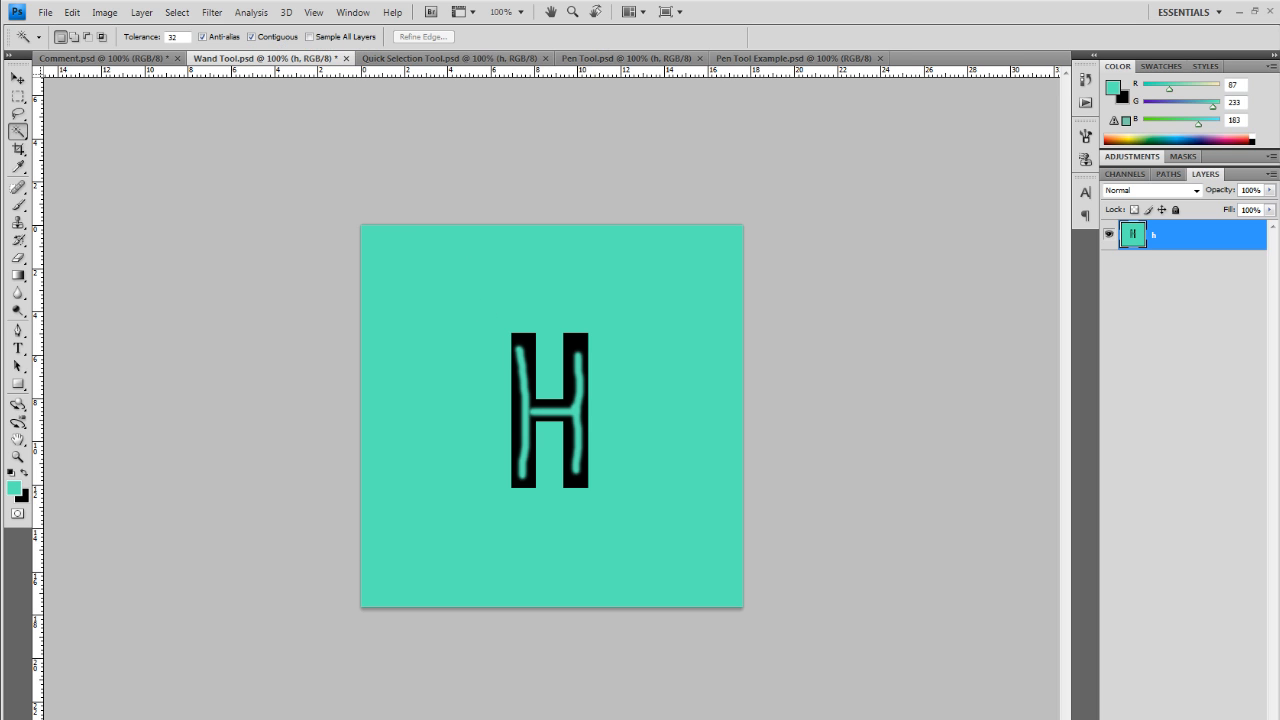
Step: Try deleting only the connected teal background outside the H with a contiguous Magic Wand selection
key("ctrl+plus")
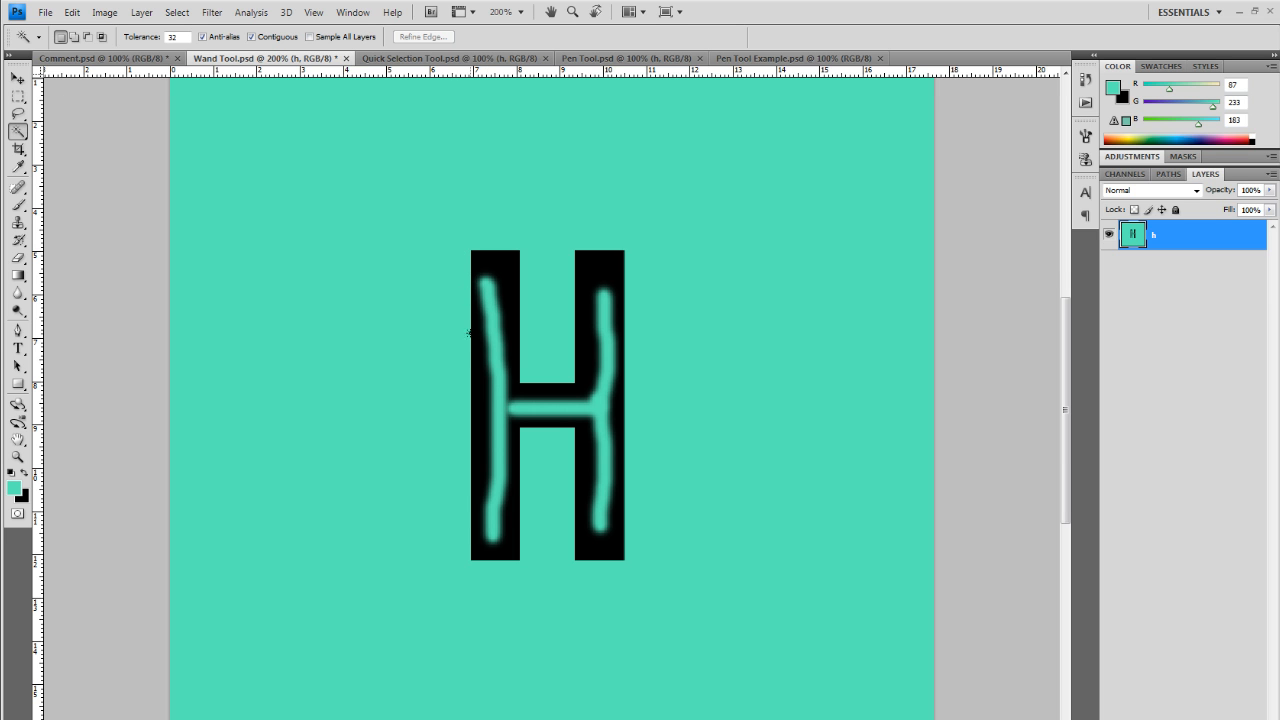
left_click(404, 342)
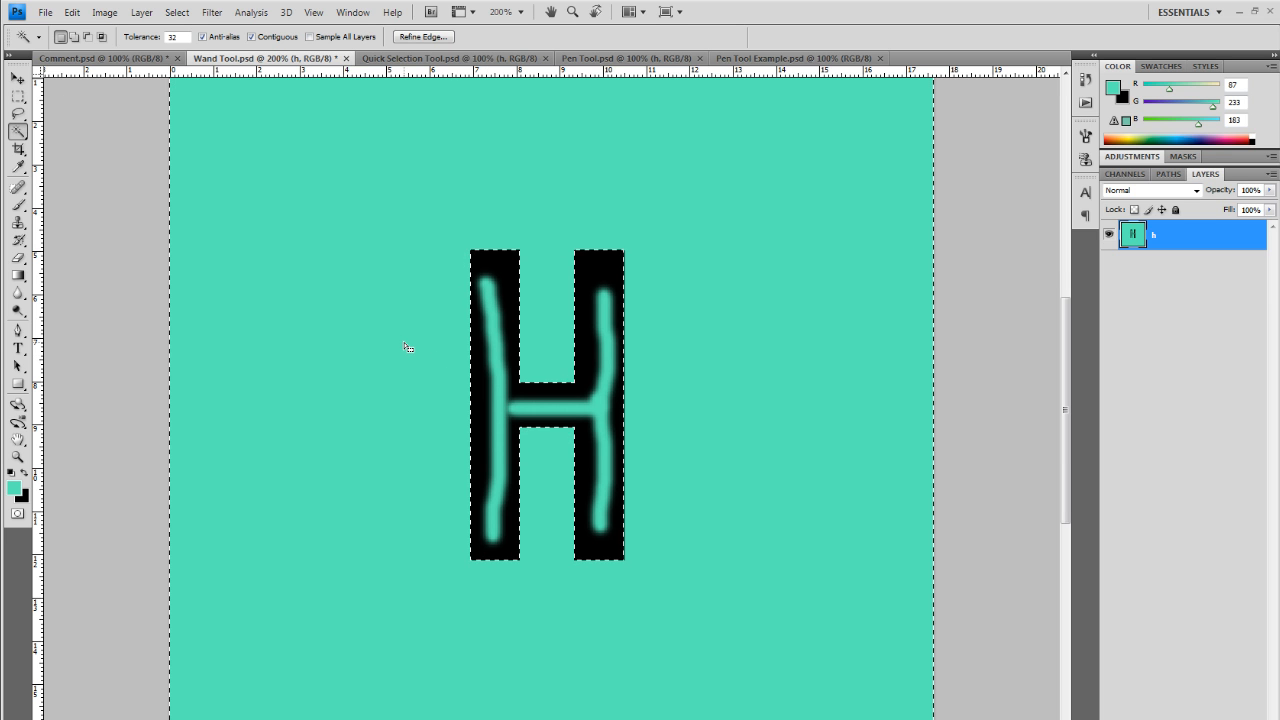
key("Delete")
key("ctrl+z")
key("Delete")
key("ctrl+d")
key("ctrl+alt+z")
key("ctrl+alt+z")
key("m")
key("ctrl+d")
Step: Extend the teal stroke in the H's left stem through its lower edge and test a contiguous Magic Wand selection of the background
left_click(18, 205)
left_click_drag(494, 548, 489, 577)
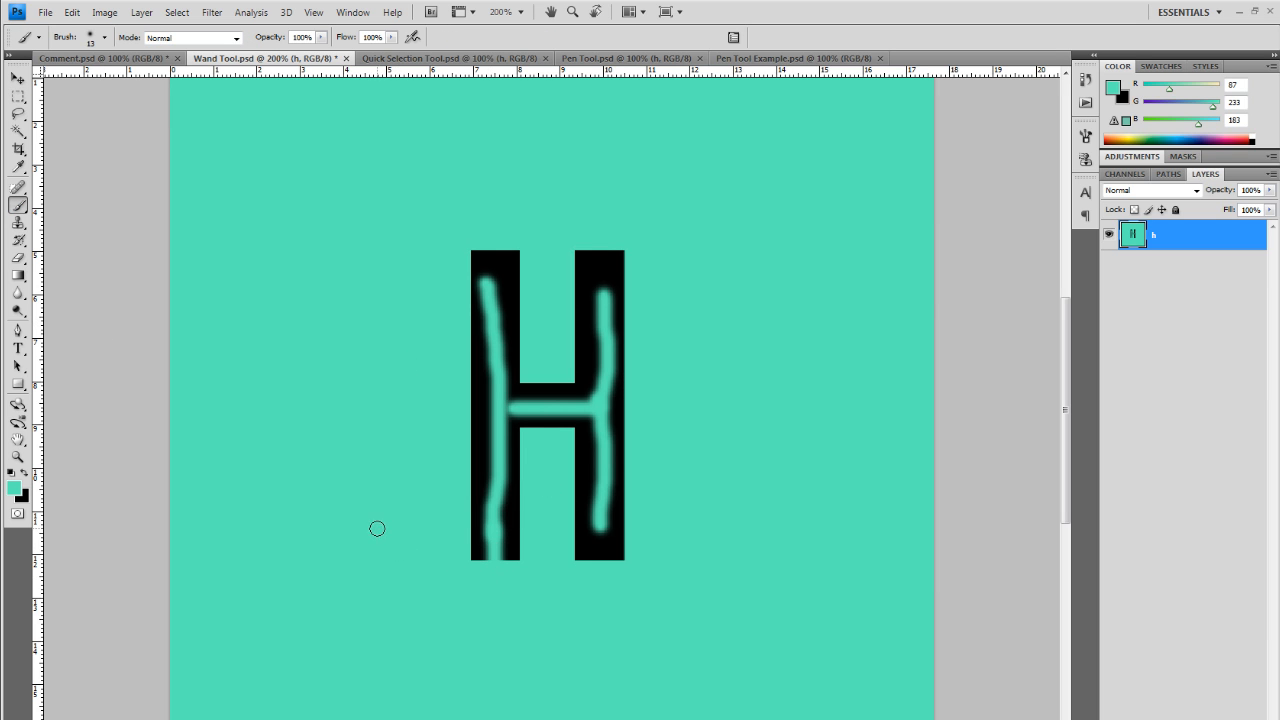
key("w")
left_click(395, 425)
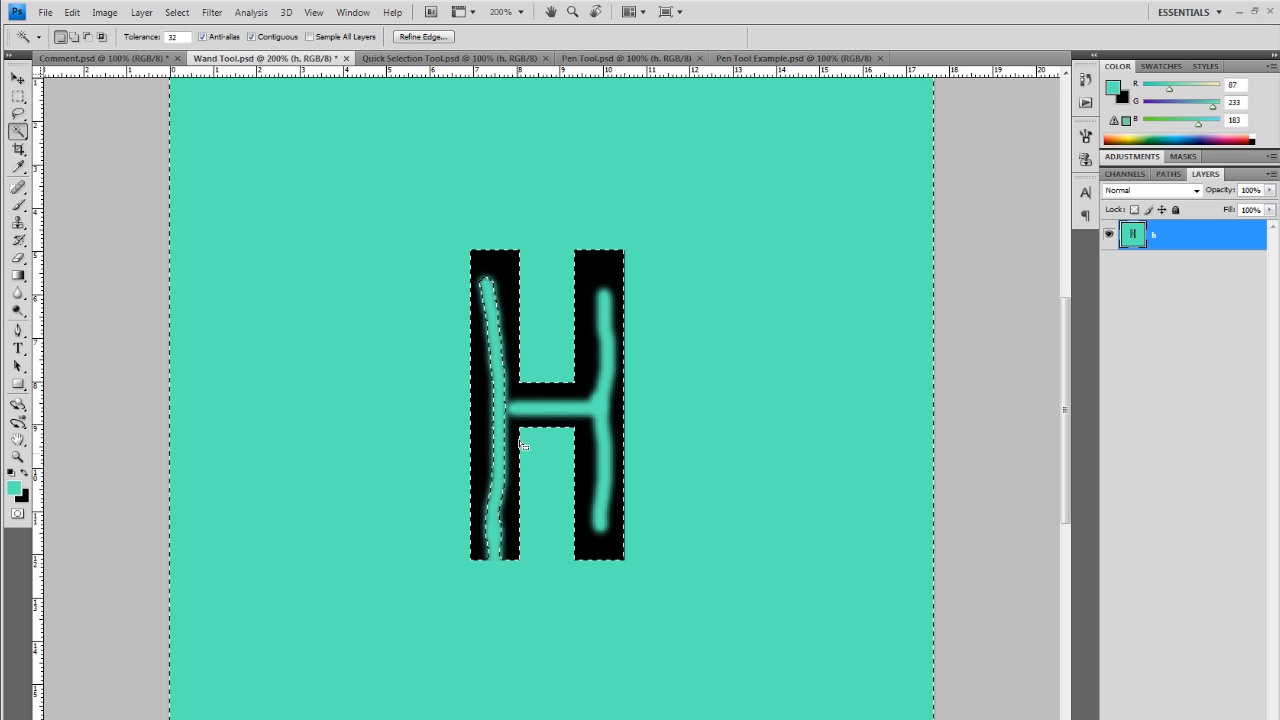
key("ctrl+d")
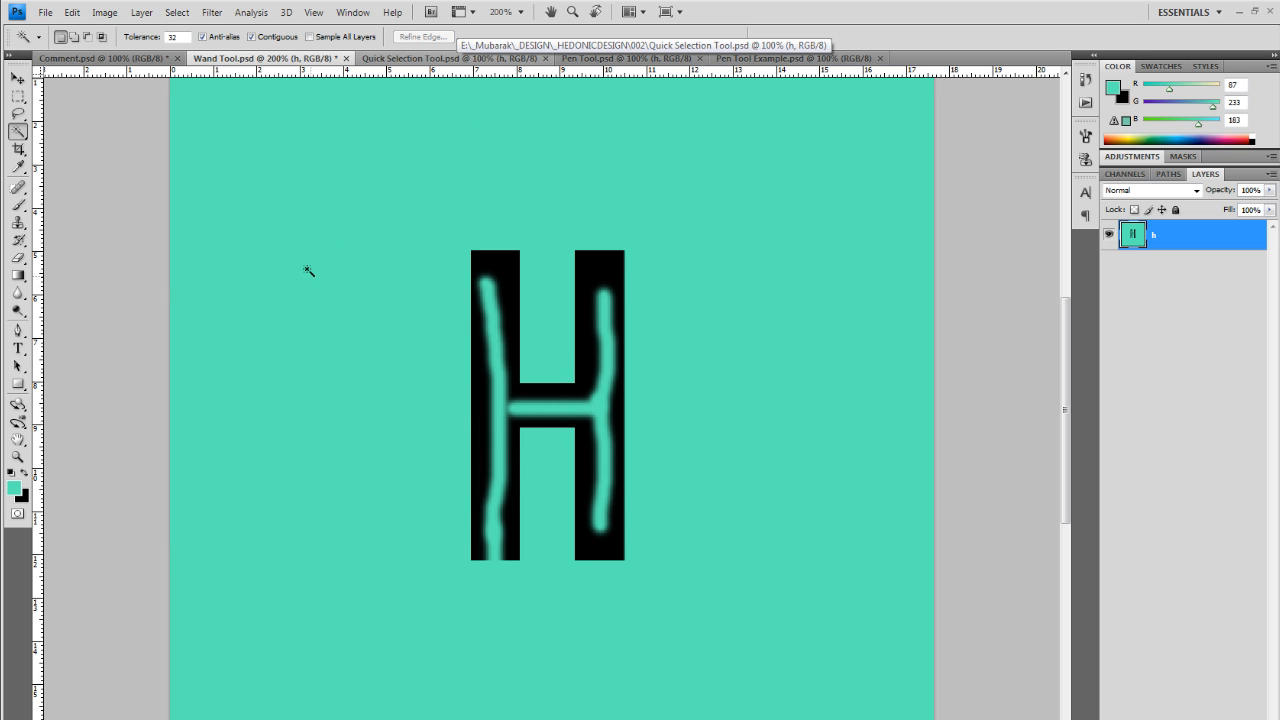
Step: Examine the hex code of the teal foreground colour in the Color Picker without changing it
left_click(158, 38)
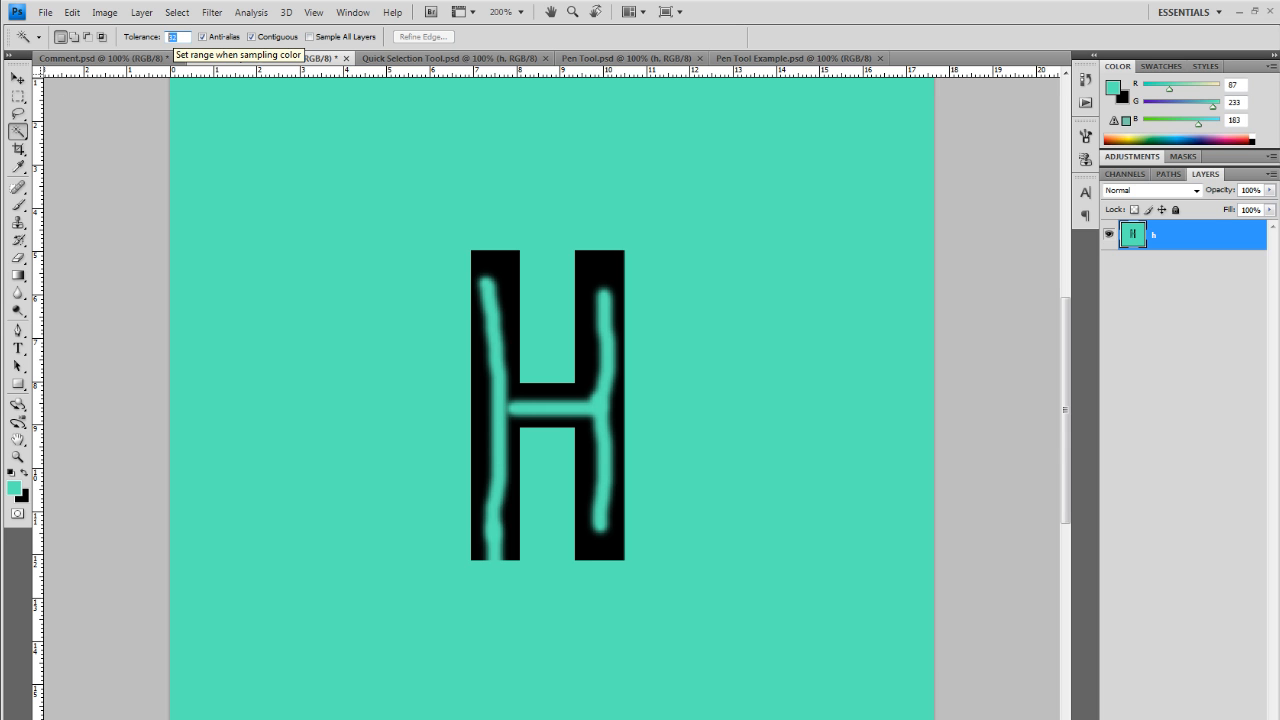
left_click(14, 488)
left_click_drag(955, 232, 501, 182)
left_click_drag(603, 432, 565, 433)
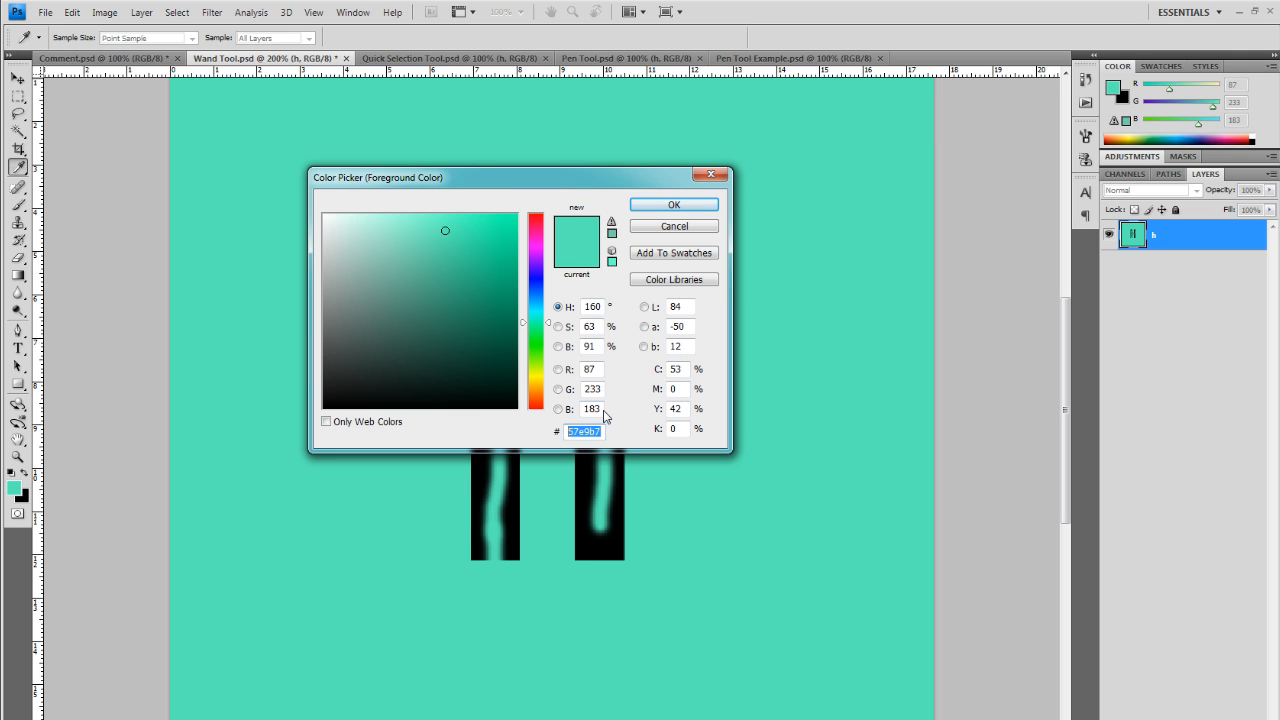
left_click(674, 228)
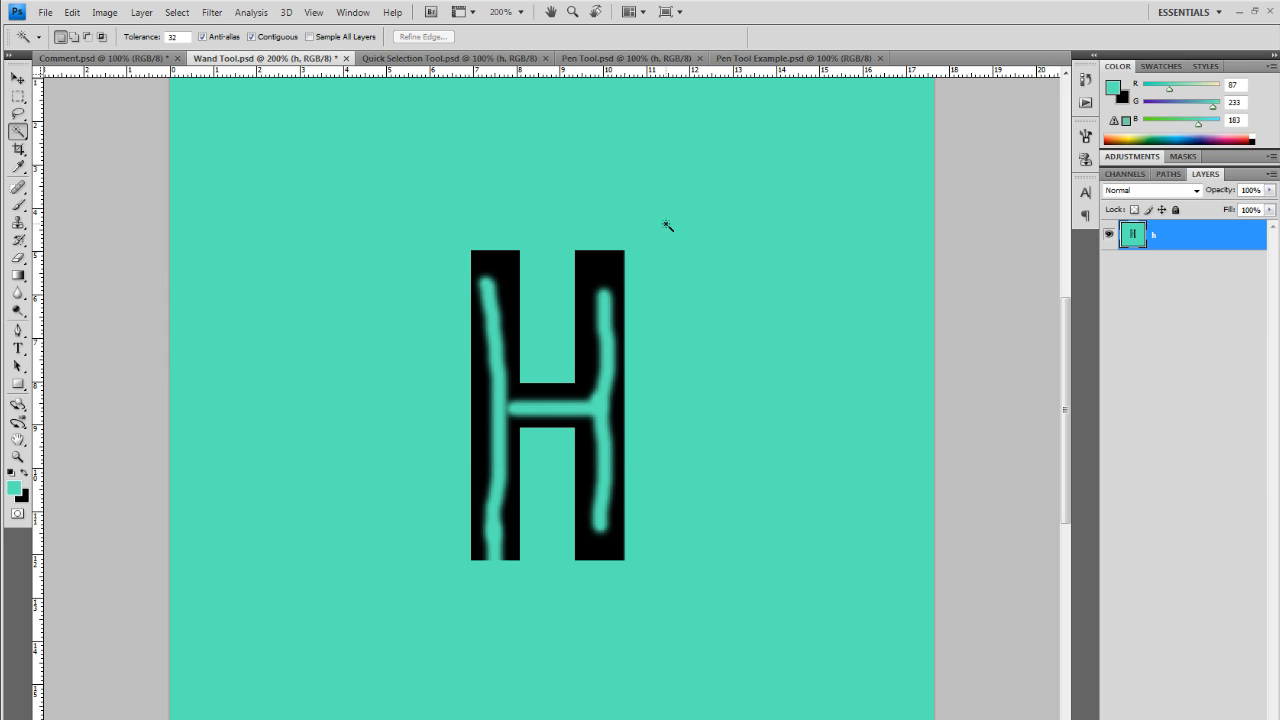
Step: Compare Magic Wand selections of the teal background with Contiguous turned off and turned on
left_click(251, 36)
left_click(292, 133)
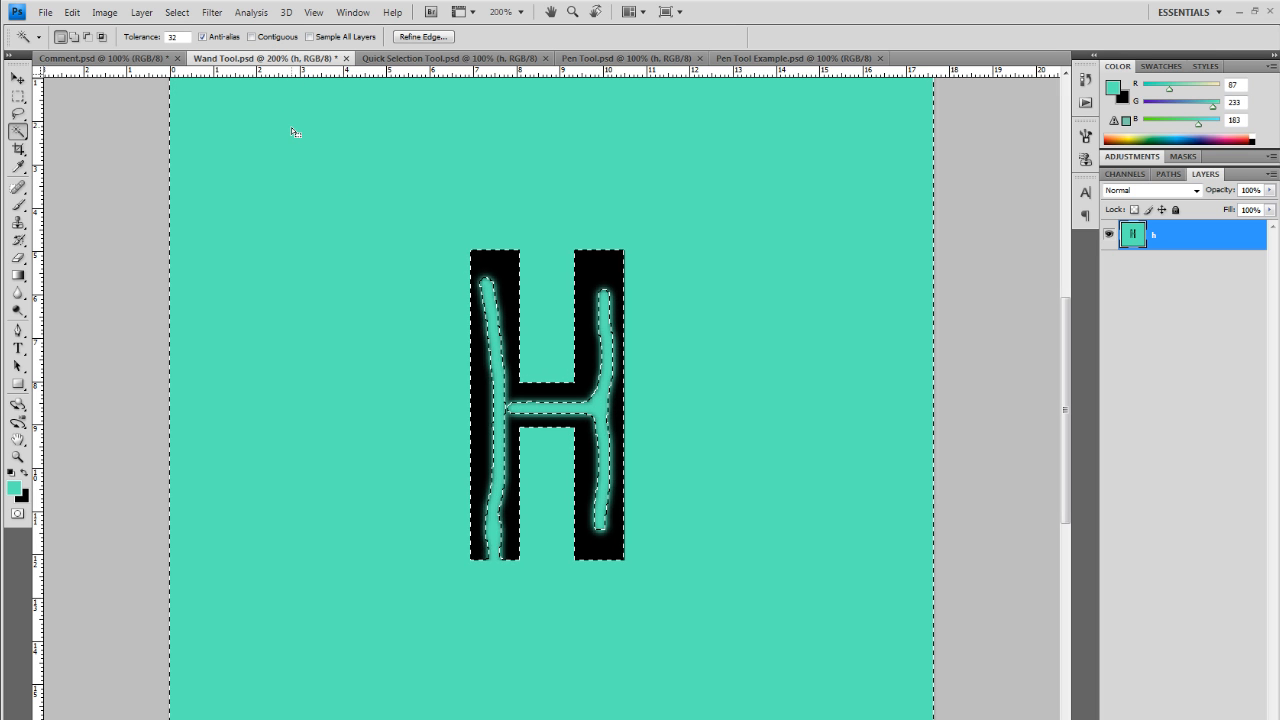
key("ctrl+d")
left_click(268, 40)
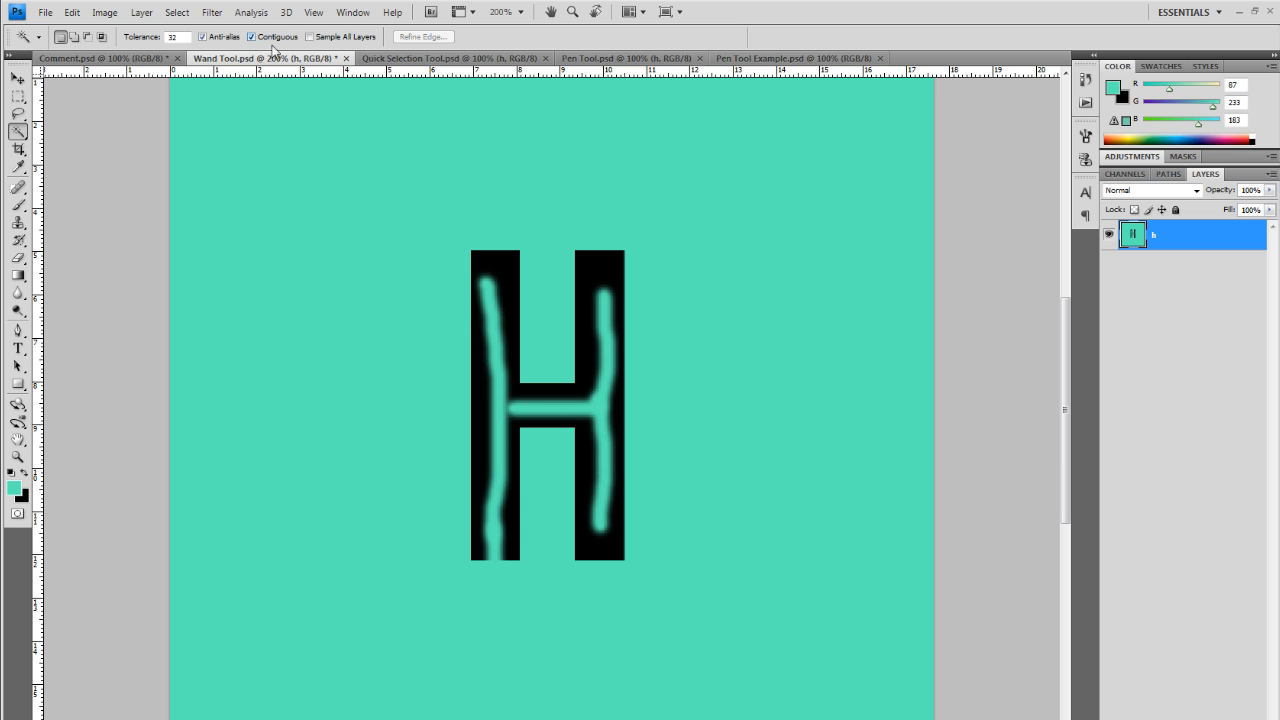
left_click(252, 302)
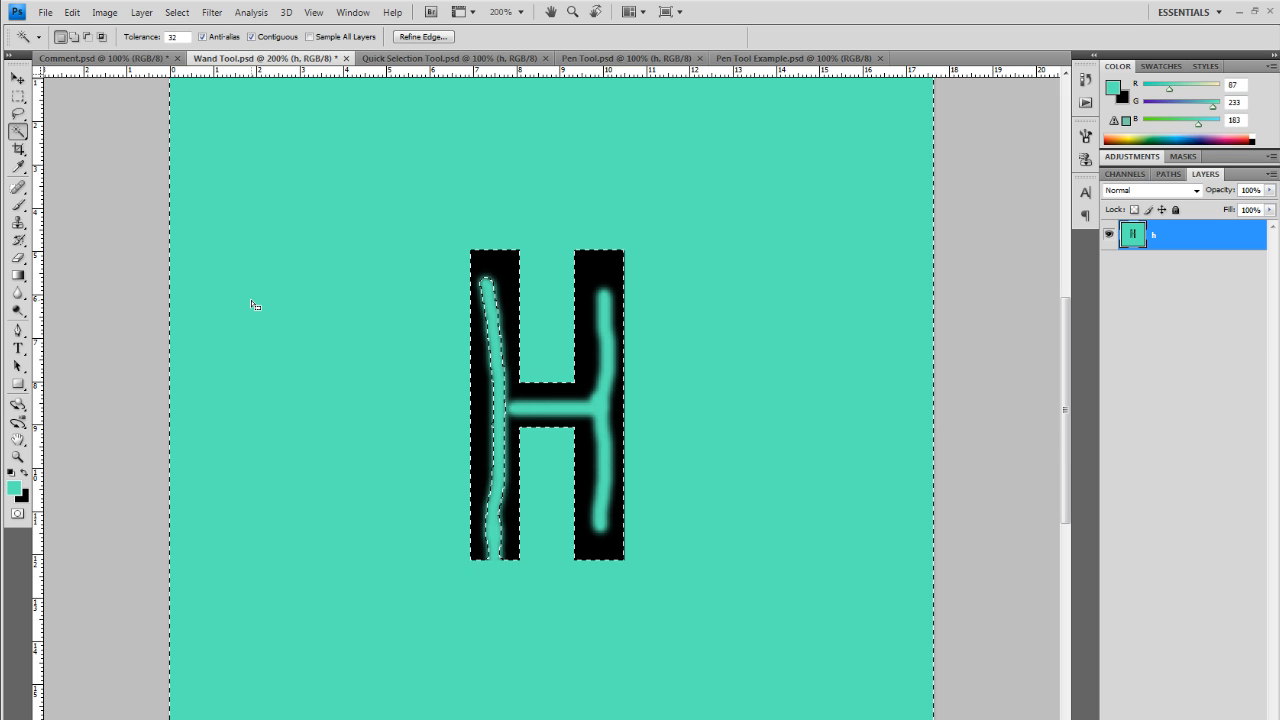
key("ctrl+d")
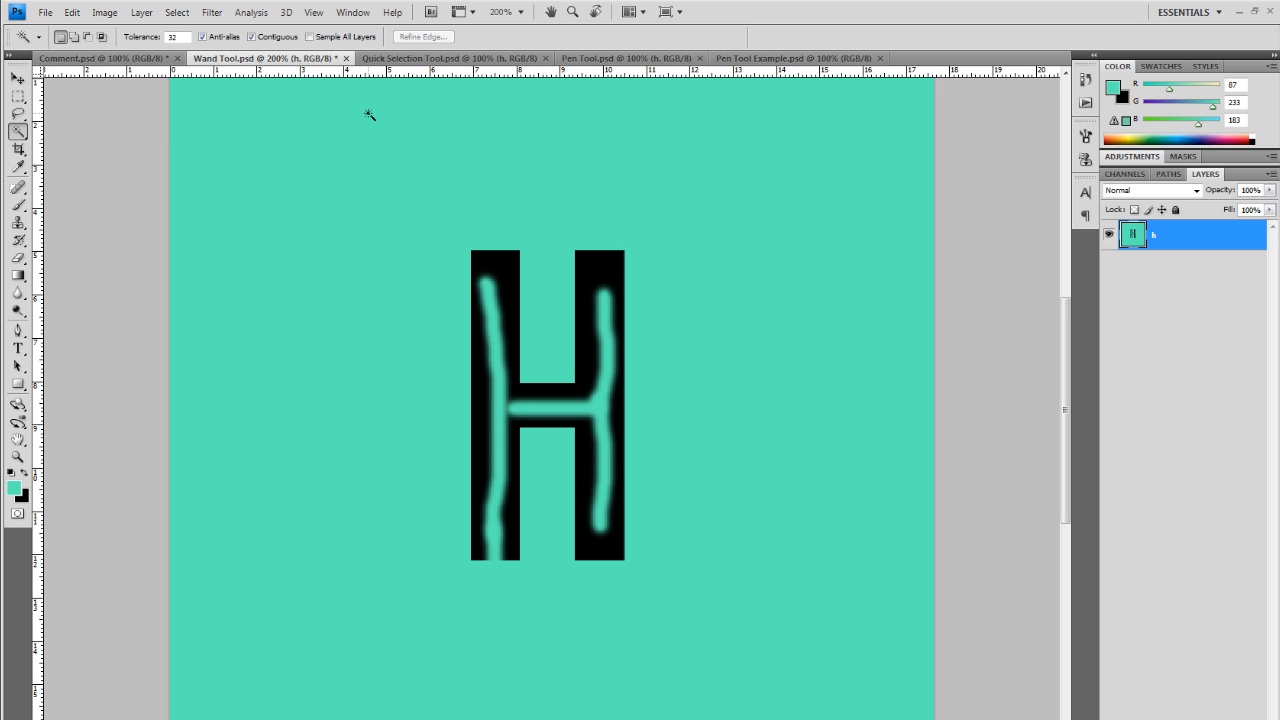
Step: Switch to Quick Selection Tool.psd and delete the beige gradient background around the H using two Magic Wand selections
left_click(440, 58)
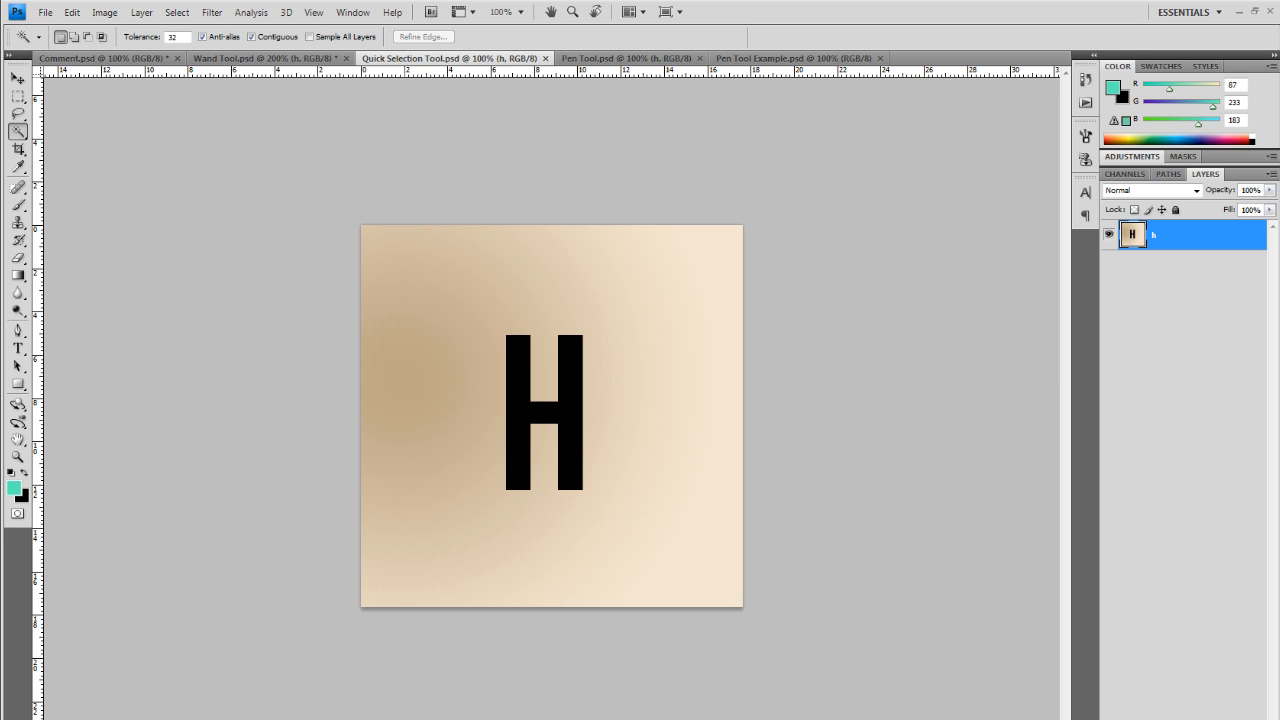
left_click(368, 236)
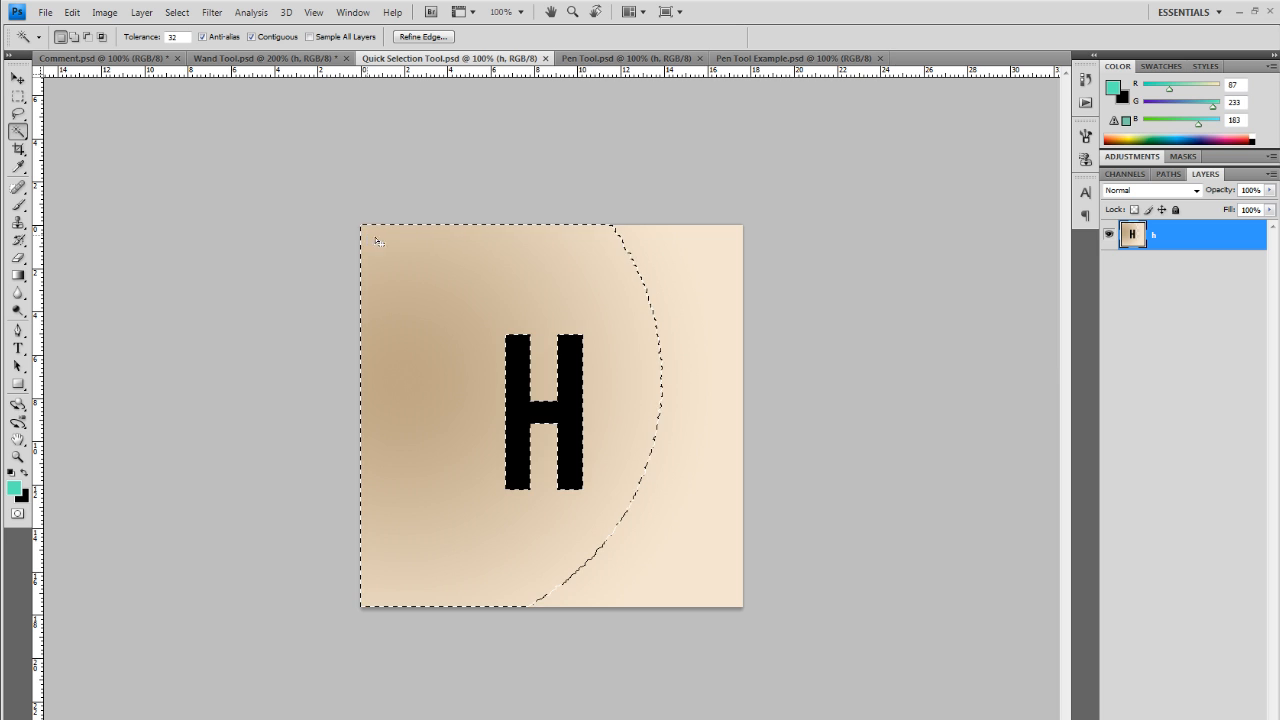
key("Delete")
left_click(716, 290)
key("Delete")
key("ctrl+d")
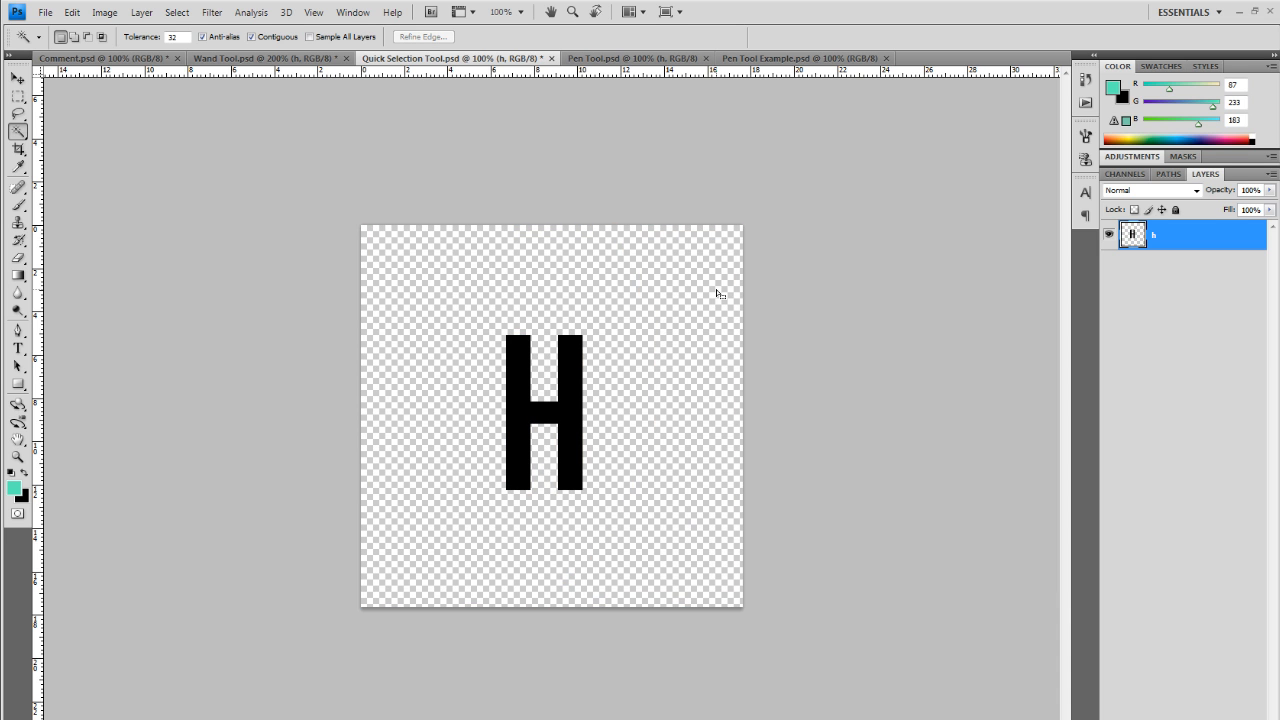
Step: Undo the gradient background deletions and try a Magic Wand selection from the gradient's upper-left corner
key("ctrl+alt+z")
key("ctrl+alt+z")
key("ctrl+alt+z")
key("ctrl+alt+z")
key("ctrl+alt+z")
key("ctrl+alt+z")
key("ctrl+alt+z")
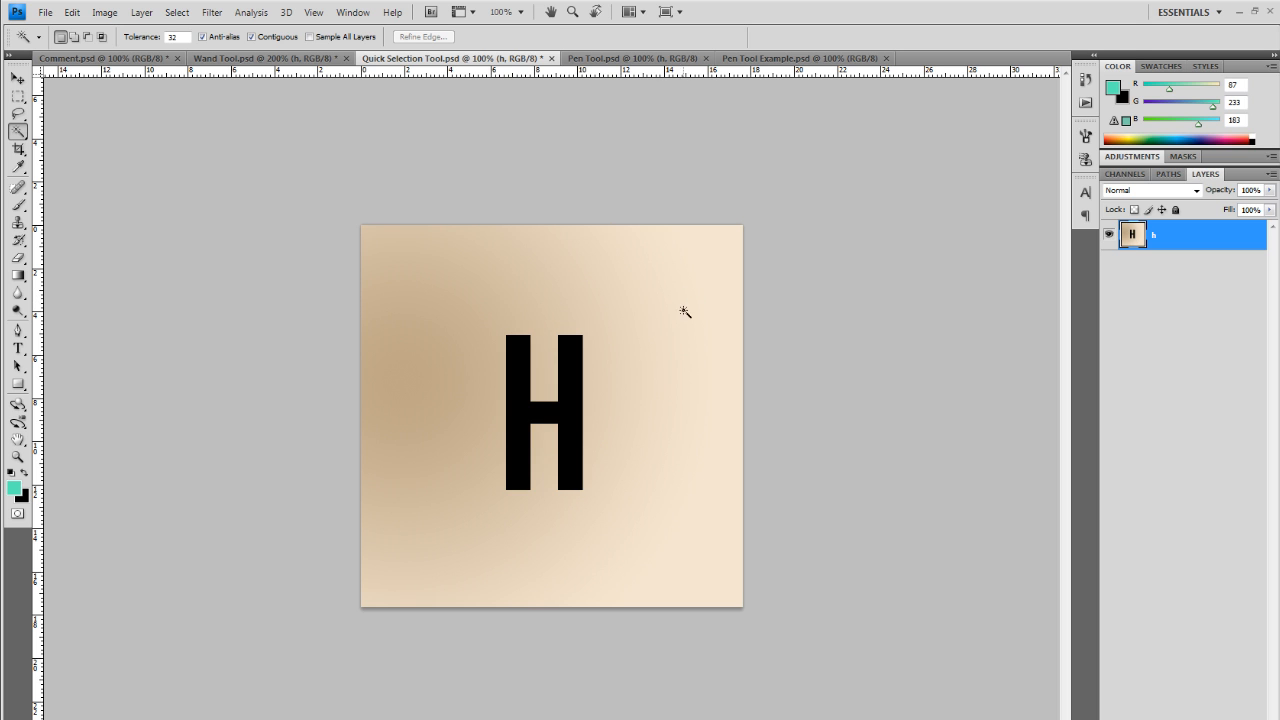
left_click(376, 232)
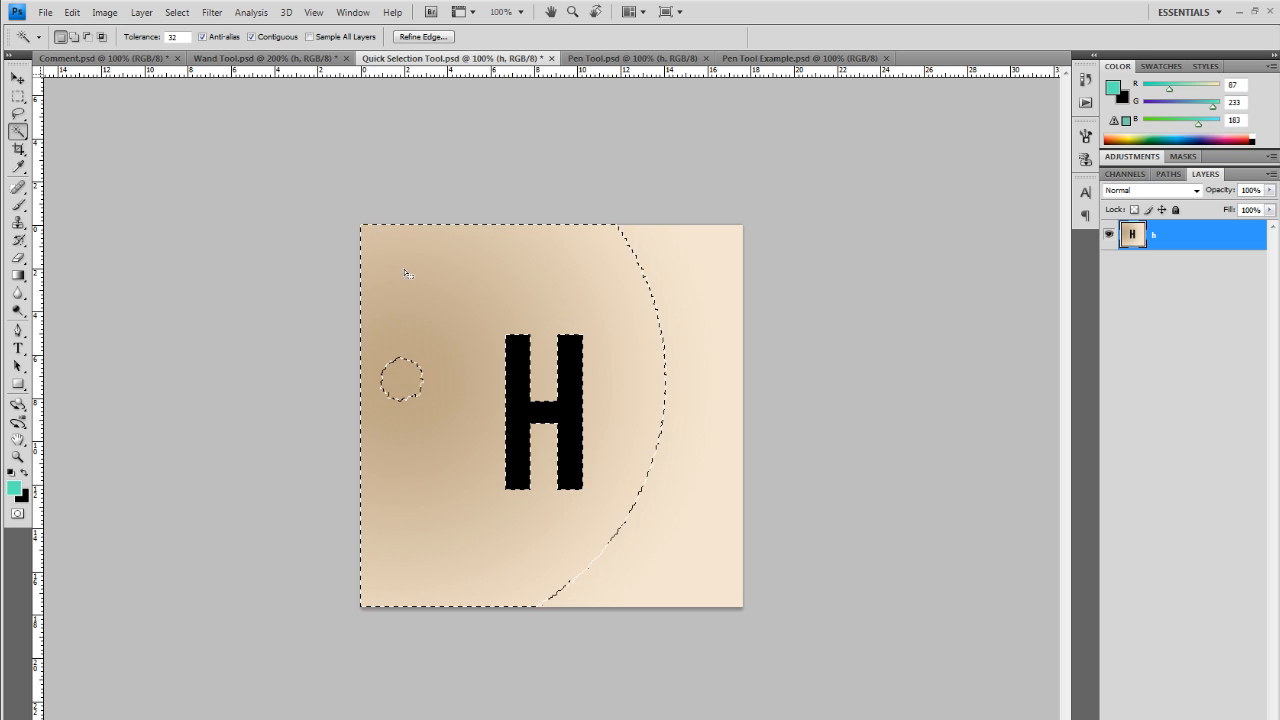
key("ctrl+d")
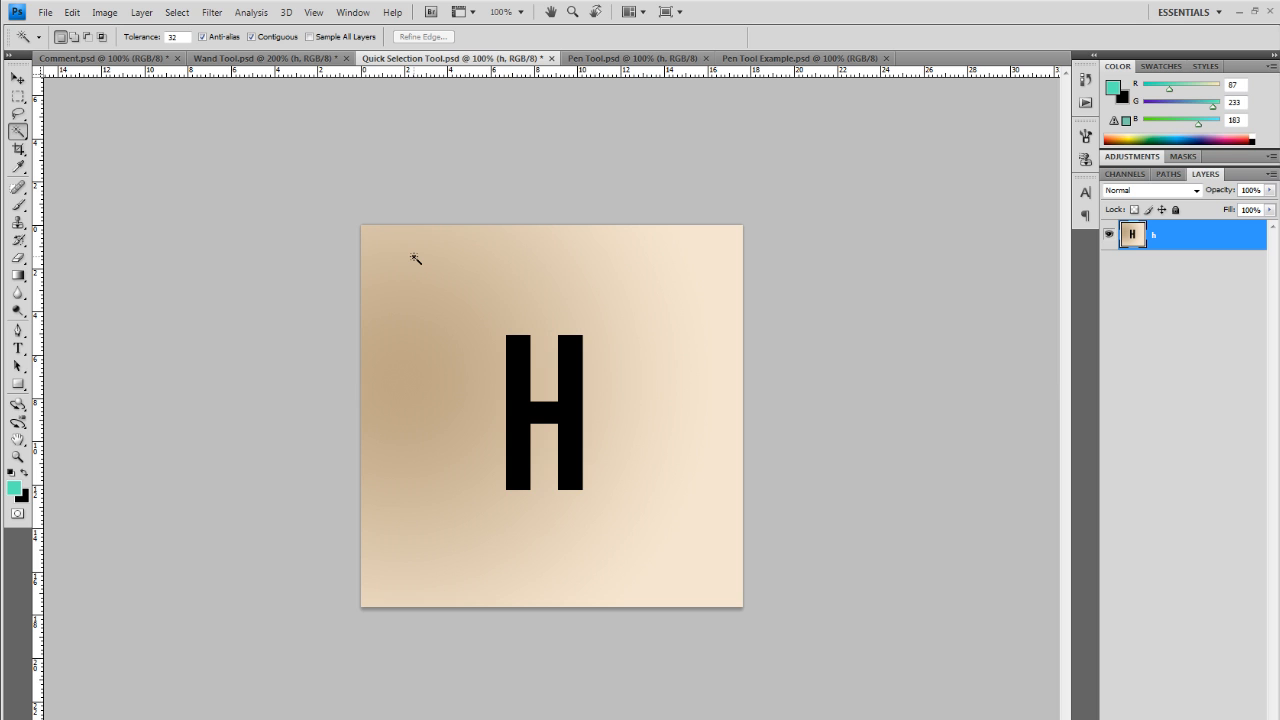
Step: Switch from the Magic Wand to the Quick Selection tool and try a small selection near the beige gradient's upper-right corner
left_click(364, 231)
key("ctrl+d")
left_click(17, 133)
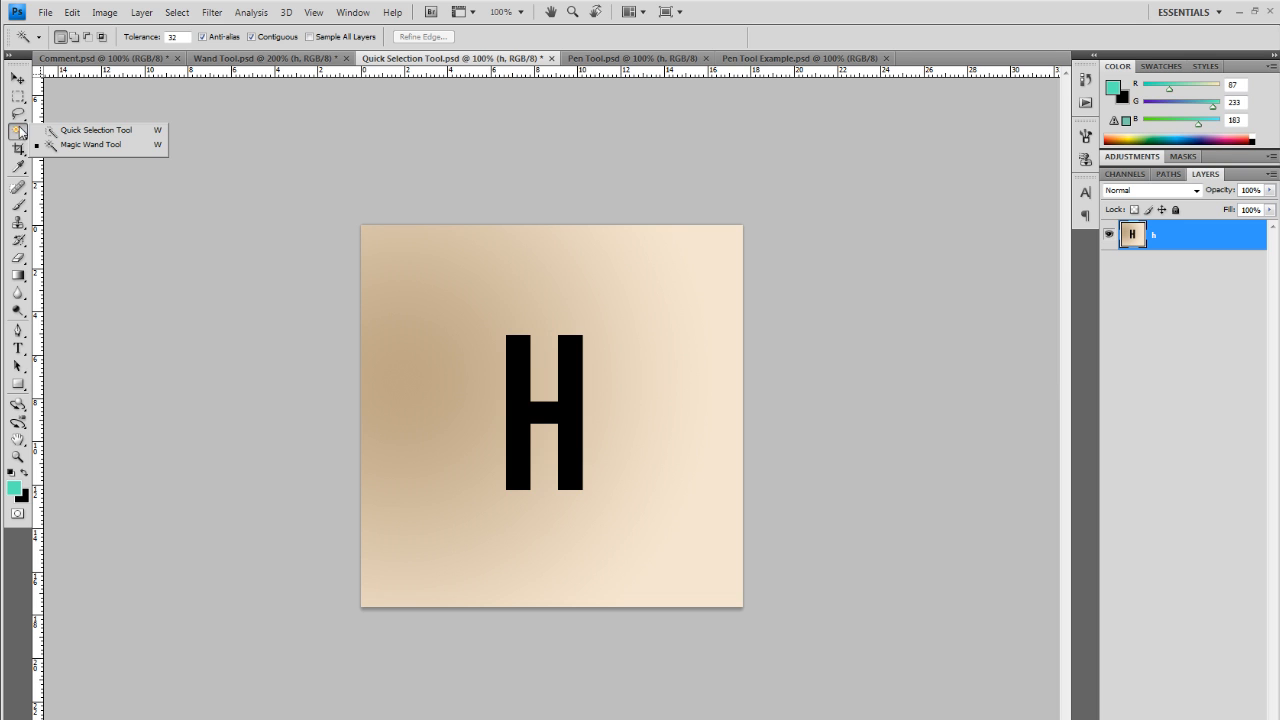
left_click(118, 130)
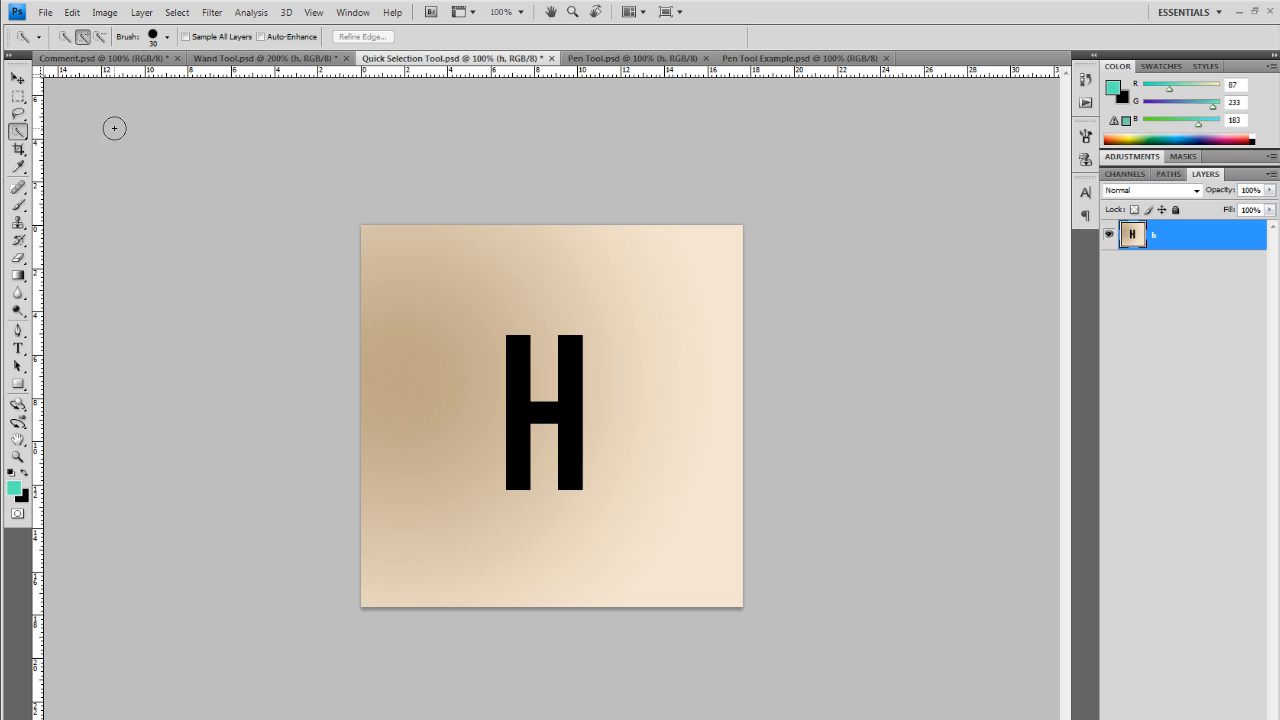
right_click(21, 130)
left_click(85, 132)
left_click(709, 256)
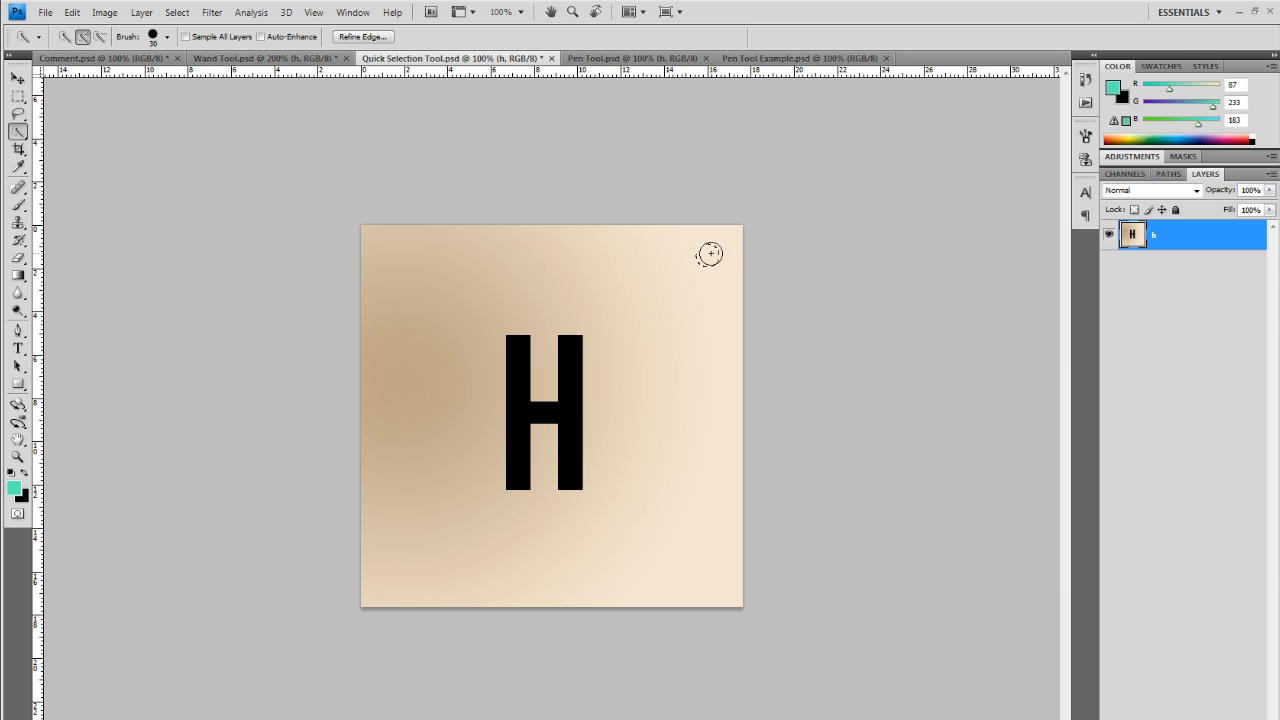
key("ctrl+d")
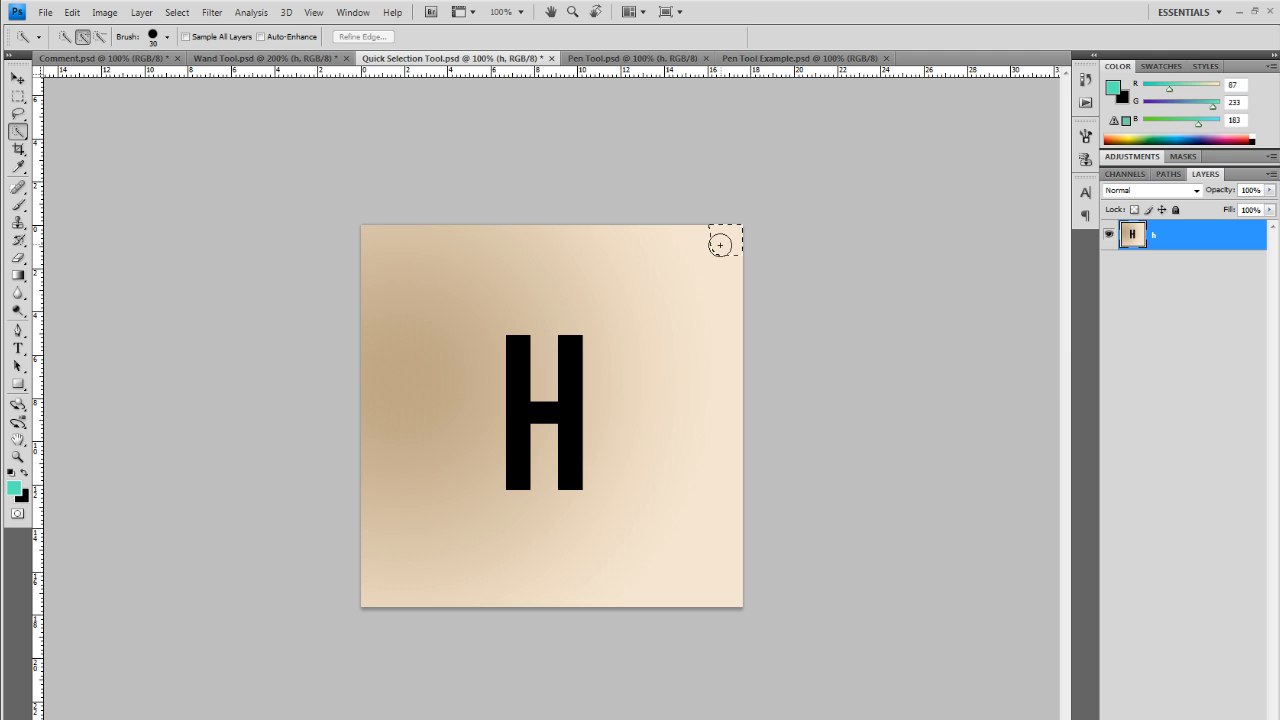
Step: Brush a Quick Selection over the beige background around the H and delete it, then undo the deletion and deselect
mouse_move(714, 248)
left_mouse_down()
mouse_move(647, 339)
mouse_move(624, 435)
mouse_move(583, 508)
mouse_move(448, 517)
left_mouse_up()
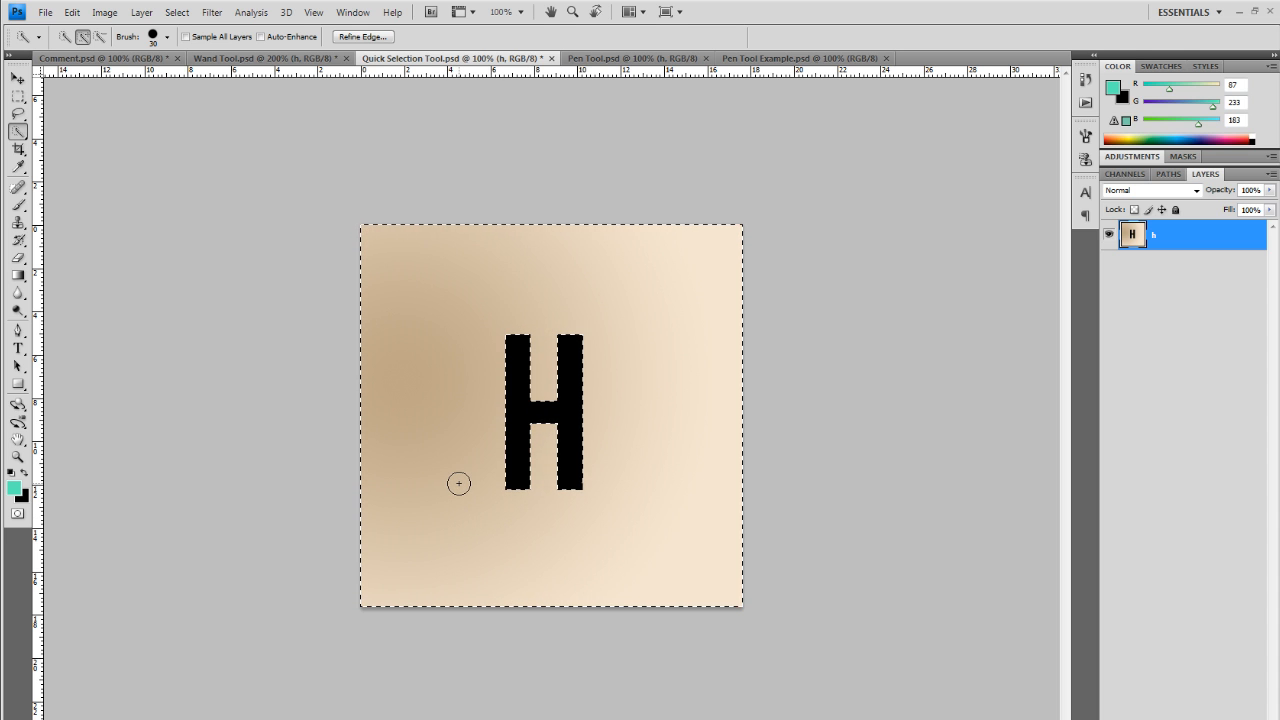
key("Delete")
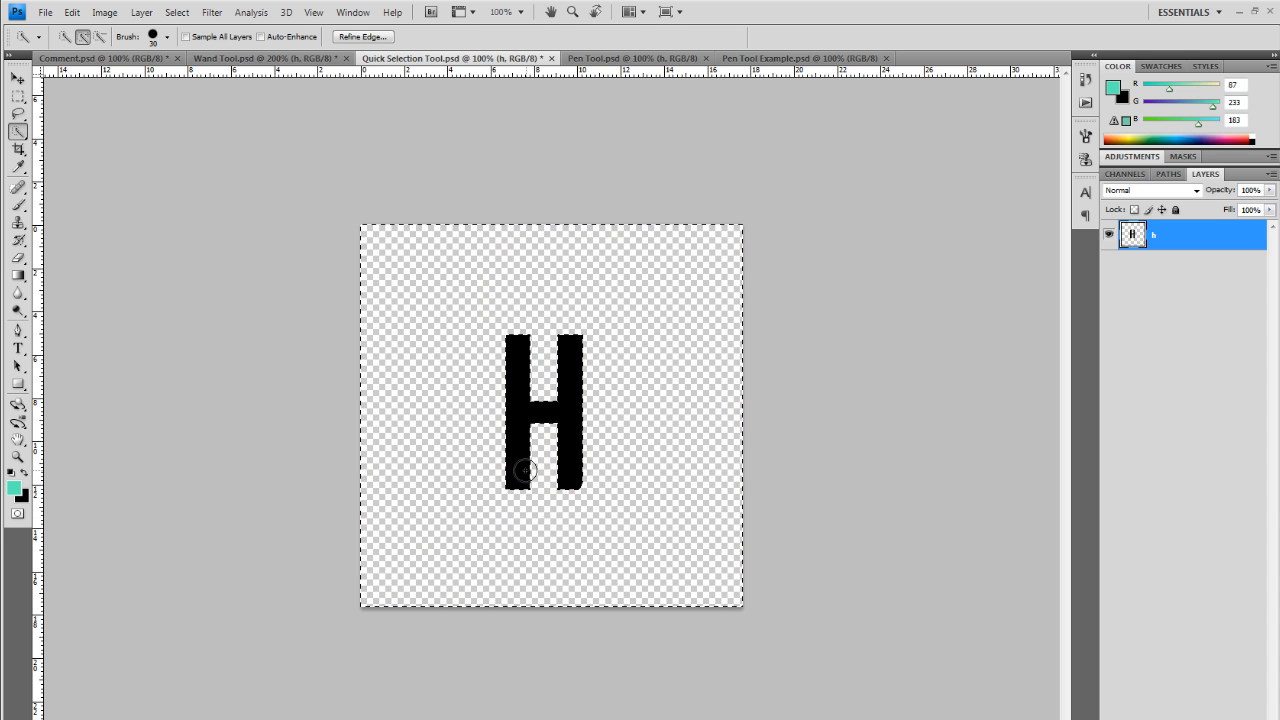
key("ctrl+z")
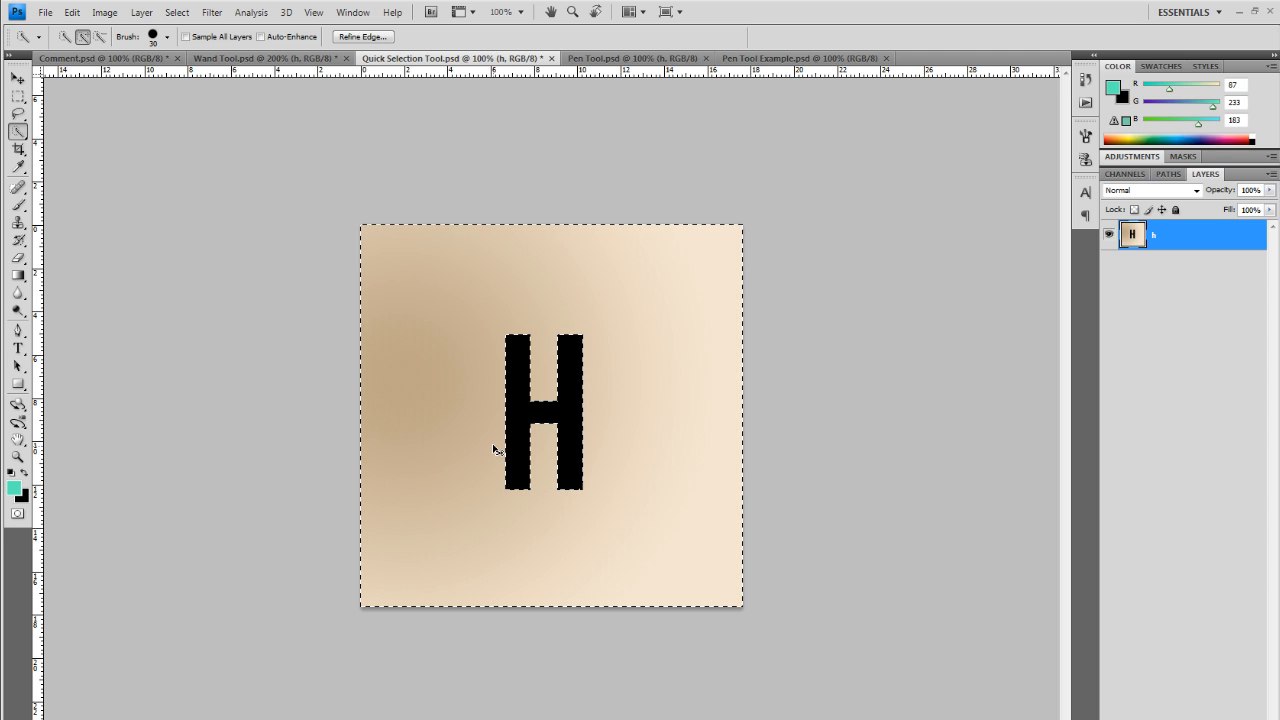
key("m")
key("ctrl+d")
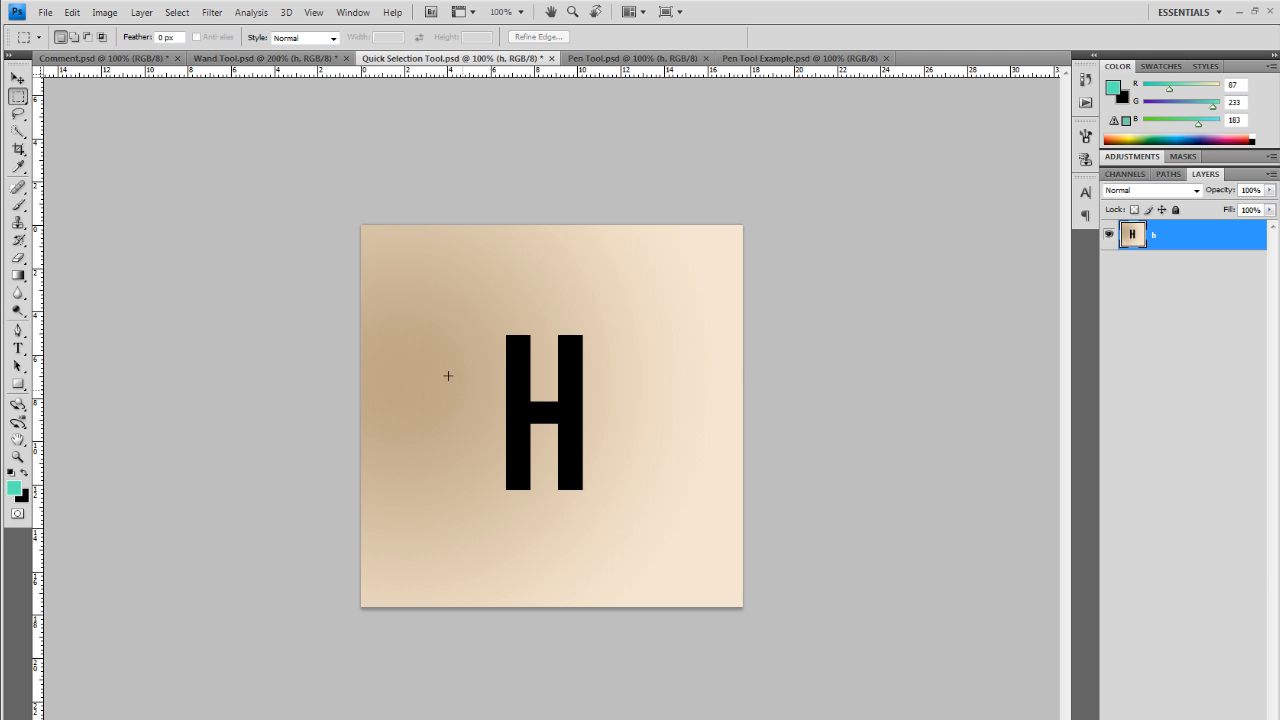
Step: Select the beige background with a 243 px Quick Selection brush and delete it, then undo the deletion
left_click(17, 133)
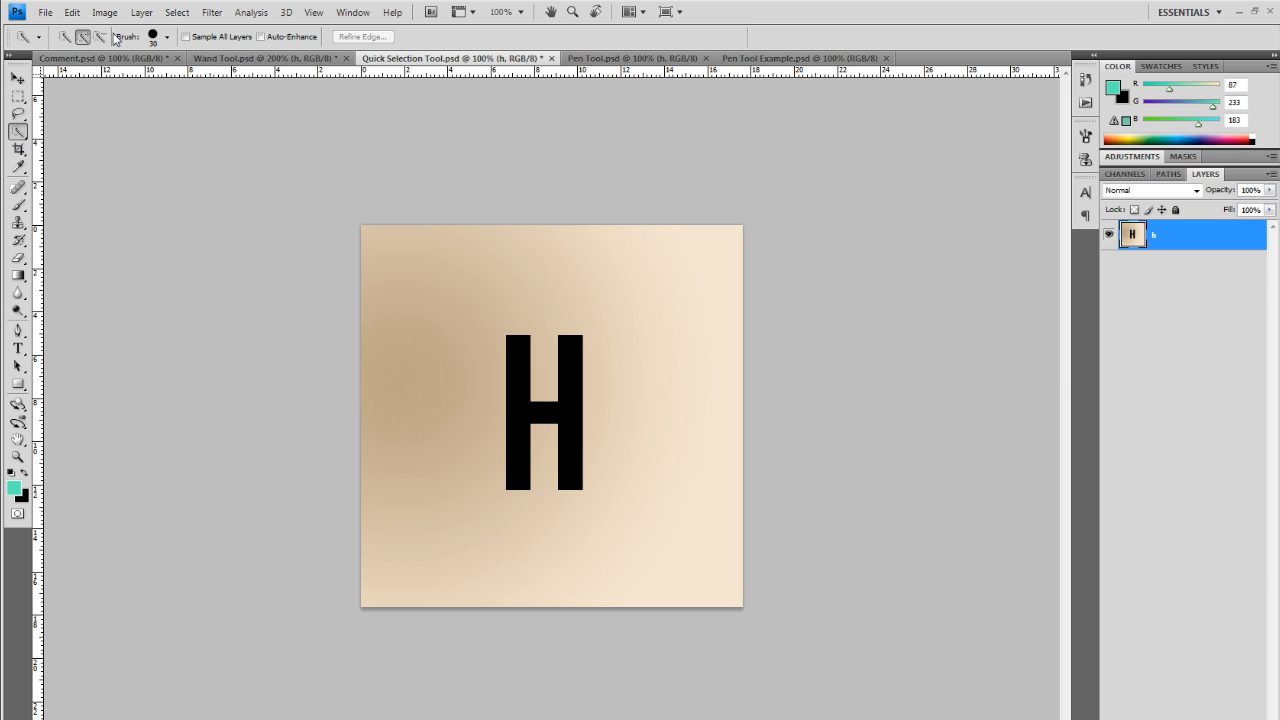
left_click(162, 40)
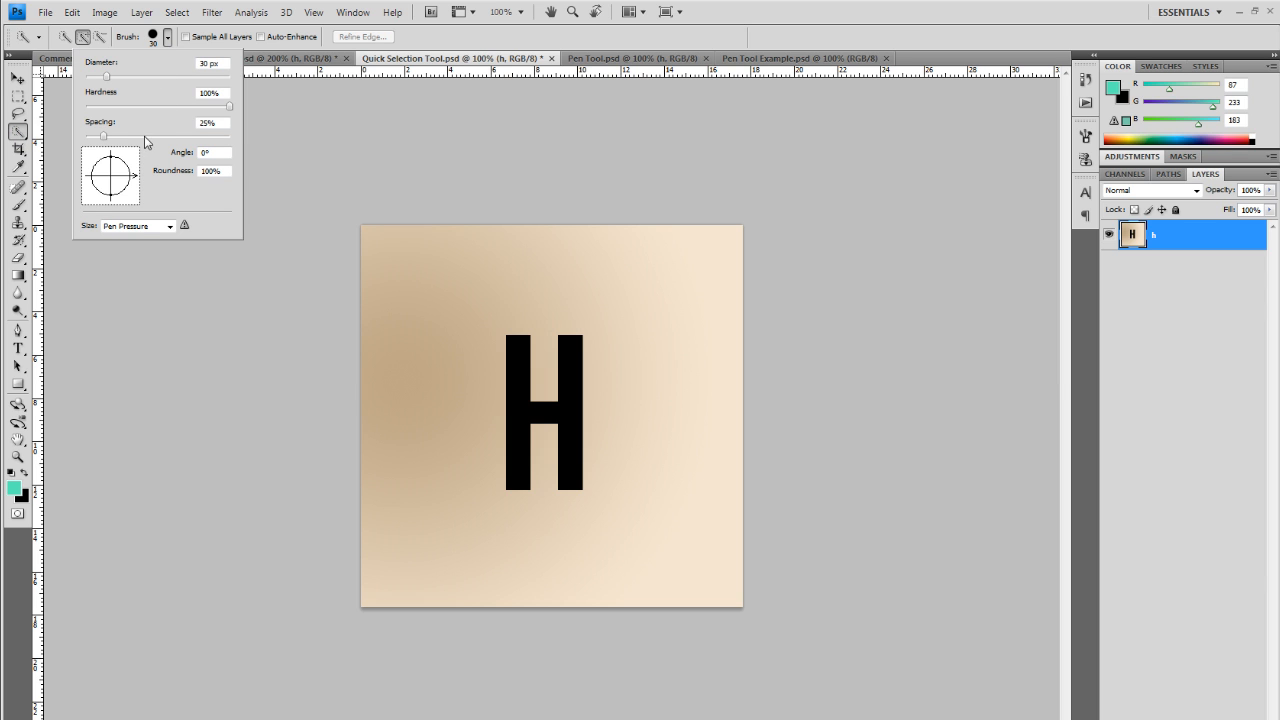
left_click_drag(107, 77, 197, 77)
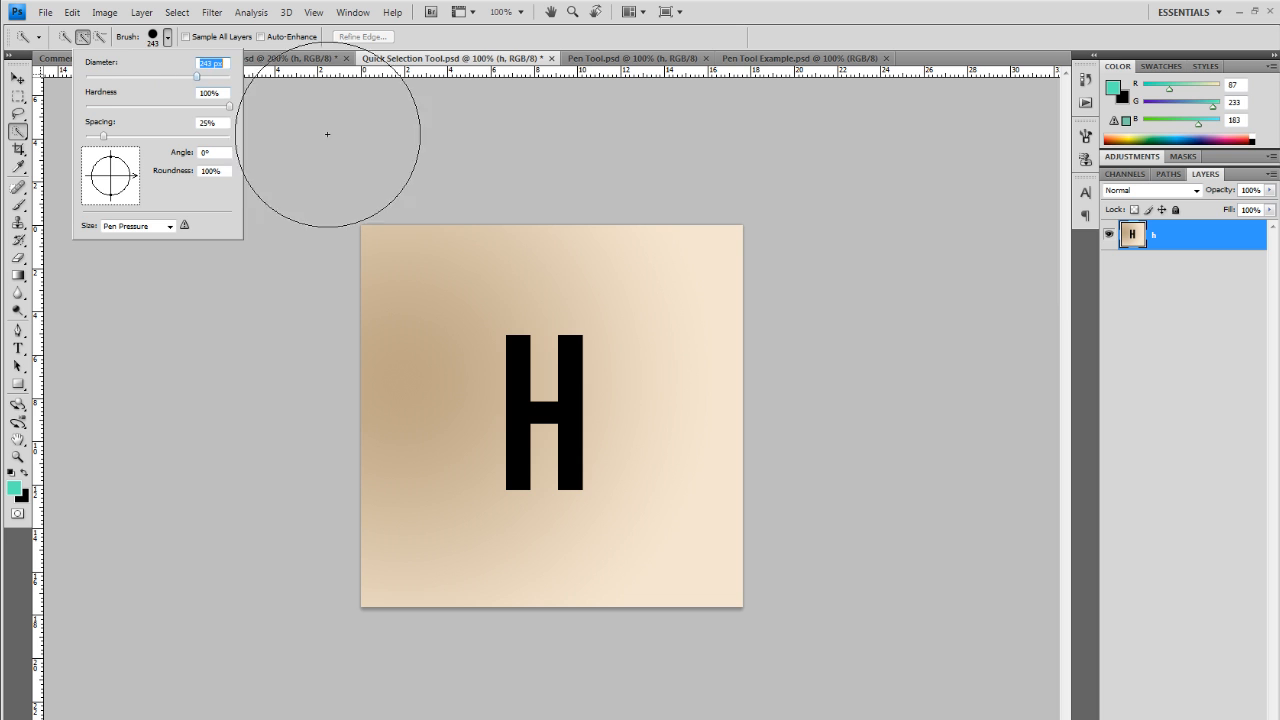
left_click(708, 296)
mouse_move(708, 296)
left_mouse_down()
mouse_move(605, 213)
mouse_move(494, 204)
mouse_move(446, 219)
mouse_move(411, 246)
mouse_move(373, 320)
mouse_move(380, 530)
left_mouse_up()
key("Delete")
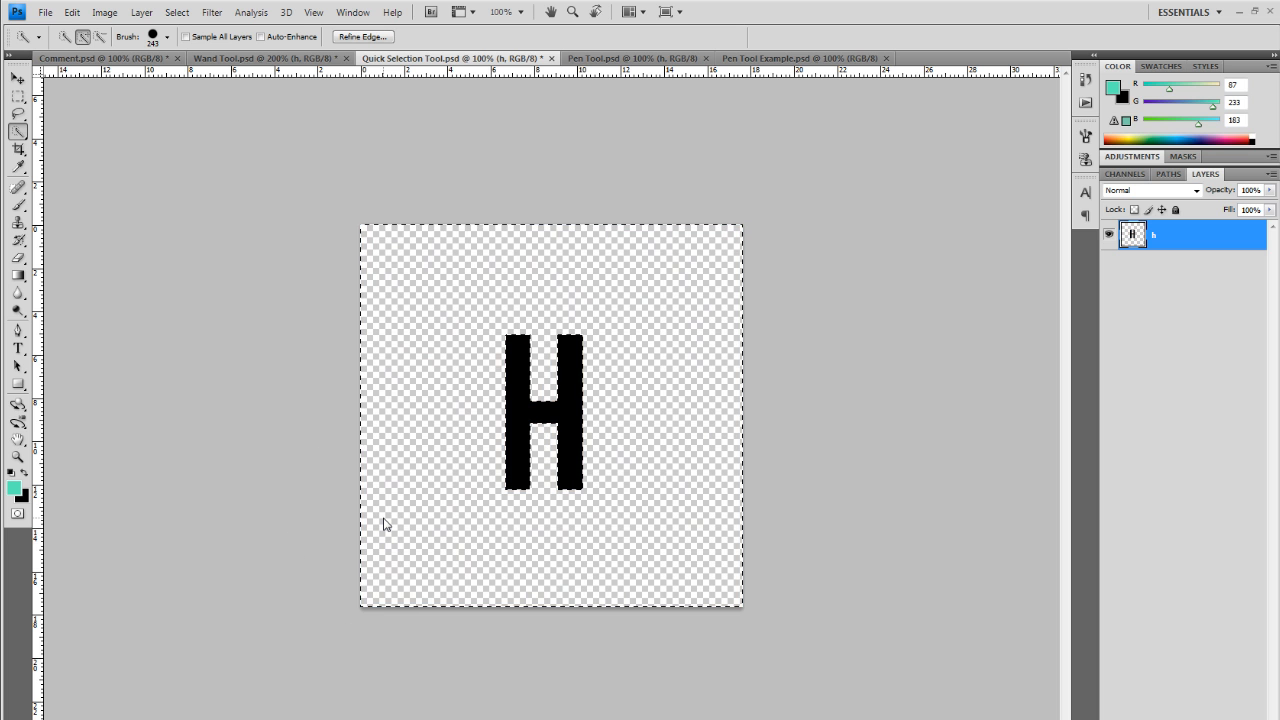
key("ctrl+z")
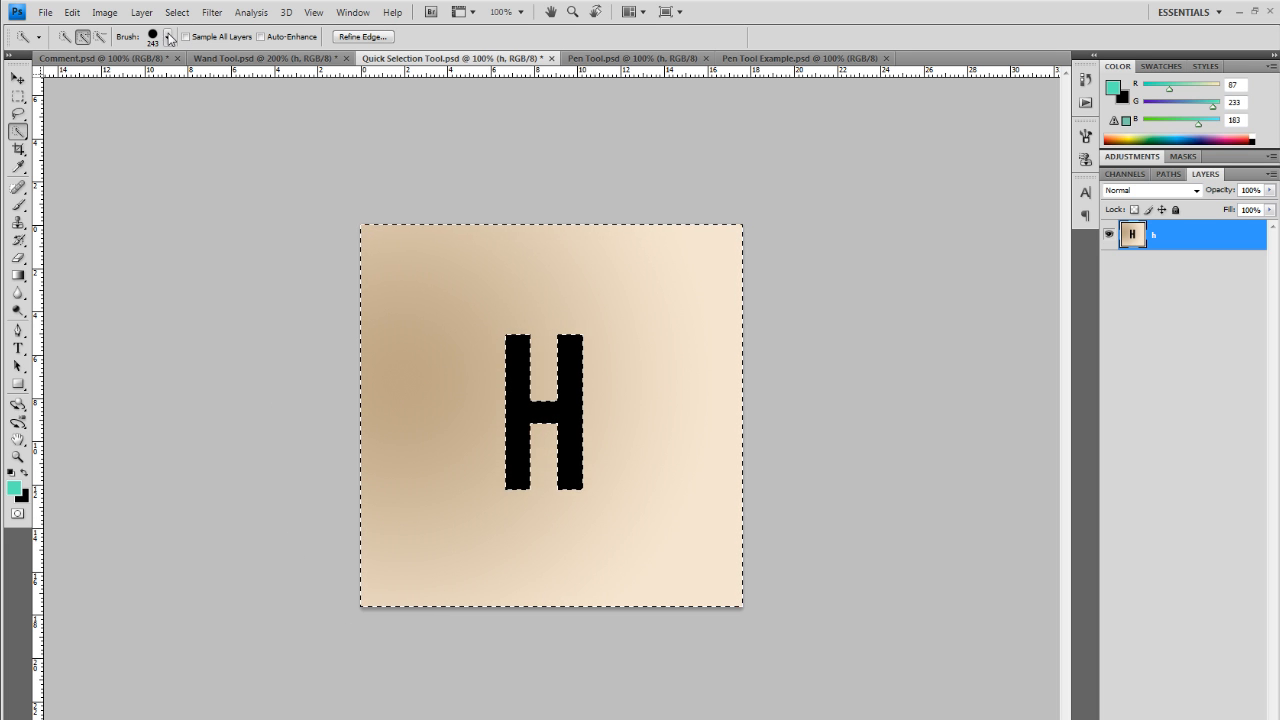
Step: Set the Quick Selection brush diameter to 27 px and clear the background selection
left_click(168, 37)
left_click_drag(142, 83, 104, 82)
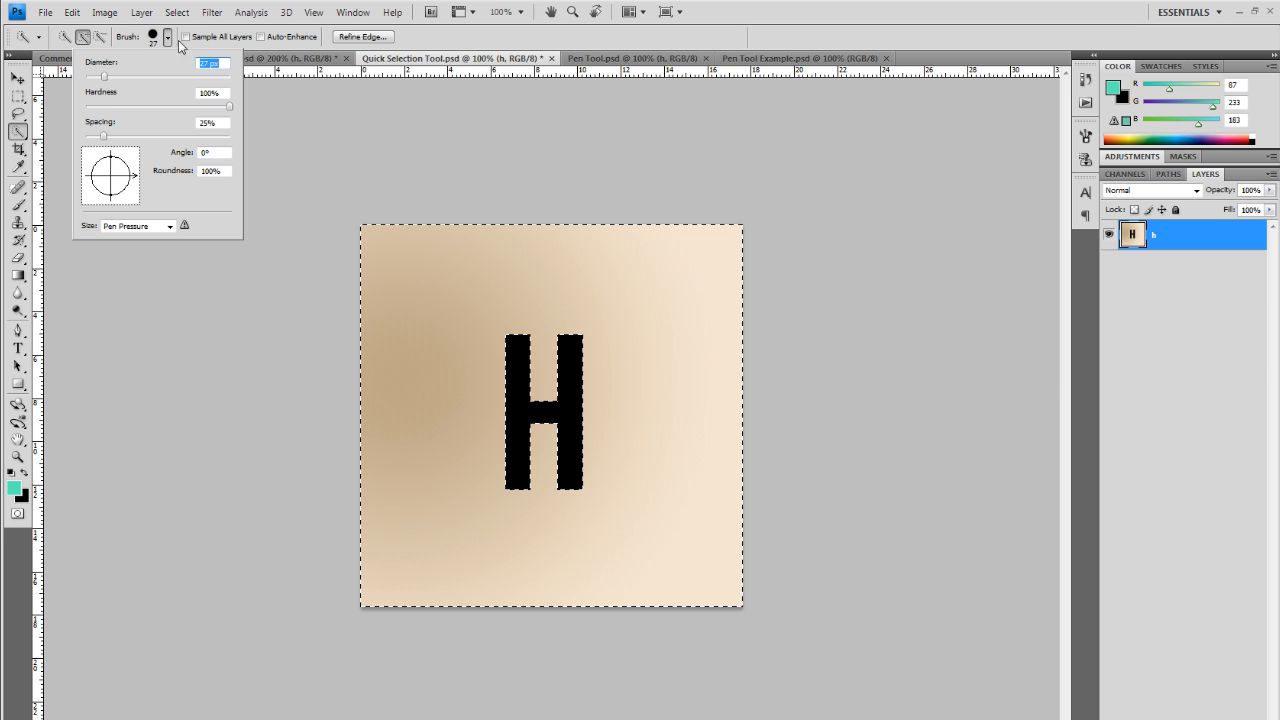
left_click(168, 39)
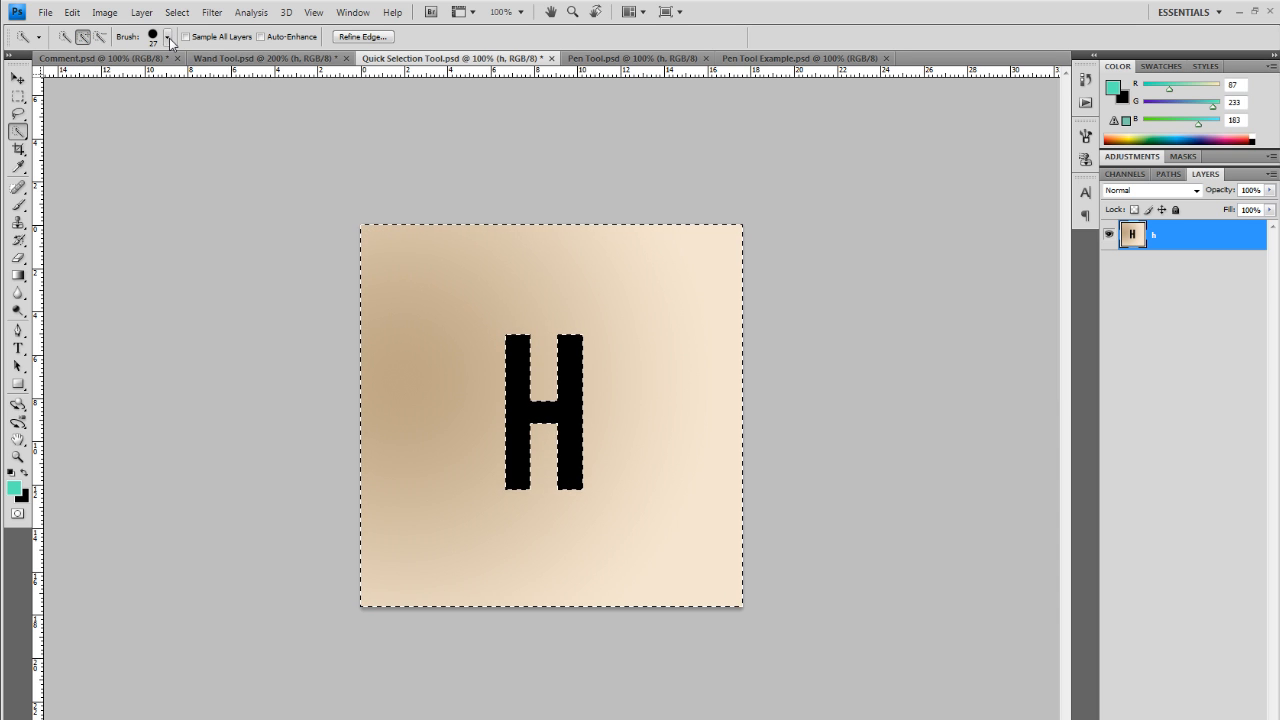
key("m")
key("ctrl+d")
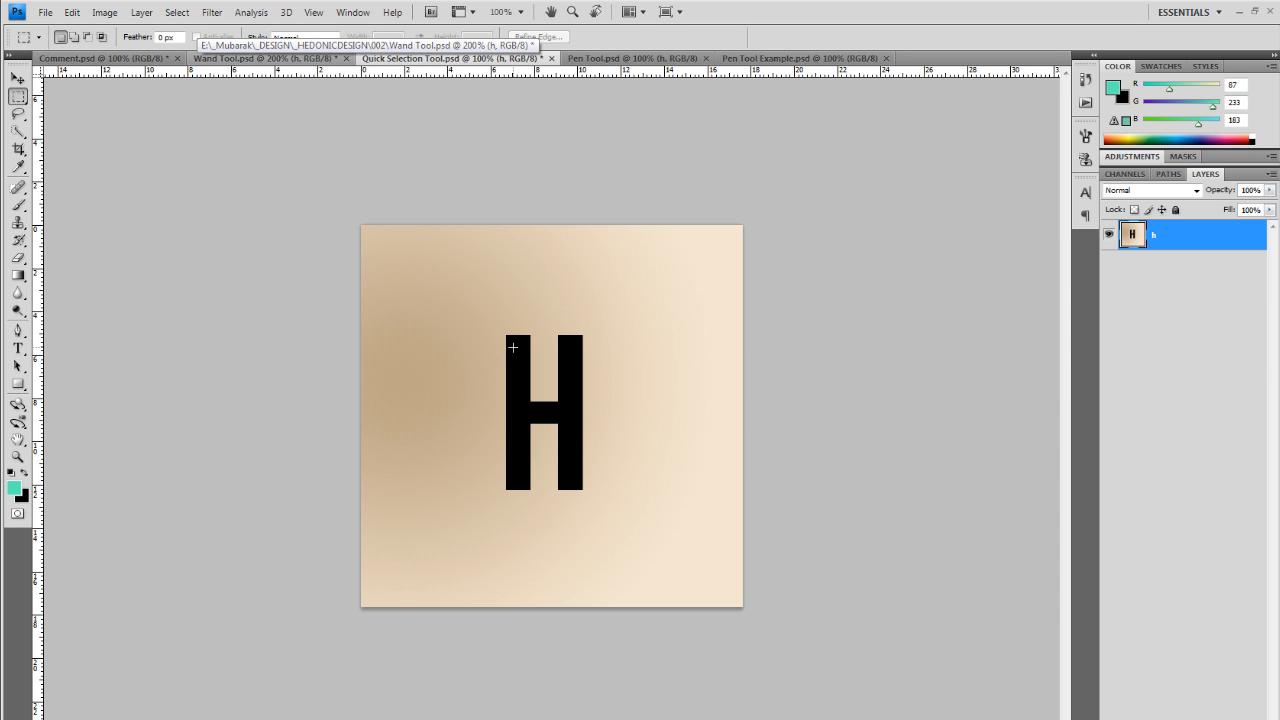
Step: Switch to Pen Tool.psd and try Magic Wand selections at several points of the black-to-white gradient around the h
left_click(579, 61)
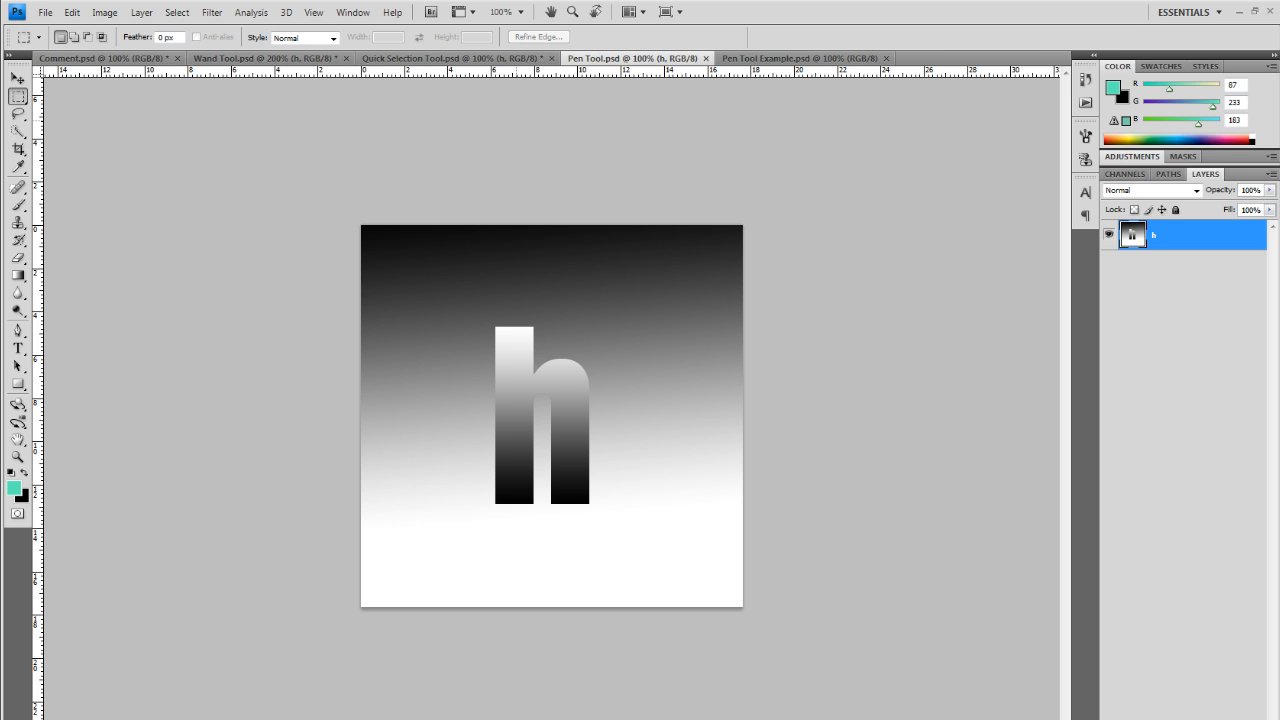
left_click(19, 132)
left_click(70, 146)
left_click(500, 277)
left_click(396, 226)
left_click(449, 579)
left_click(443, 443)
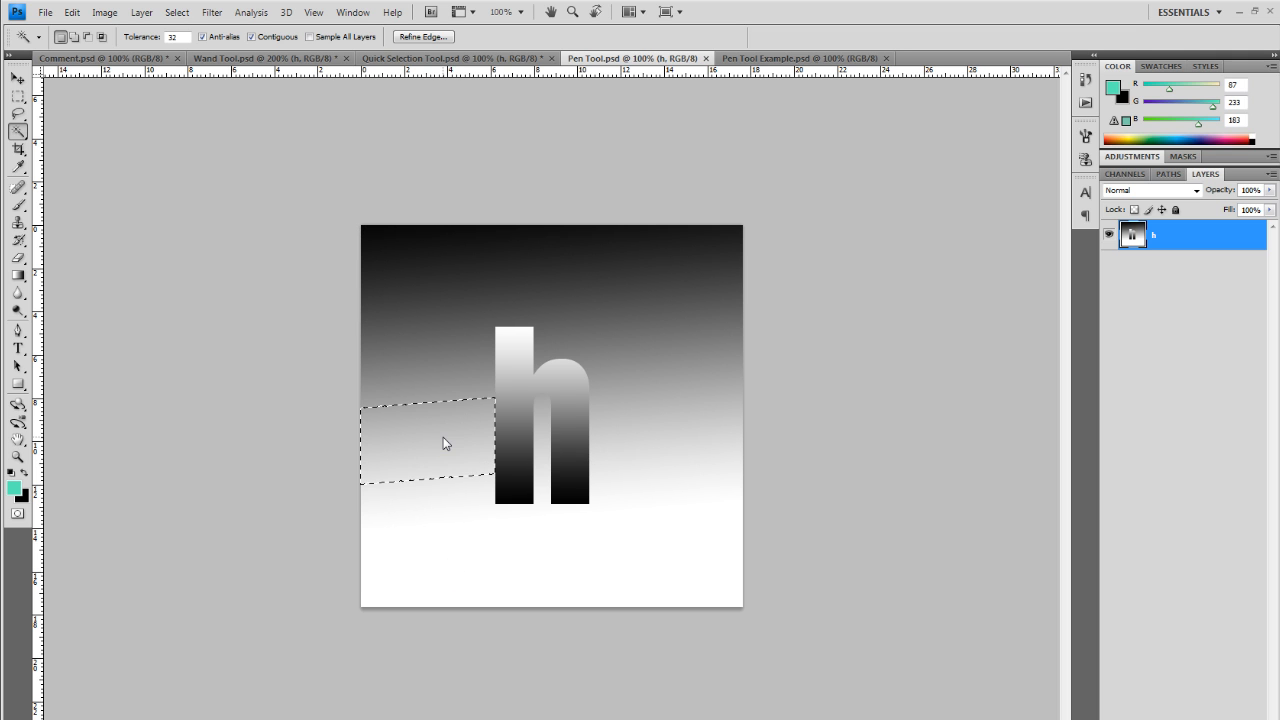
left_click(452, 373)
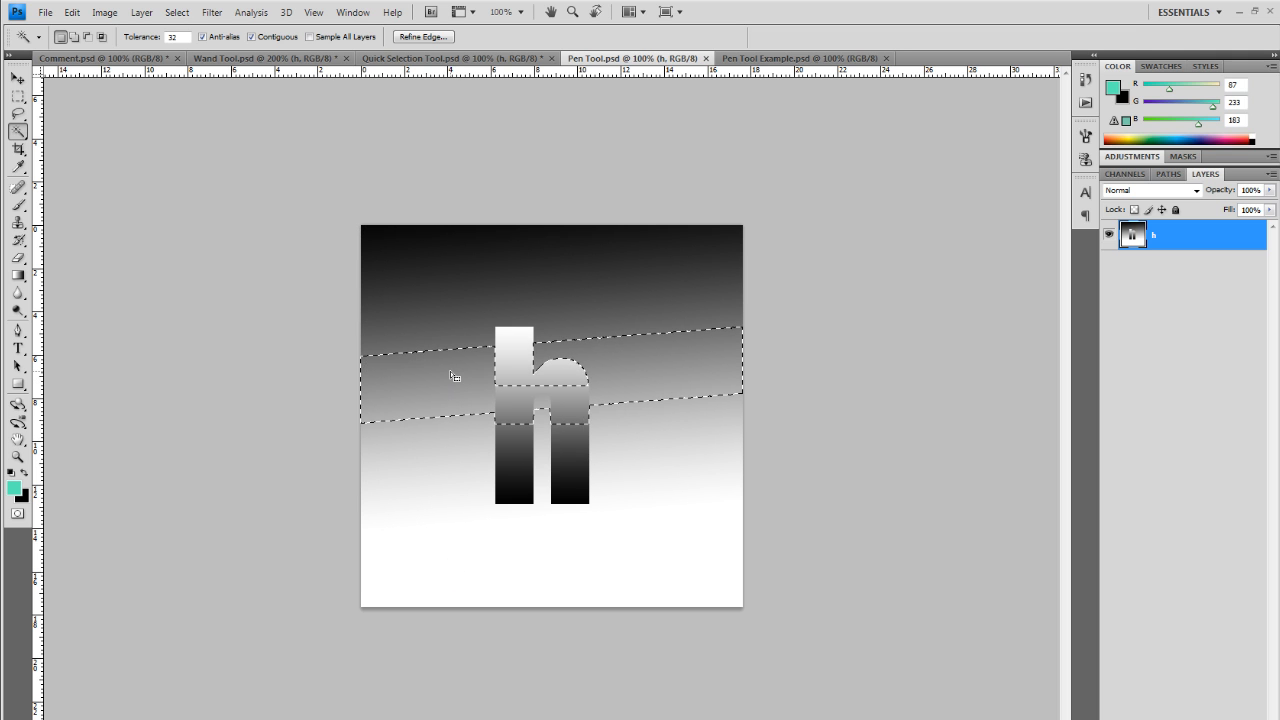
key("ctrl+d")
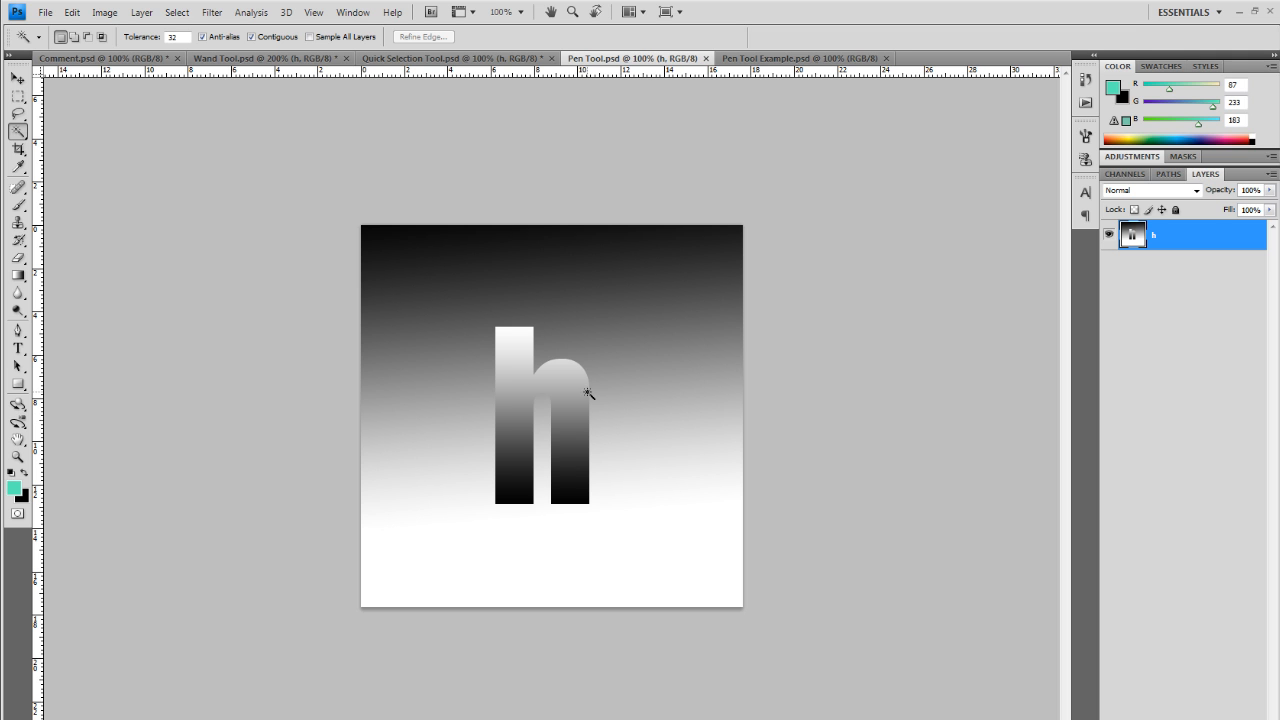
Step: Delete a Magic Wand selection of the mid-grey band beside the h, then undo the deletion and deselect
left_click(631, 389)
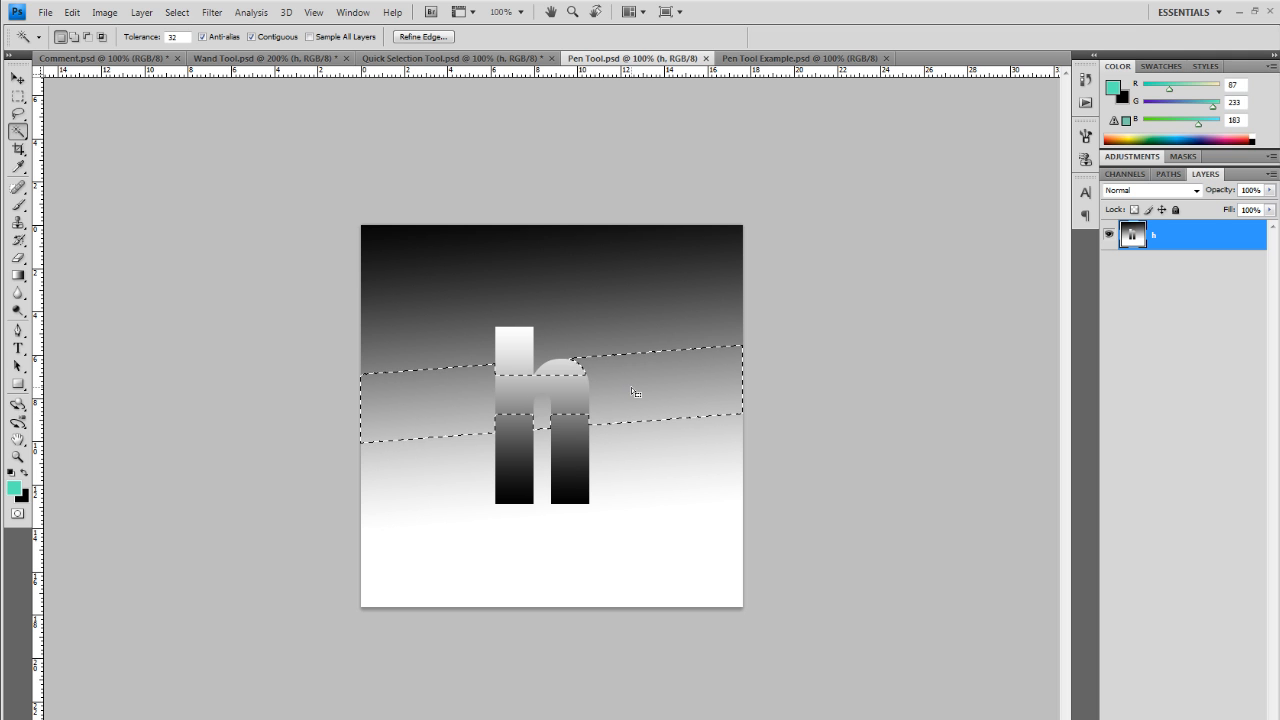
key("Delete")
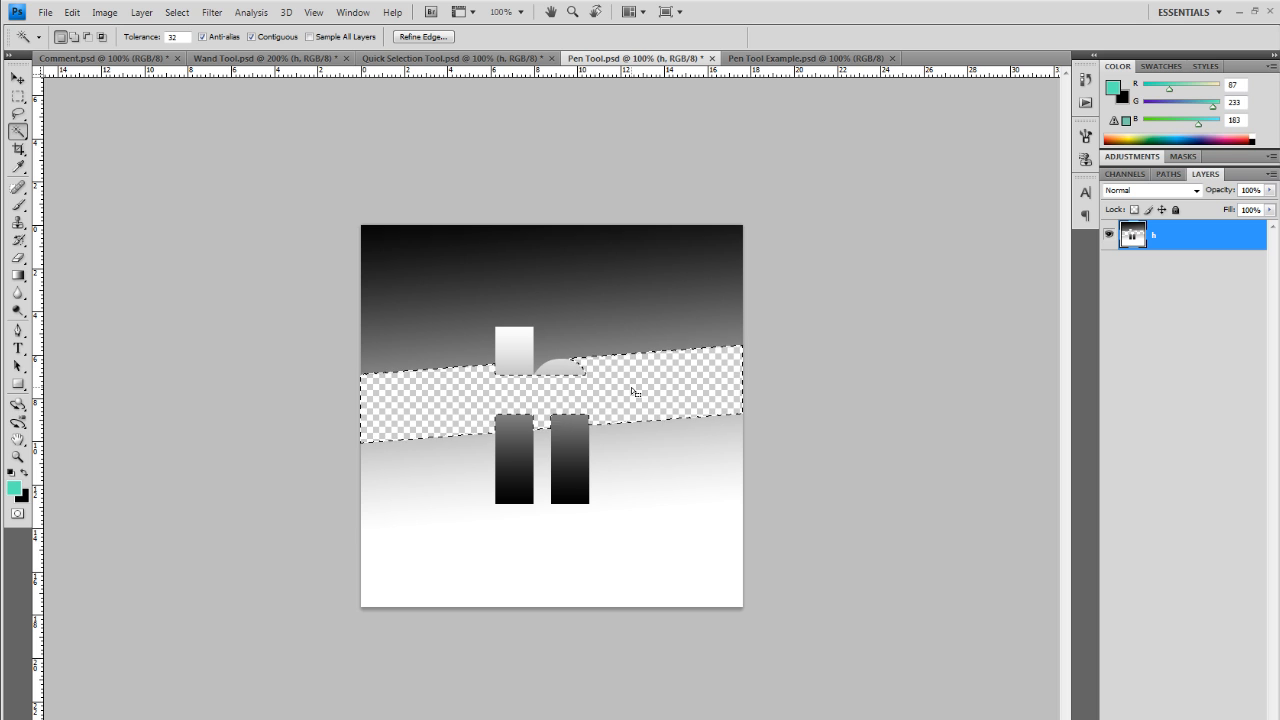
key("ctrl+z")
key("ctrl+d")
Step: Brush a Quick Selection from the gradient's upper-left corner into the h's gap and delete it, then undo and deselect
right_click(20, 134)
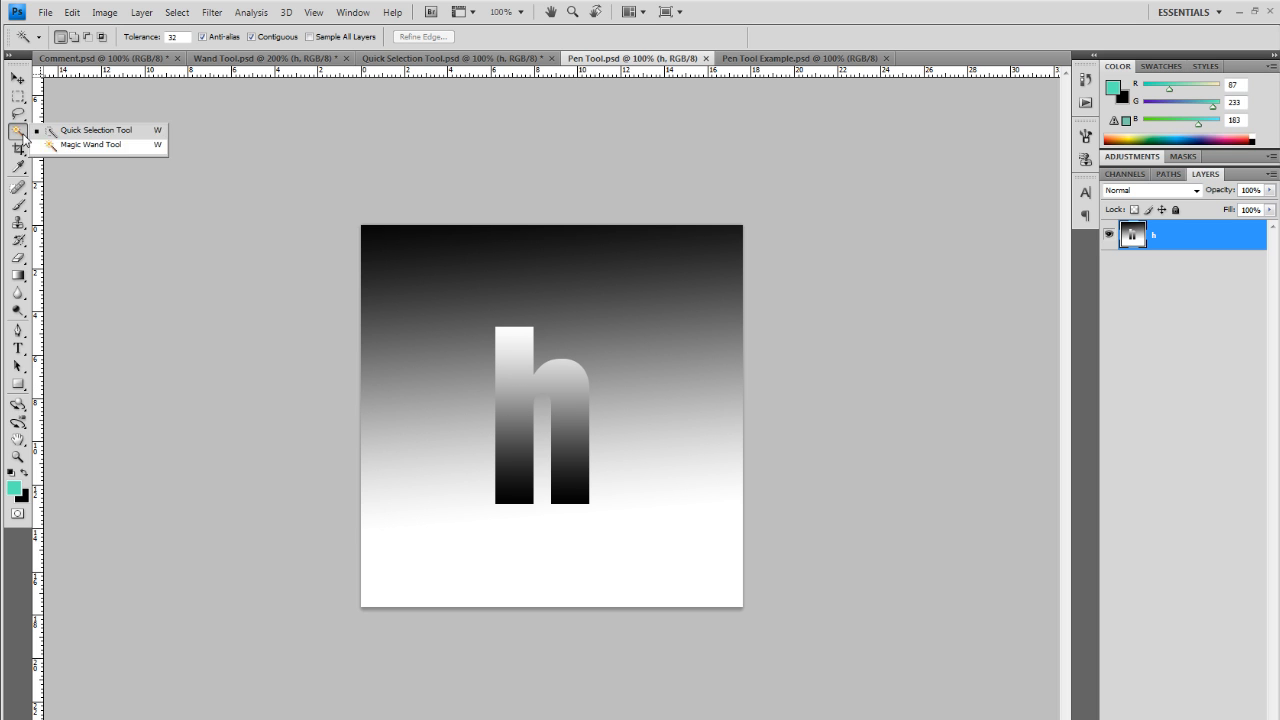
left_click(56, 132)
mouse_move(384, 249)
left_mouse_down()
mouse_move(633, 258)
mouse_move(696, 275)
mouse_move(726, 367)
mouse_move(670, 497)
mouse_move(625, 545)
mouse_move(573, 552)
mouse_move(531, 520)
mouse_move(542, 455)
left_mouse_up()
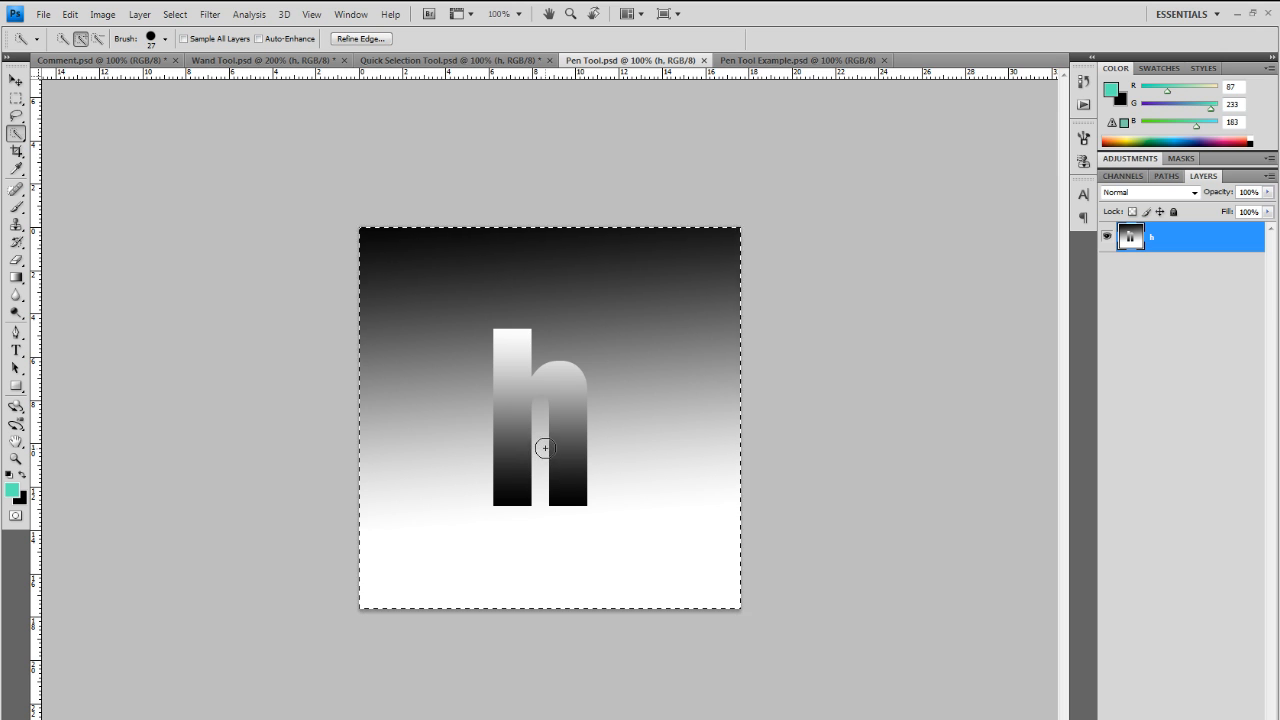
key("Delete")
key("ctrl+z")
key("ctrl+d")
key("m")
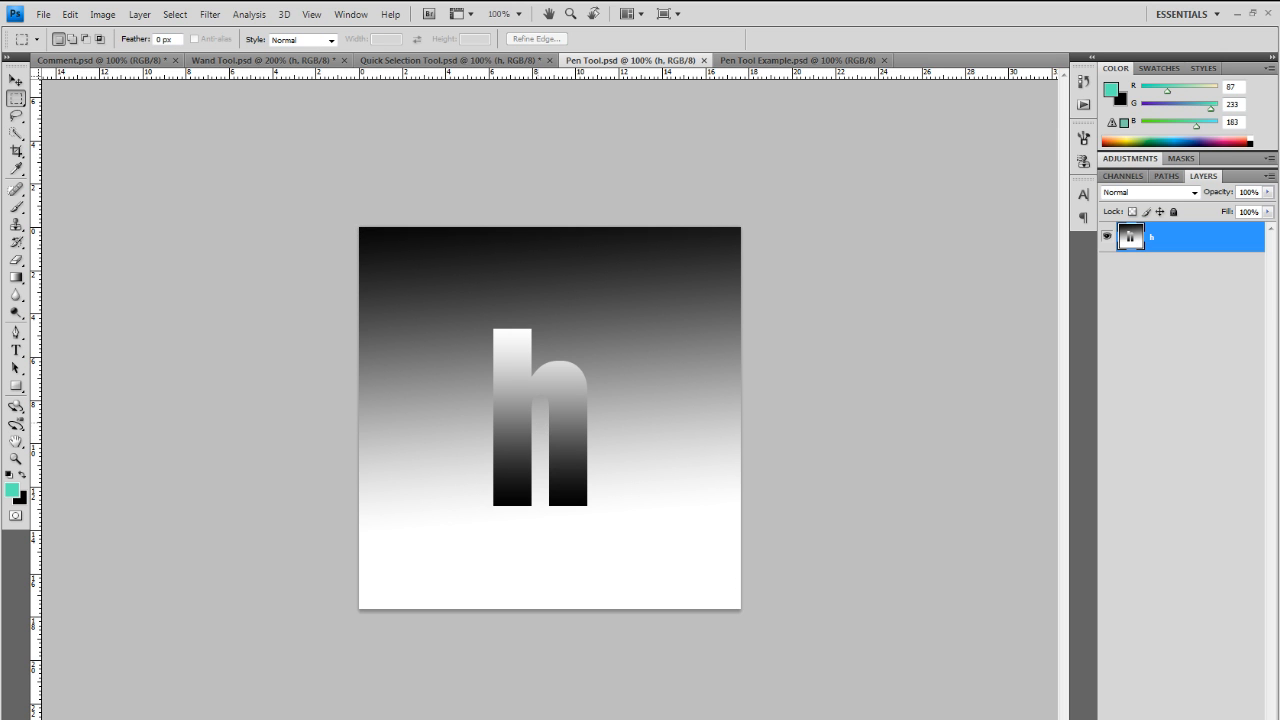
Step: Try a Quick Selection of the gap between the h's legs, then deselect
key("w")
mouse_move(537, 417)
left_mouse_down()
mouse_move(541, 452)
mouse_move(541, 437)
left_mouse_up()
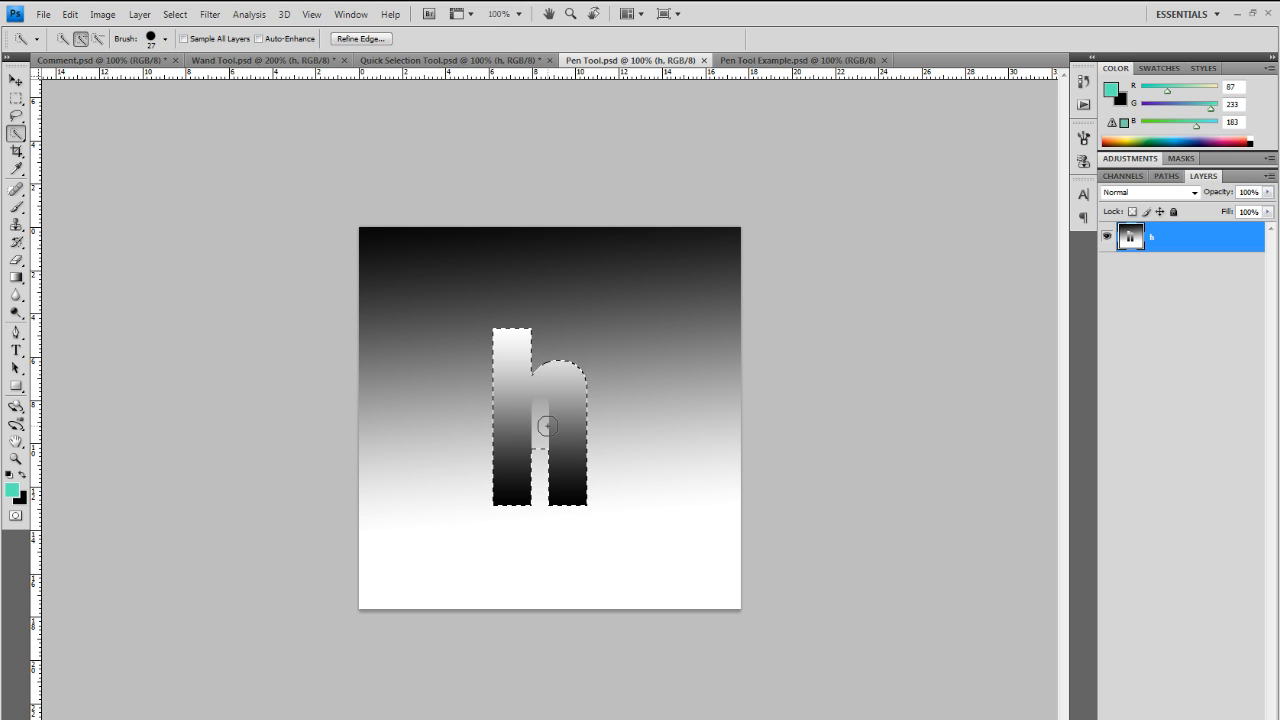
key("m")
key("ctrl+d")
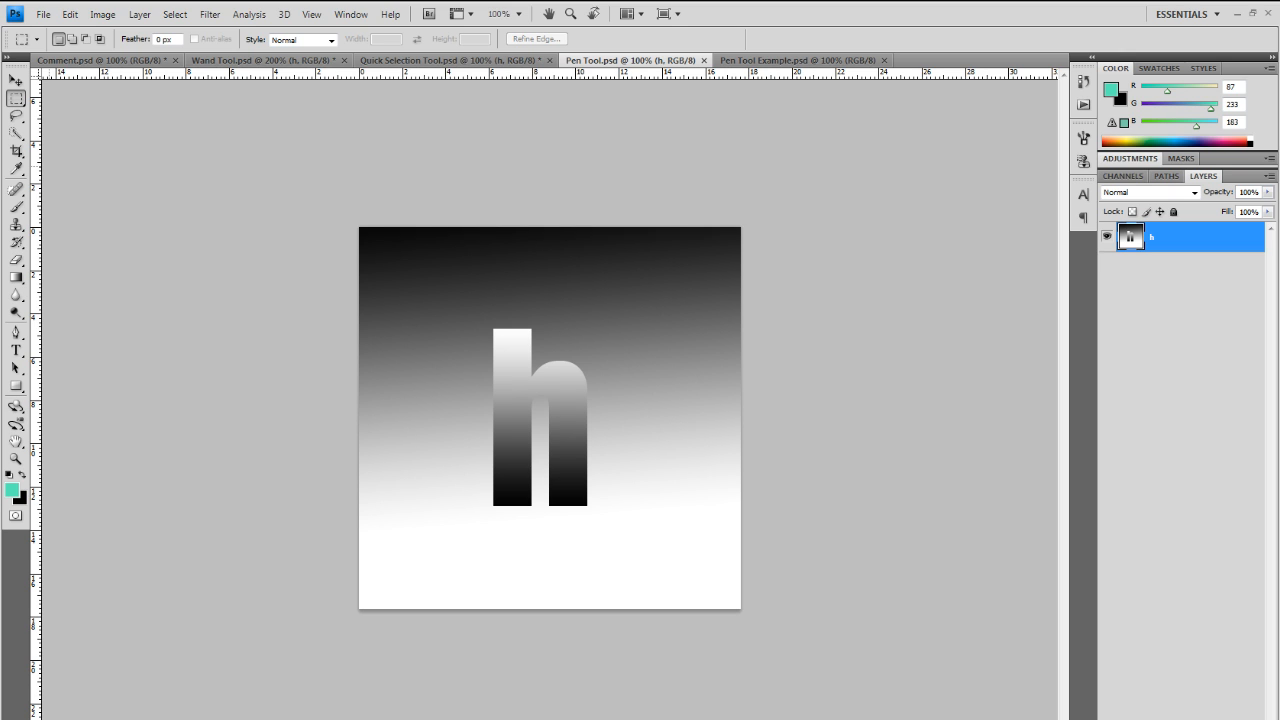
Step: Activate the standard Pen tool from its group of pen and anchor point tools
left_click(16, 334)
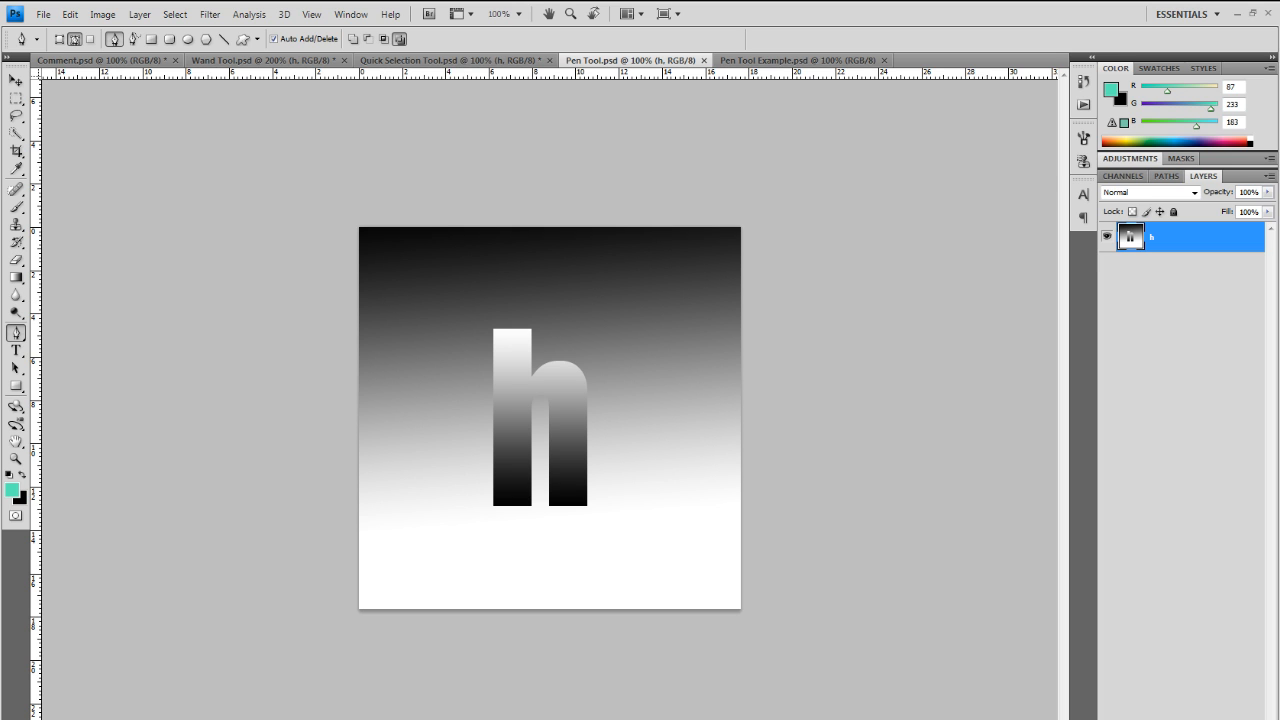
key("Return")
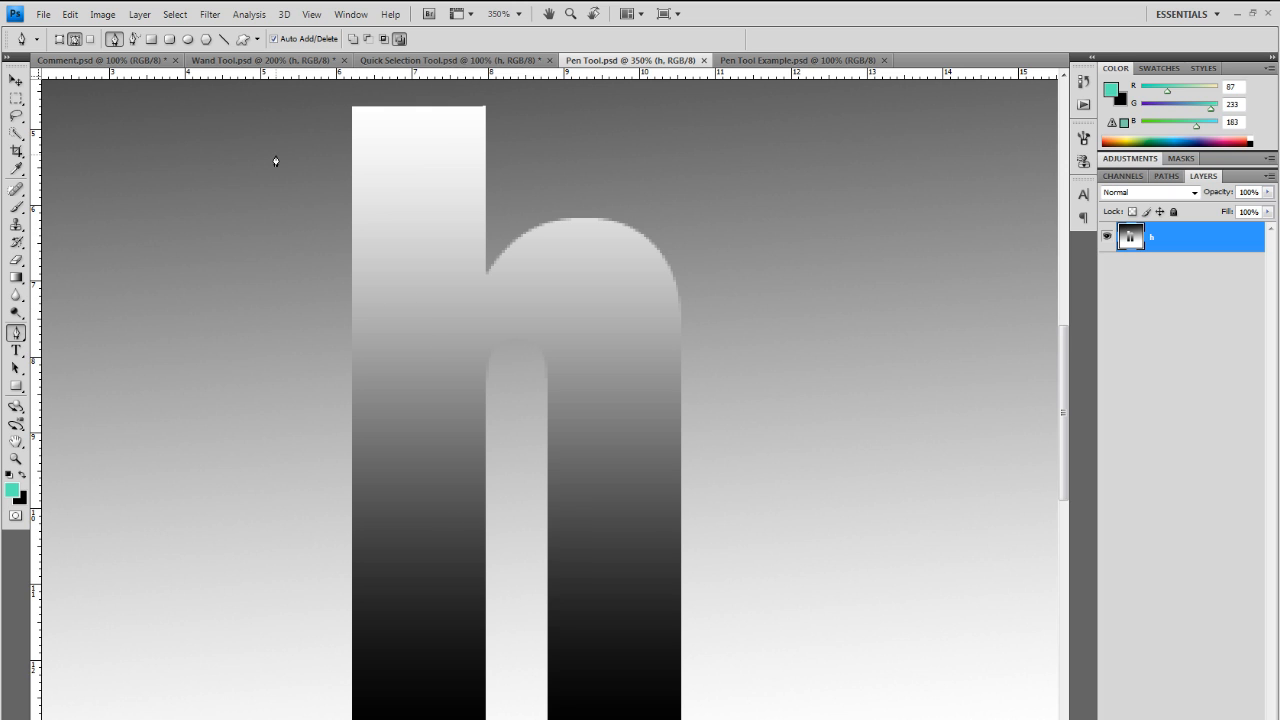
scroll(276, 162, "up", 2)
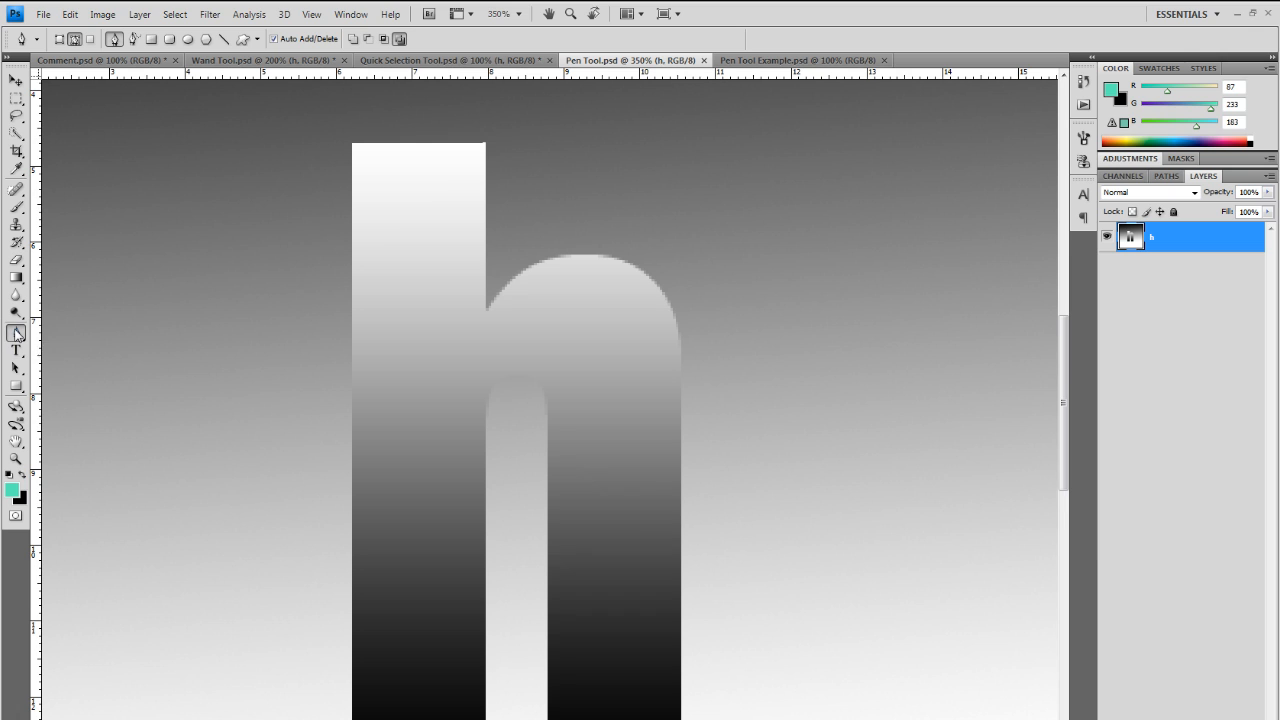
left_click_drag(16, 334, 16, 334)
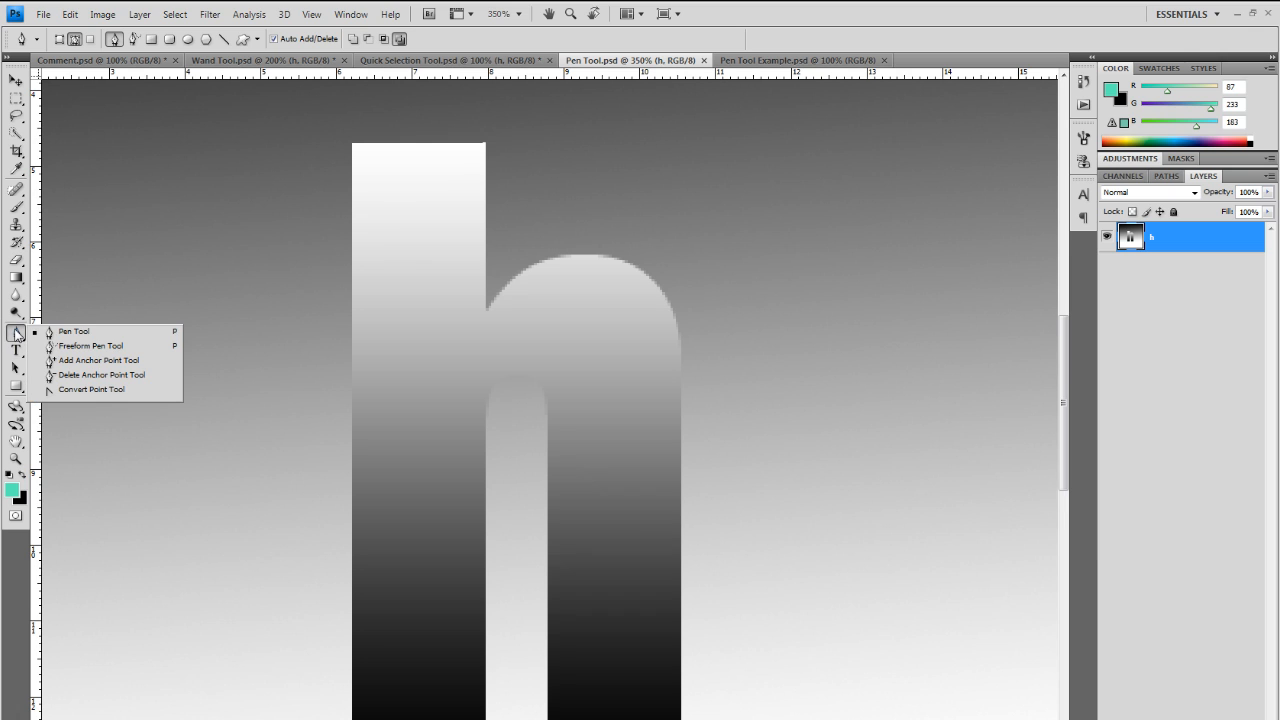
left_click(80, 337)
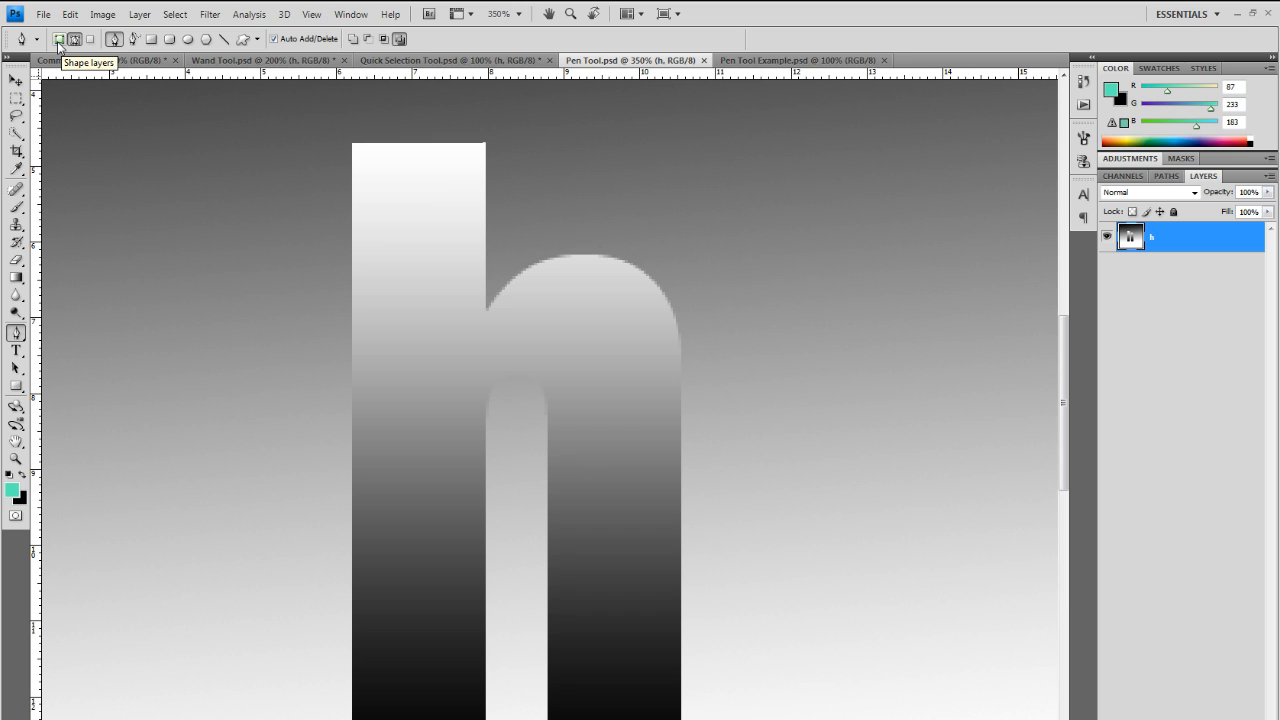
Step: Draw a closed four-point teal shape to the left of the h with the Pen tool in Shape layers mode
left_click(59, 40)
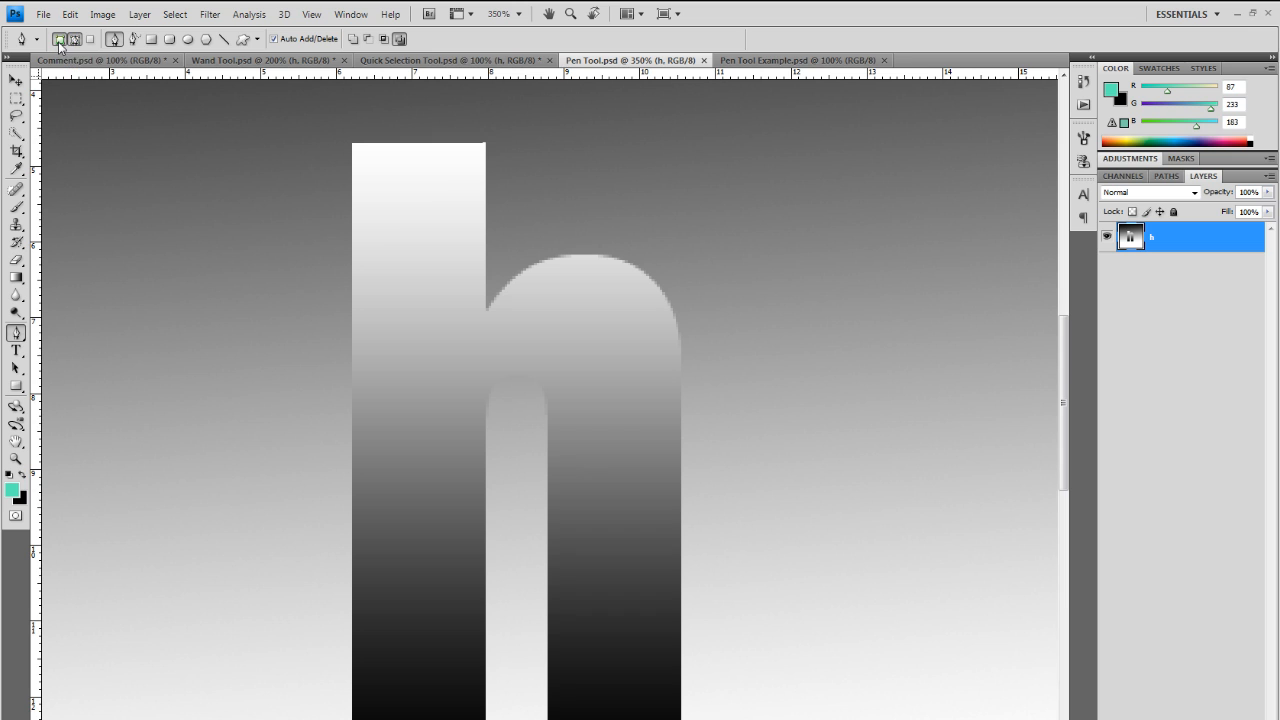
left_click(124, 157)
left_click(140, 240)
left_click(259, 236)
left_click(217, 132)
left_click(124, 157)
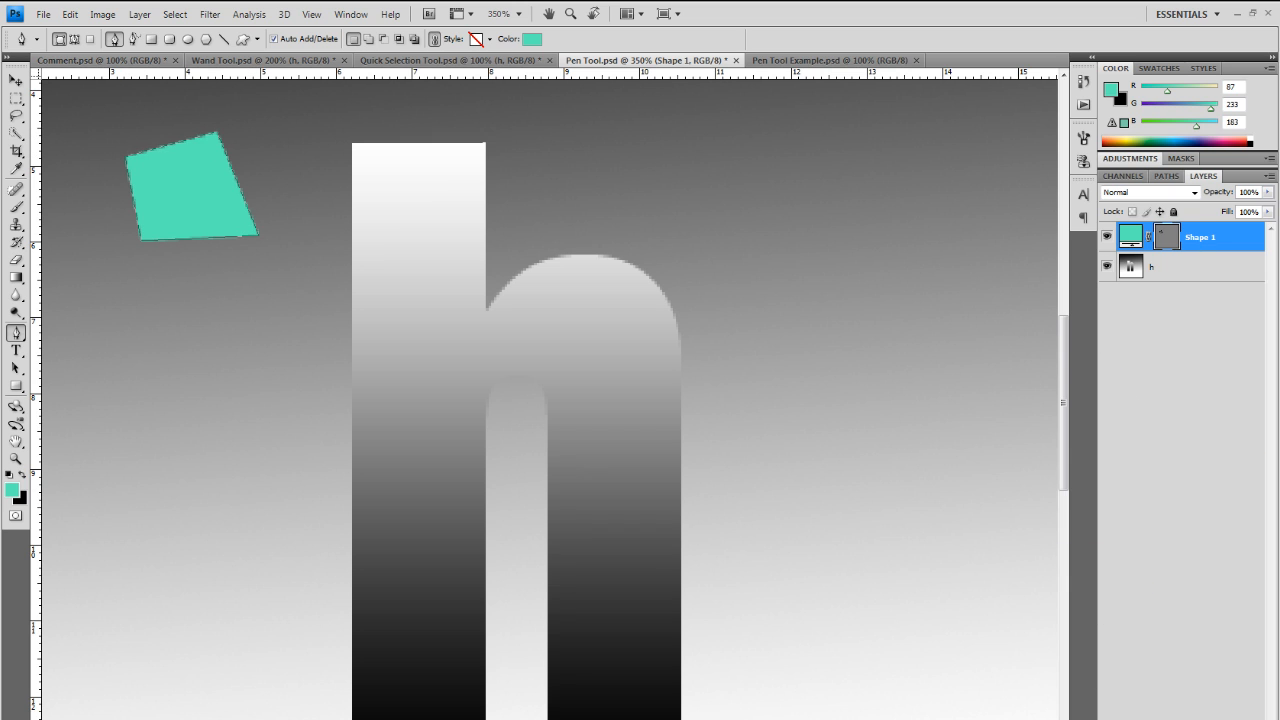
Step: Delete the teal shape's layer and set the Pen tool to Paths mode
left_click_drag(1200, 237, 1257, 717)
left_click(75, 40)
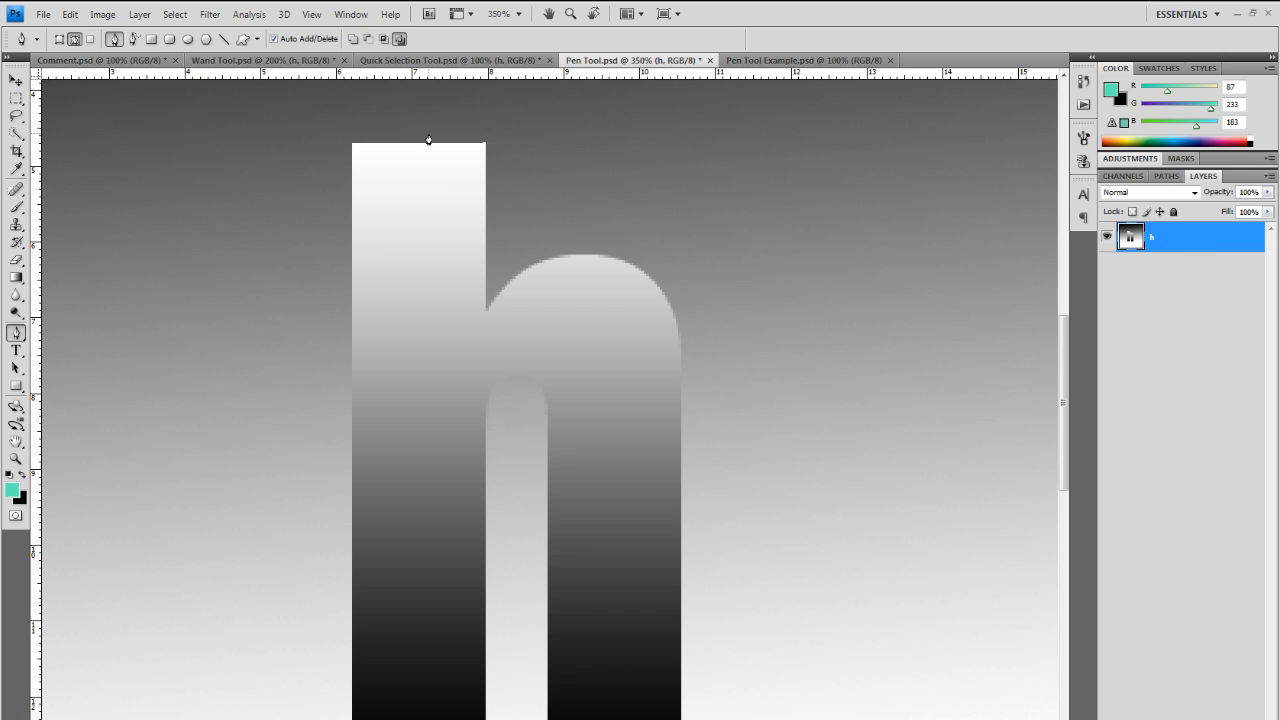
Step: Trace the h with the Pen tool from its upper corner across the top, down the stem and around the outer arch
left_click(352, 145)
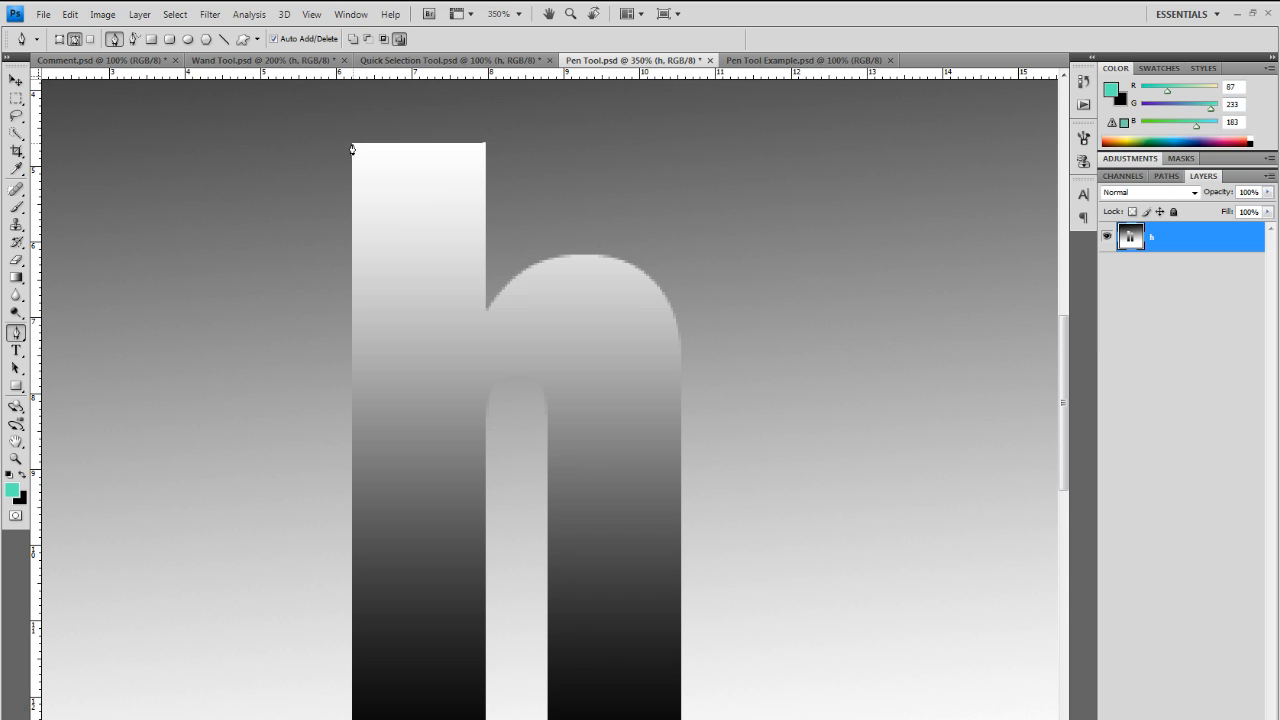
left_click(485, 145)
left_click(486, 313)
left_click_drag(577, 259, 644, 258)
left_click_drag(644, 256, 577, 257)
mouse_move(512, 258)
left_mouse_down()
mouse_move(563, 260)
mouse_move(511, 260)
left_mouse_up()
left_click(599, 257)
left_click_drag(680, 356, 680, 443)
Step: Extend the path down the outer edge of the h's arched leg, across its base and around the inner arch
scroll(686, 423, "down", 2)
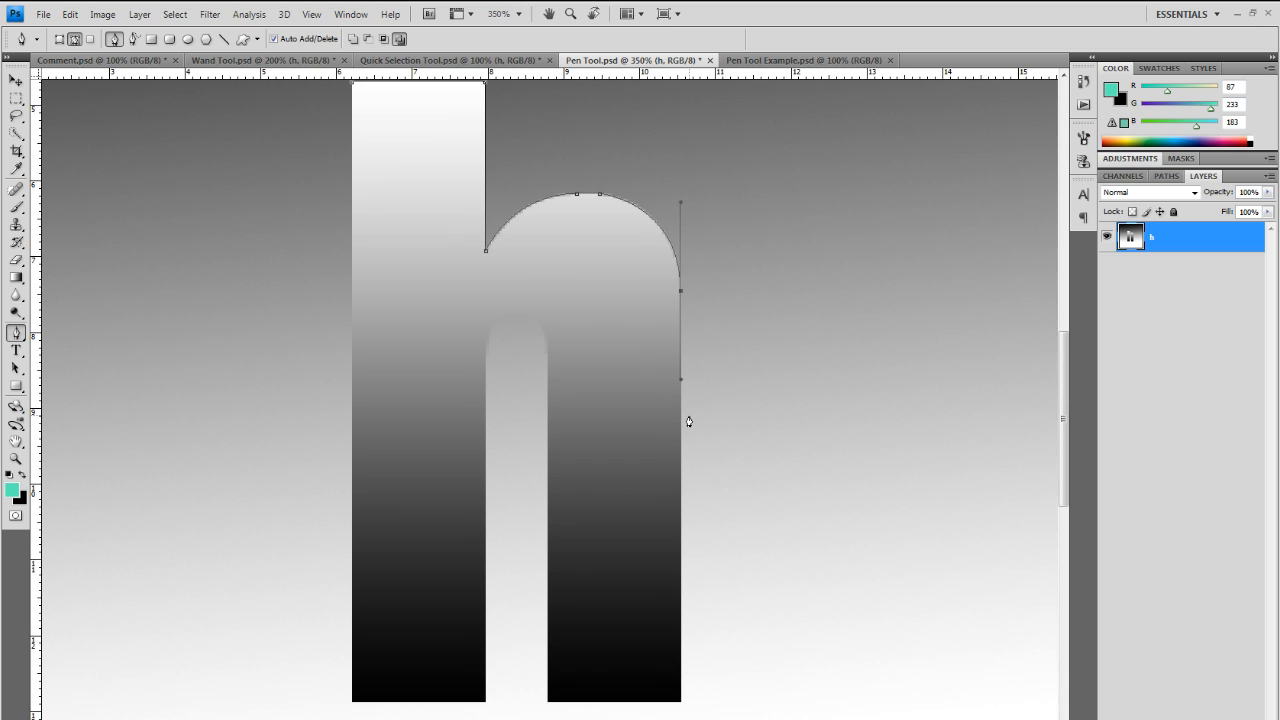
scroll(688, 421, "down", 2)
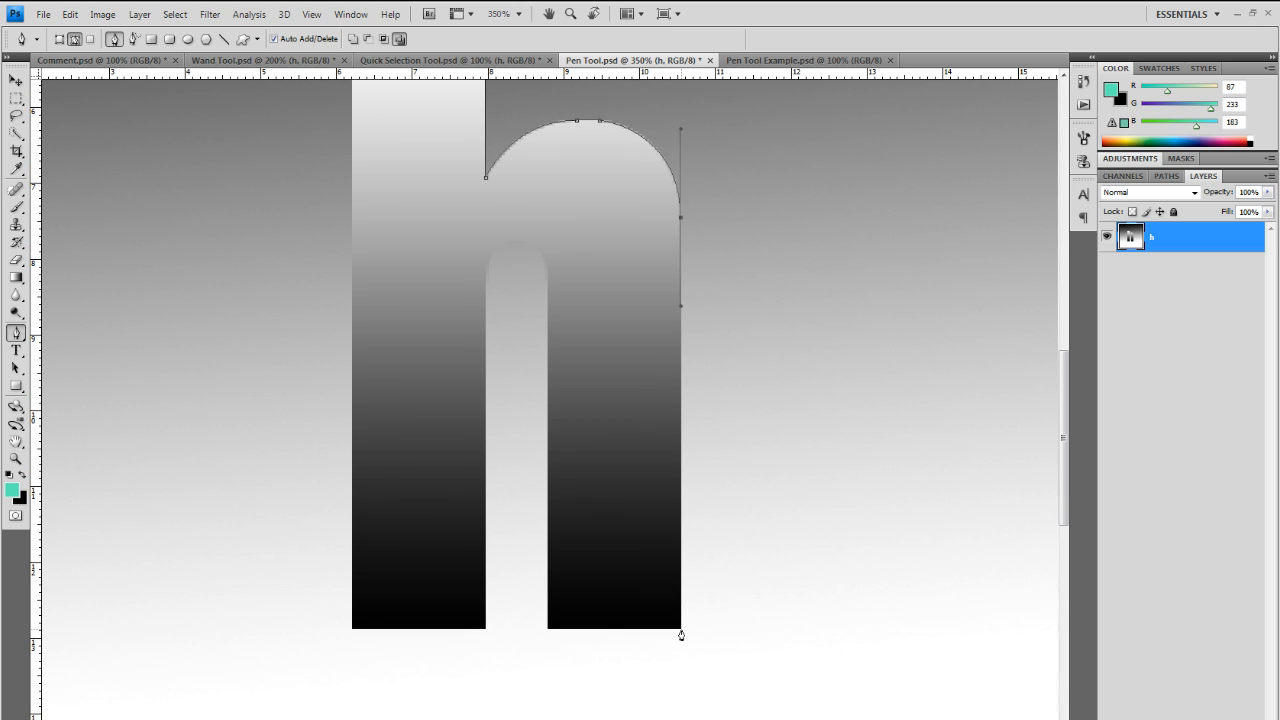
left_click(681, 629)
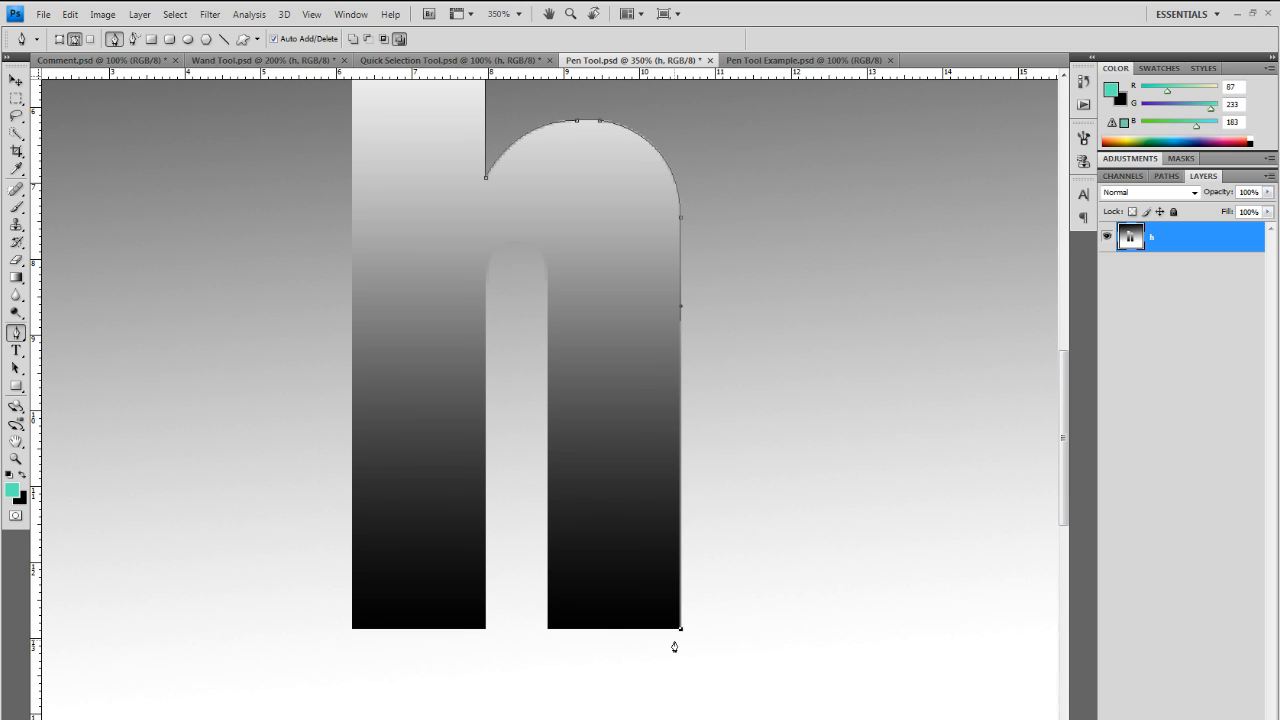
left_click(547, 629)
left_click(547, 290)
left_click_drag(517, 240, 485, 244)
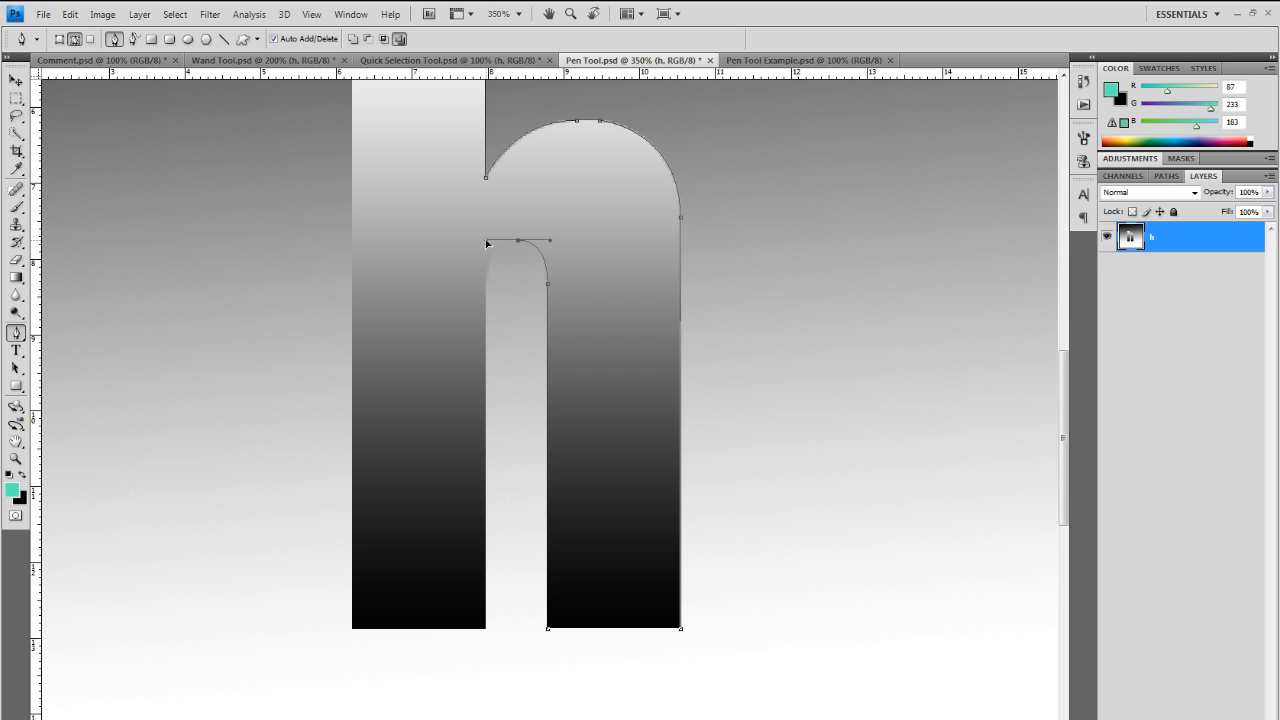
left_click(484, 289)
left_click_drag(486, 241, 514, 240)
left_click_drag(486, 278, 484, 321)
Step: Run the path around the base of the h's stem and close it at the starting anchor point
left_click(485, 630)
left_click(351, 641)
key("ctrl+z")
left_click(352, 629)
scroll(349, 420, "up", 3)
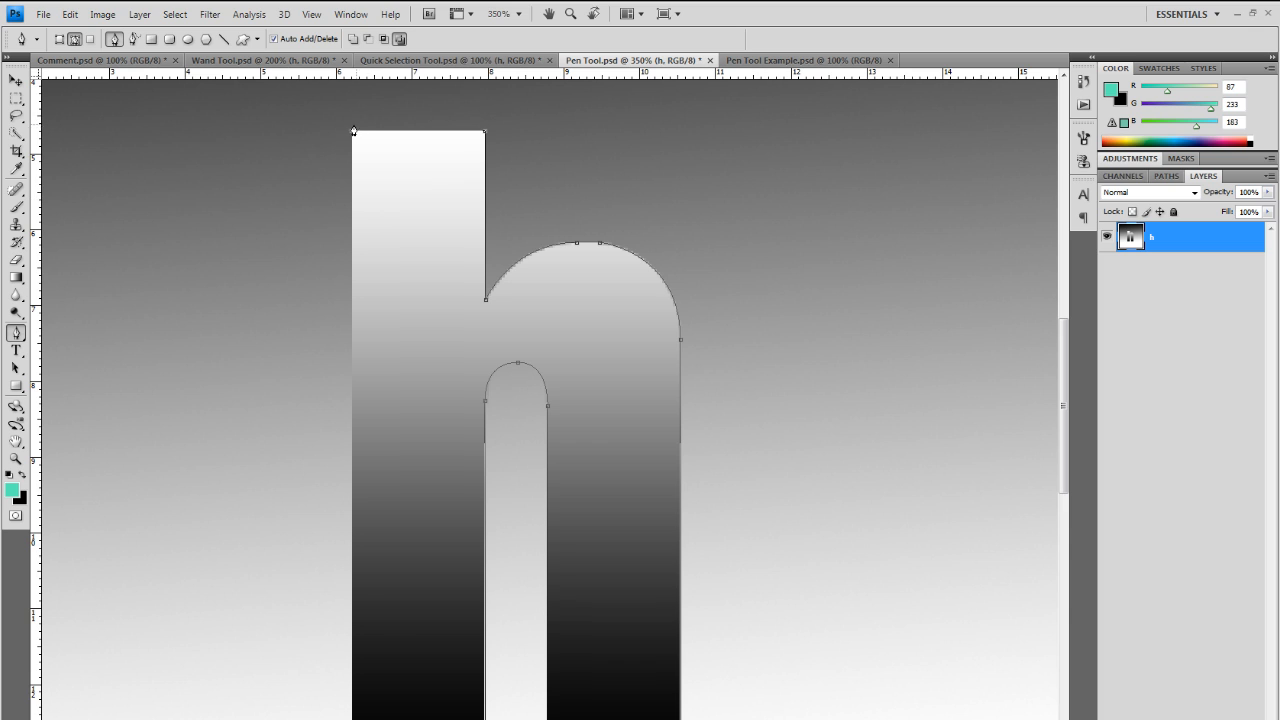
left_click(351, 135)
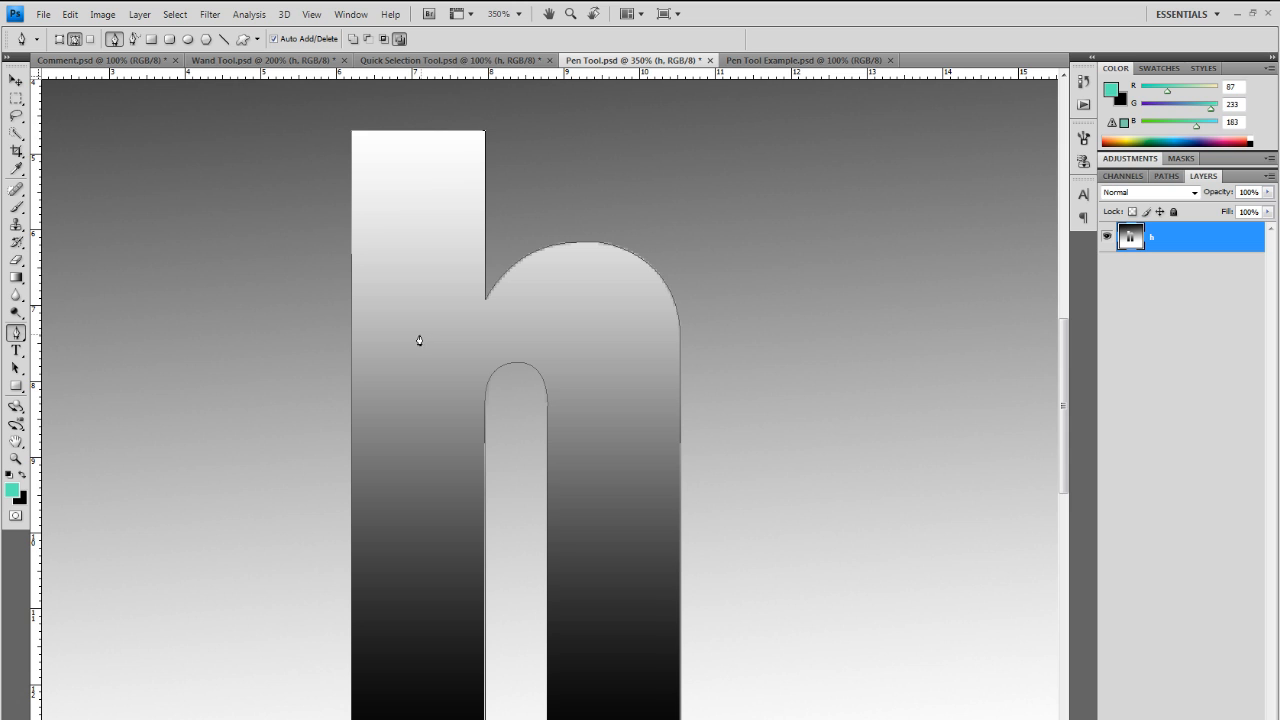
Step: Make a new anti-aliased selection with a 0-pixel feather from the h path and view the stored work path
right_click(371, 251)
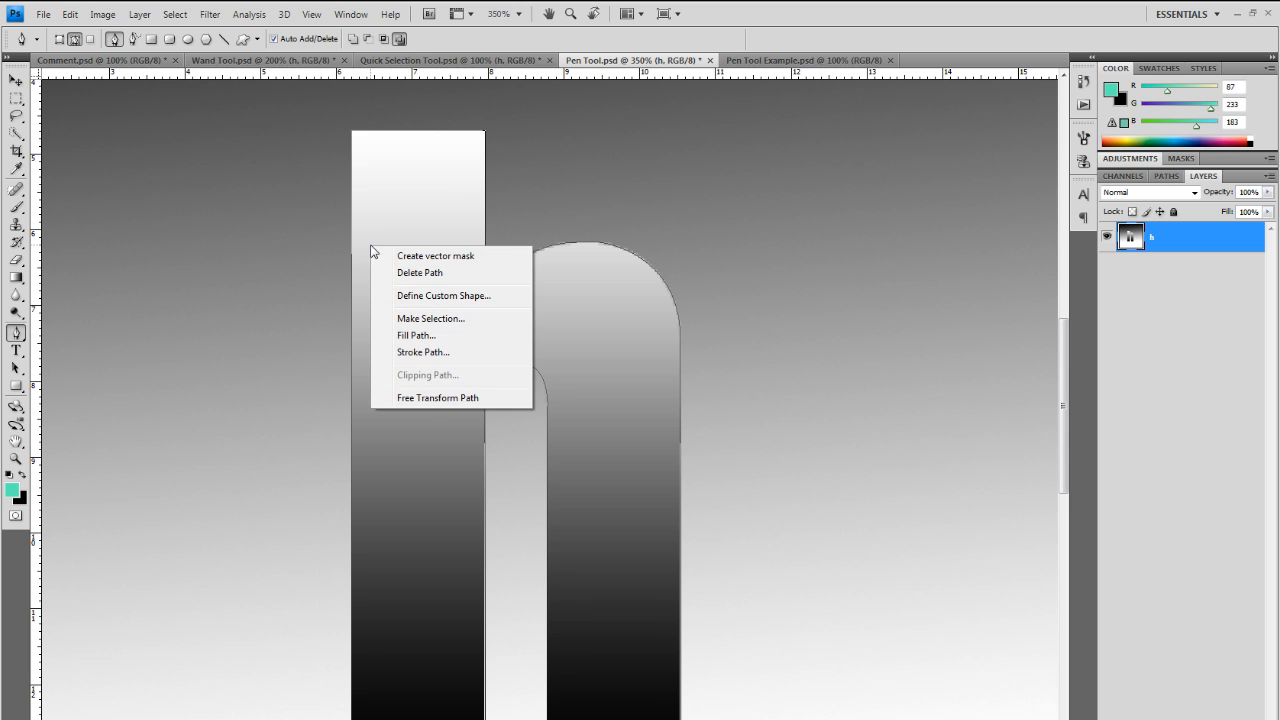
left_click(433, 320)
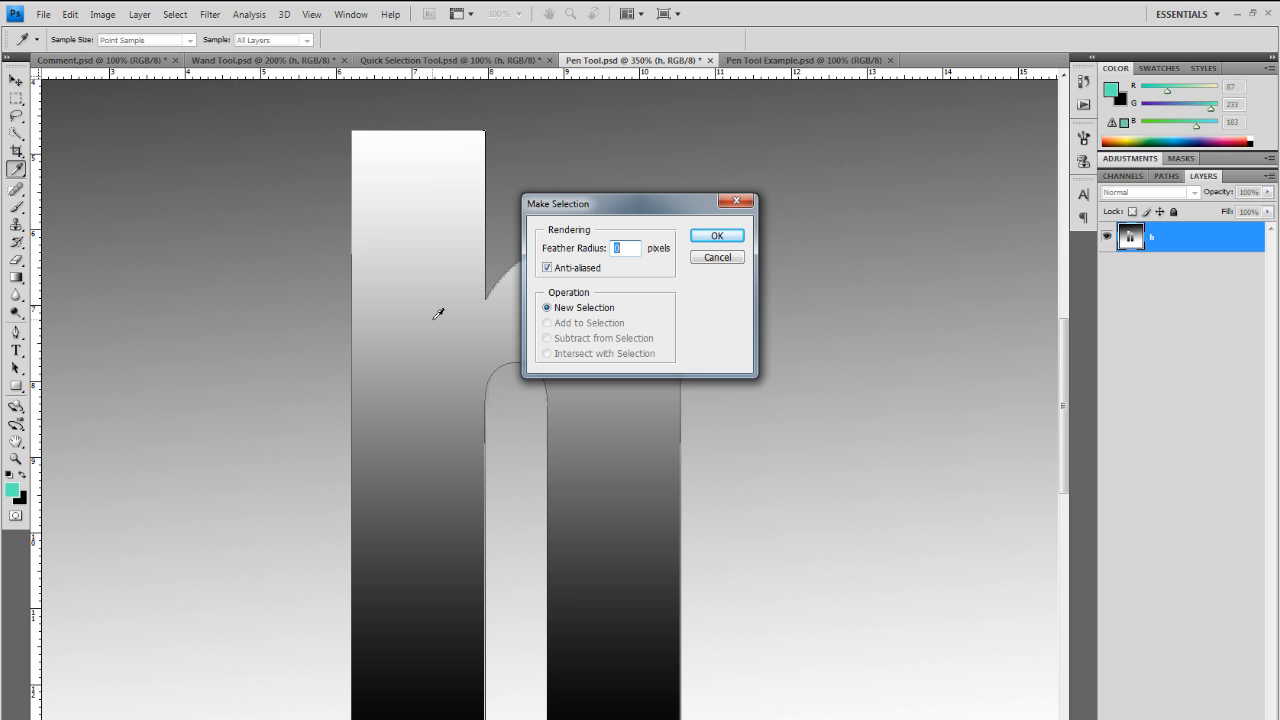
key("Return")
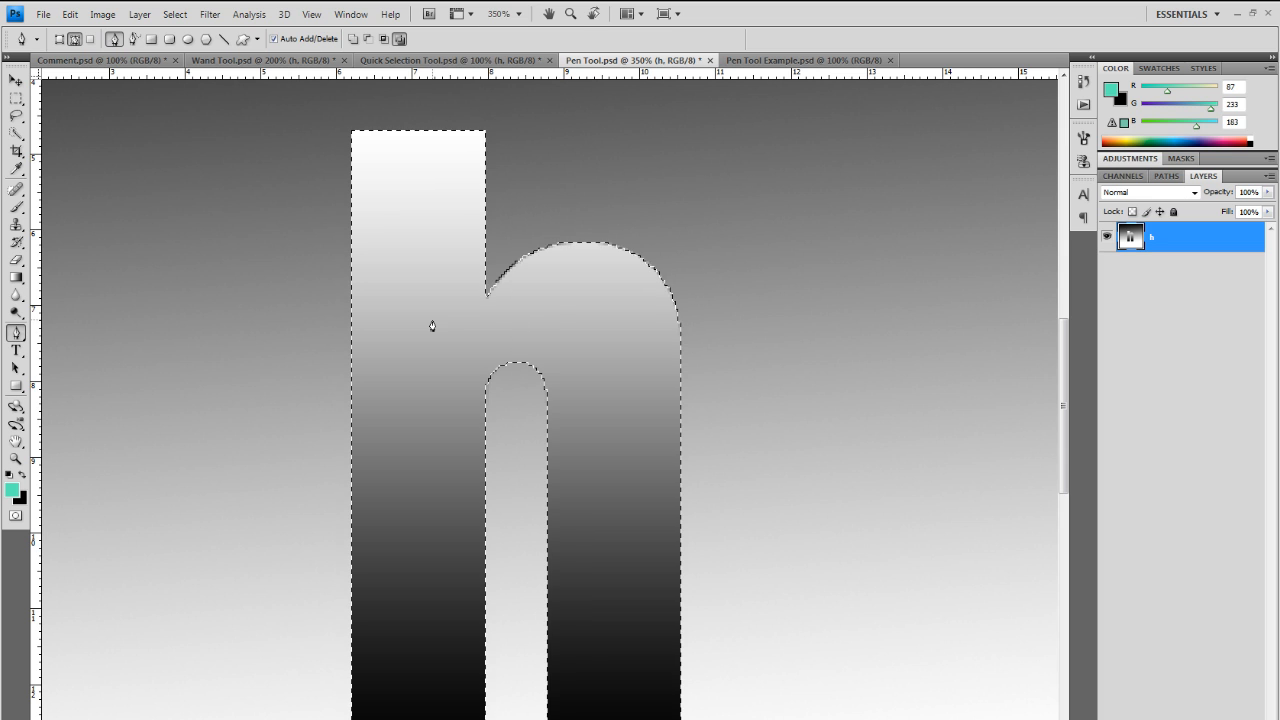
left_click(1170, 177)
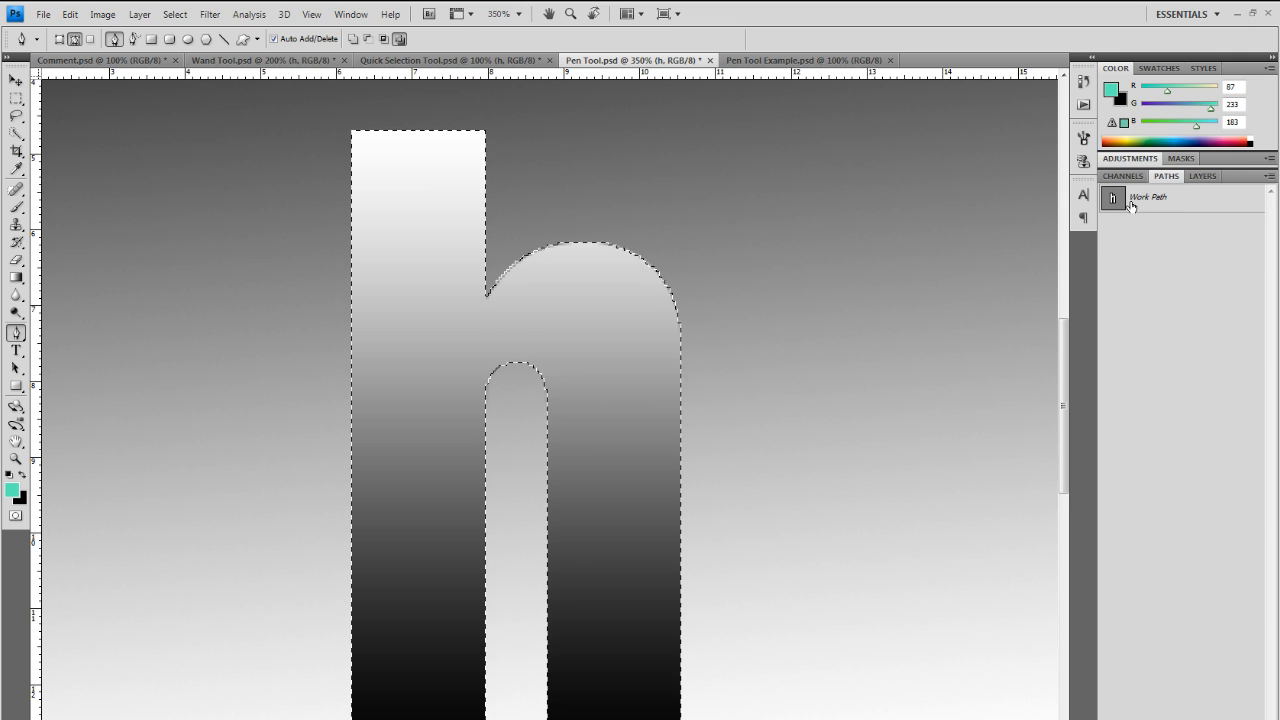
left_click(1201, 177)
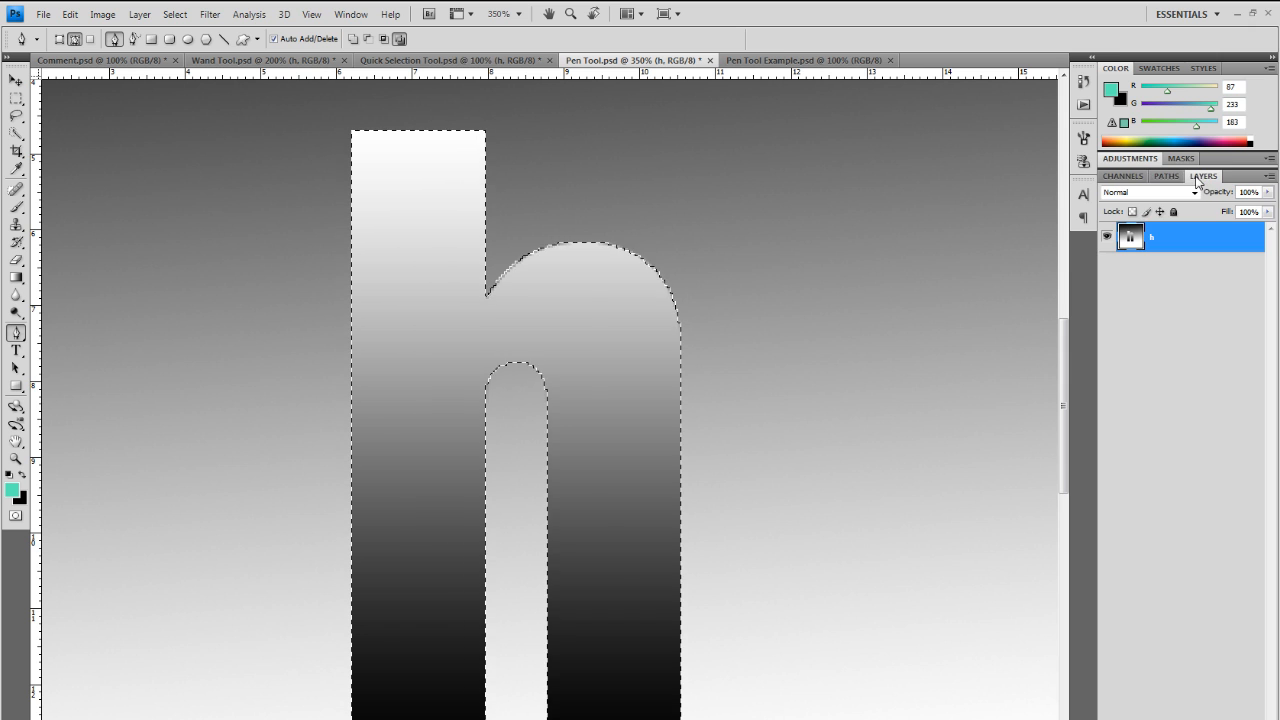
scroll(532, 305, "down", 2)
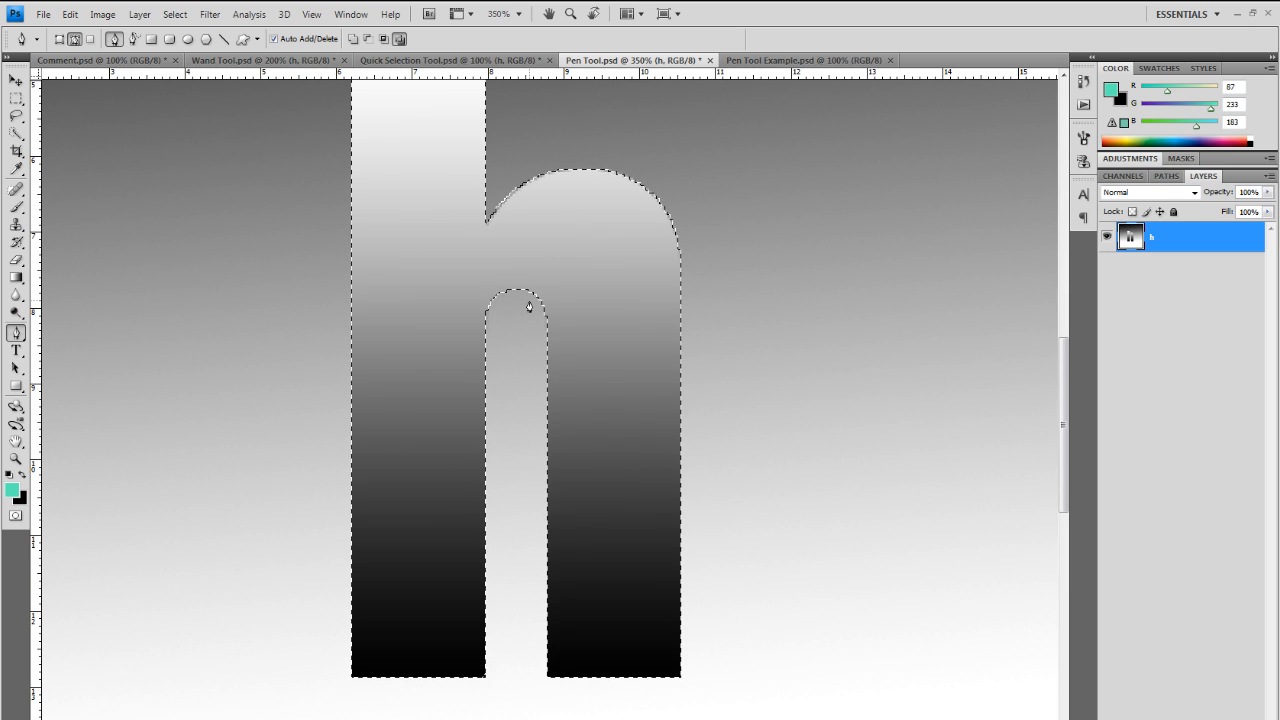
scroll(530, 306, "up", 1)
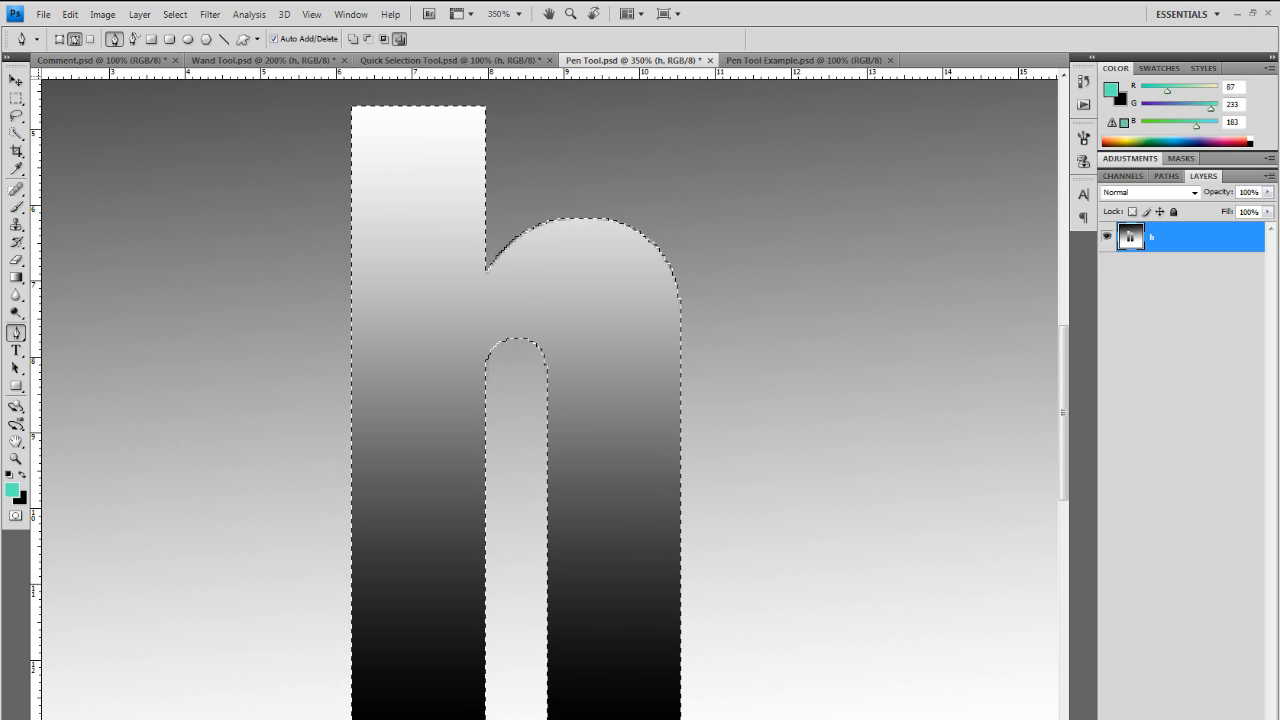
Step: Invert the selection to the area around the h, delete that background and deselect
key("ctrl+1")
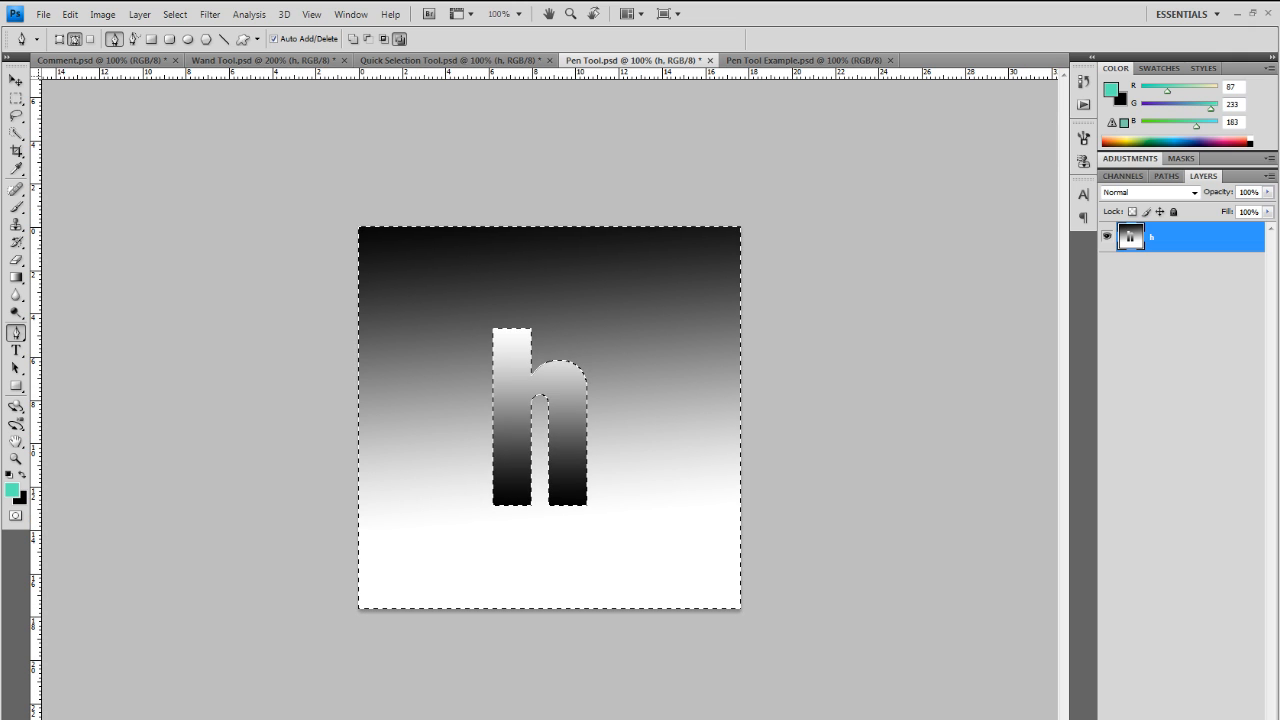
key("ctrl+shift+i")
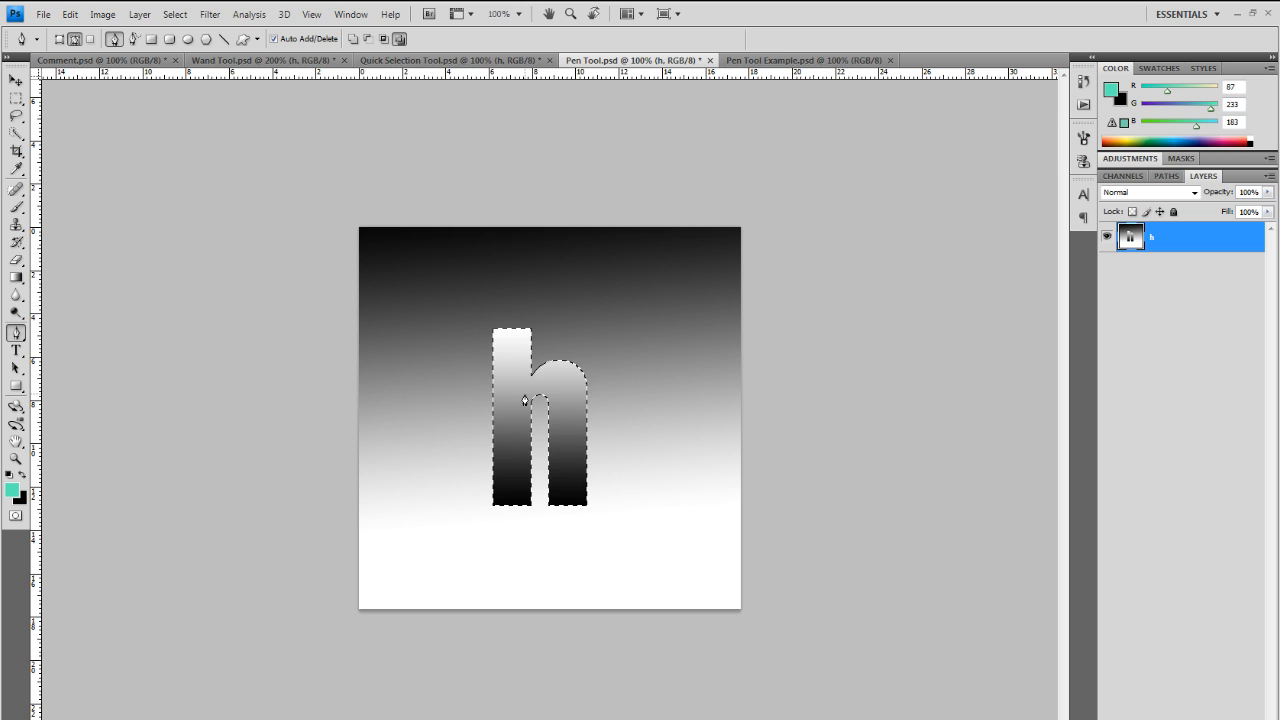
key("ctrl+shift+i")
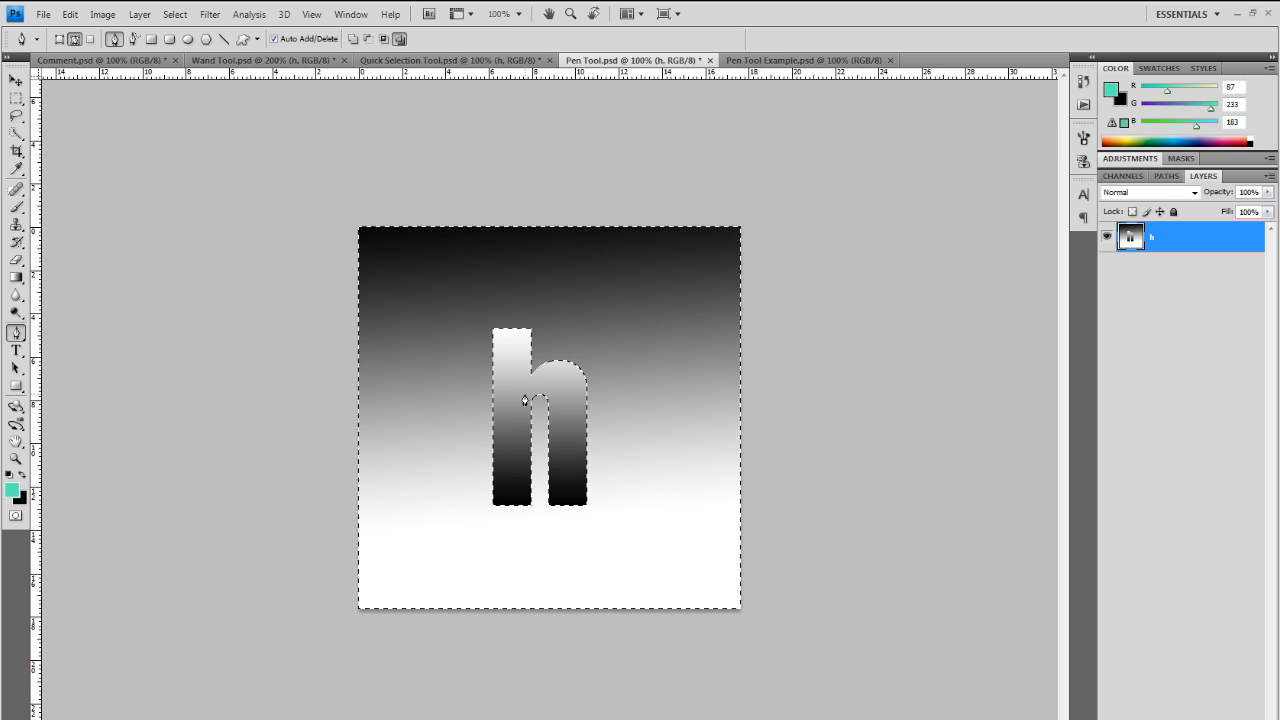
key("Delete")
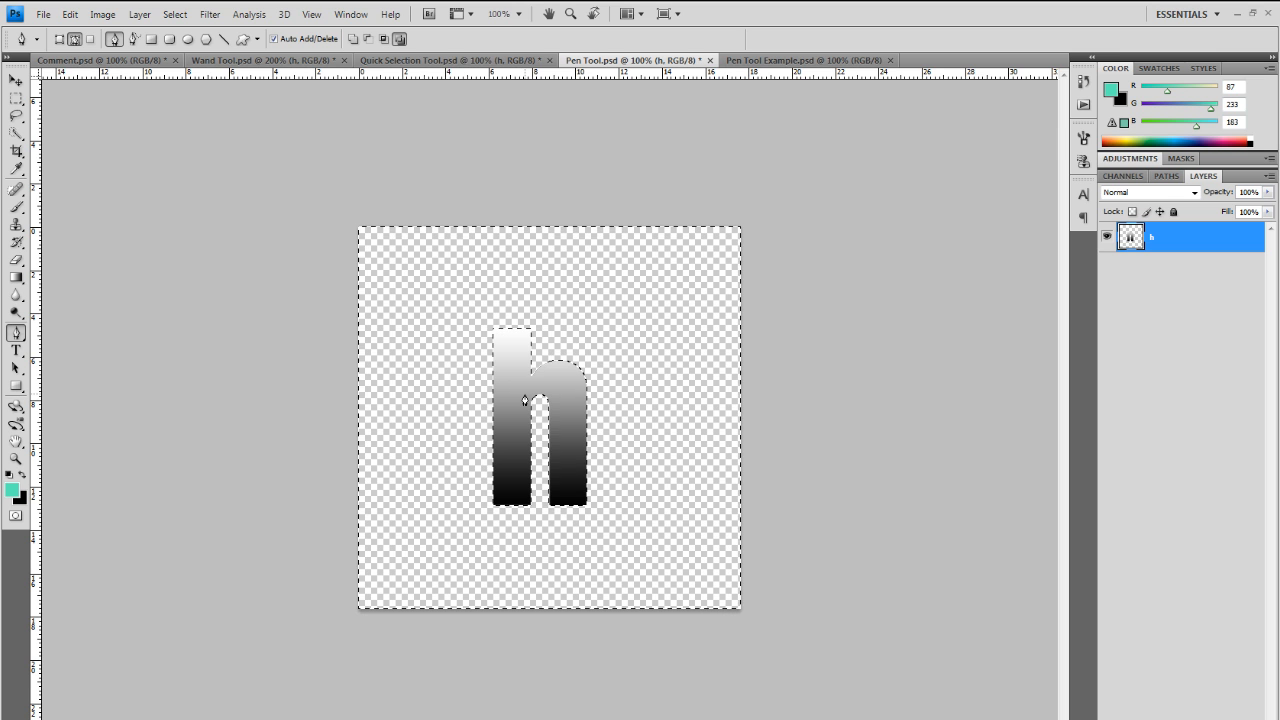
key("m")
key("ctrl+d")
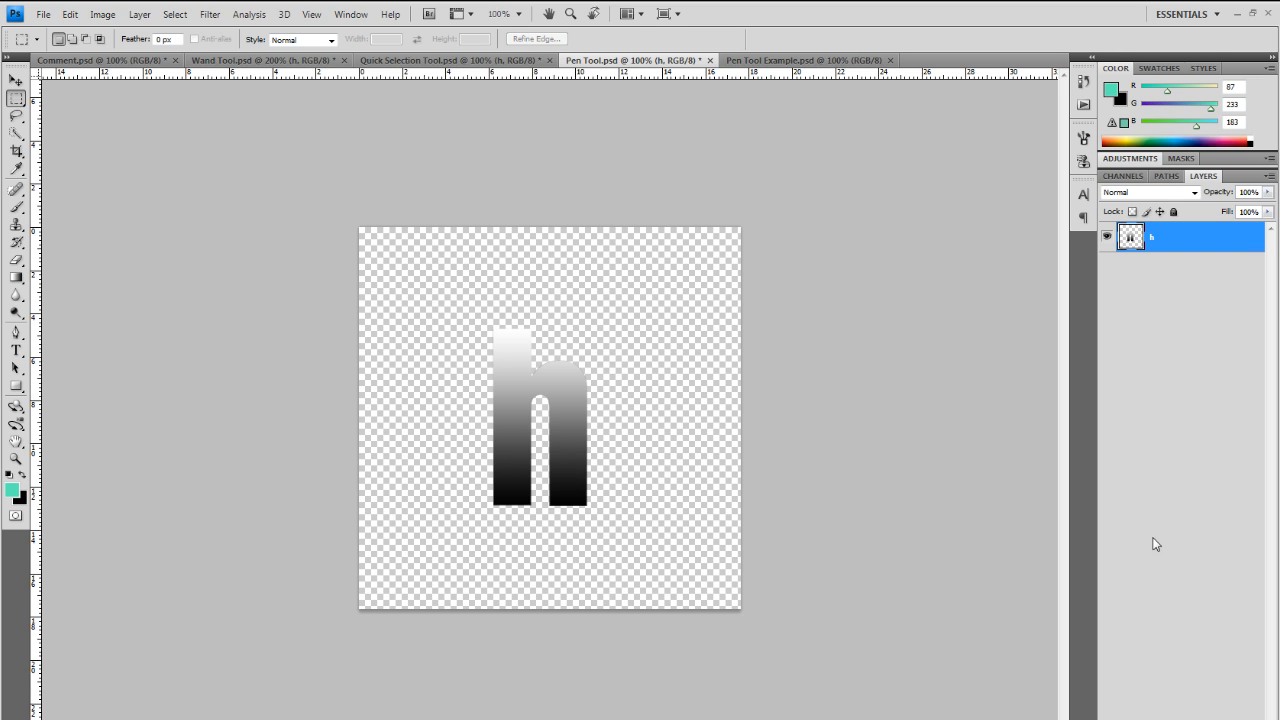
Step: Switch to the Pen Tool Example.psd swan photo and activate the Pen tool with Layer 1 selected
left_click(840, 62)
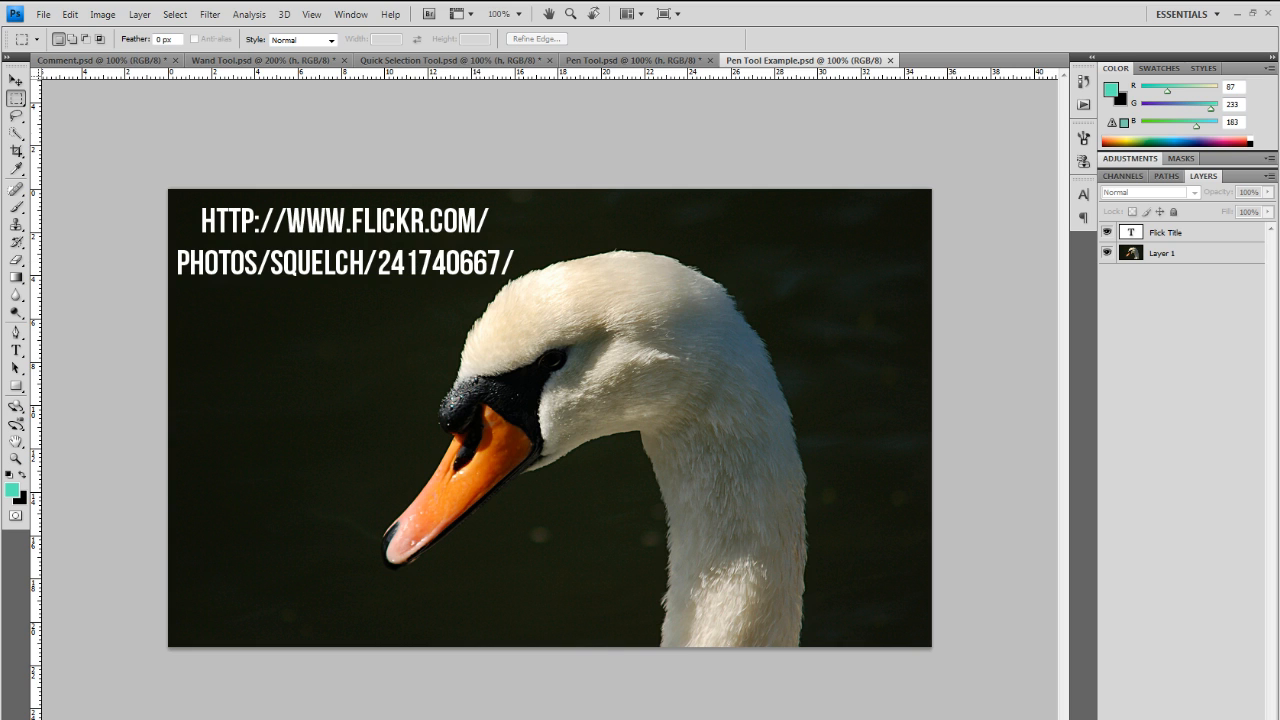
left_click(1190, 252)
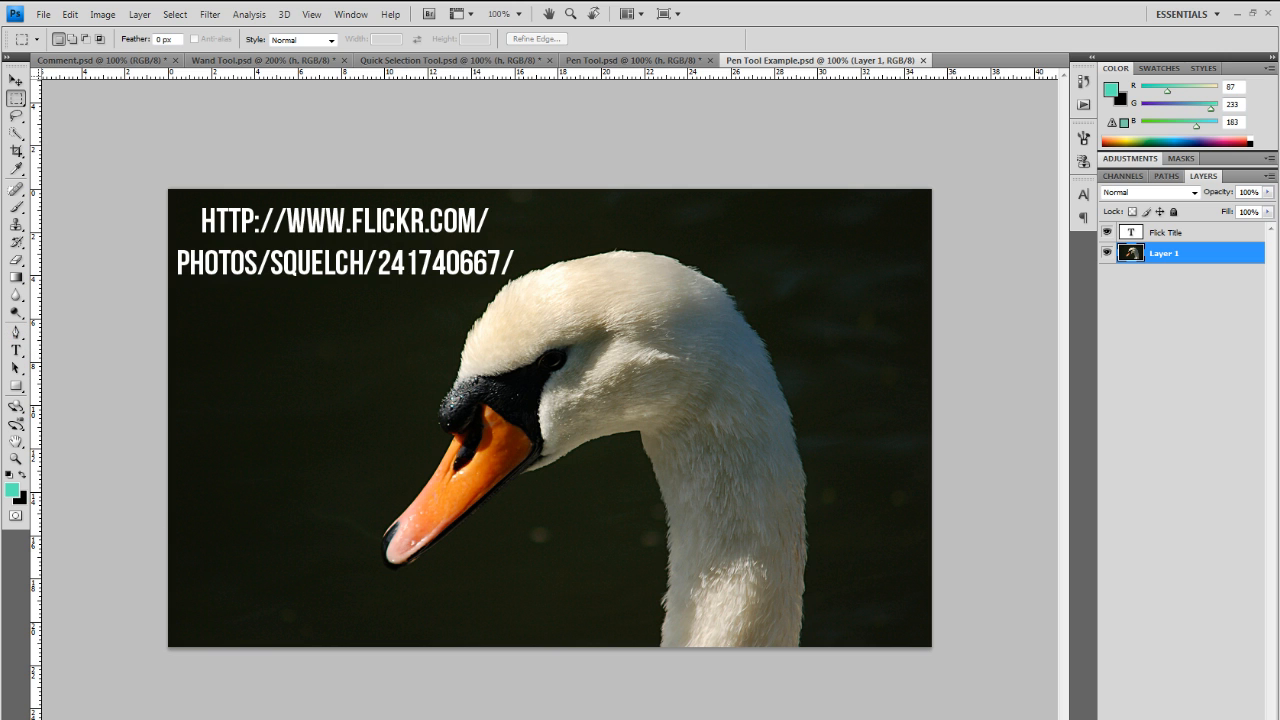
scroll(550, 418, "up", 5)
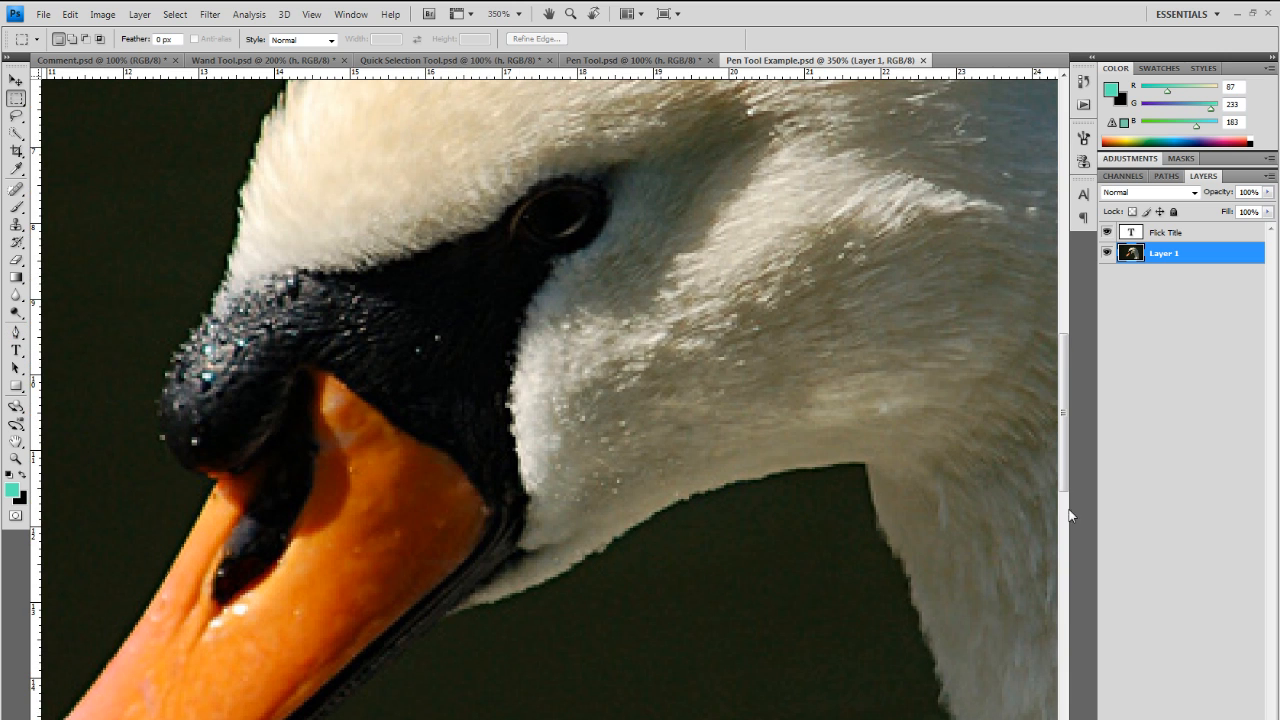
left_click_drag(1068, 377, 1083, 552)
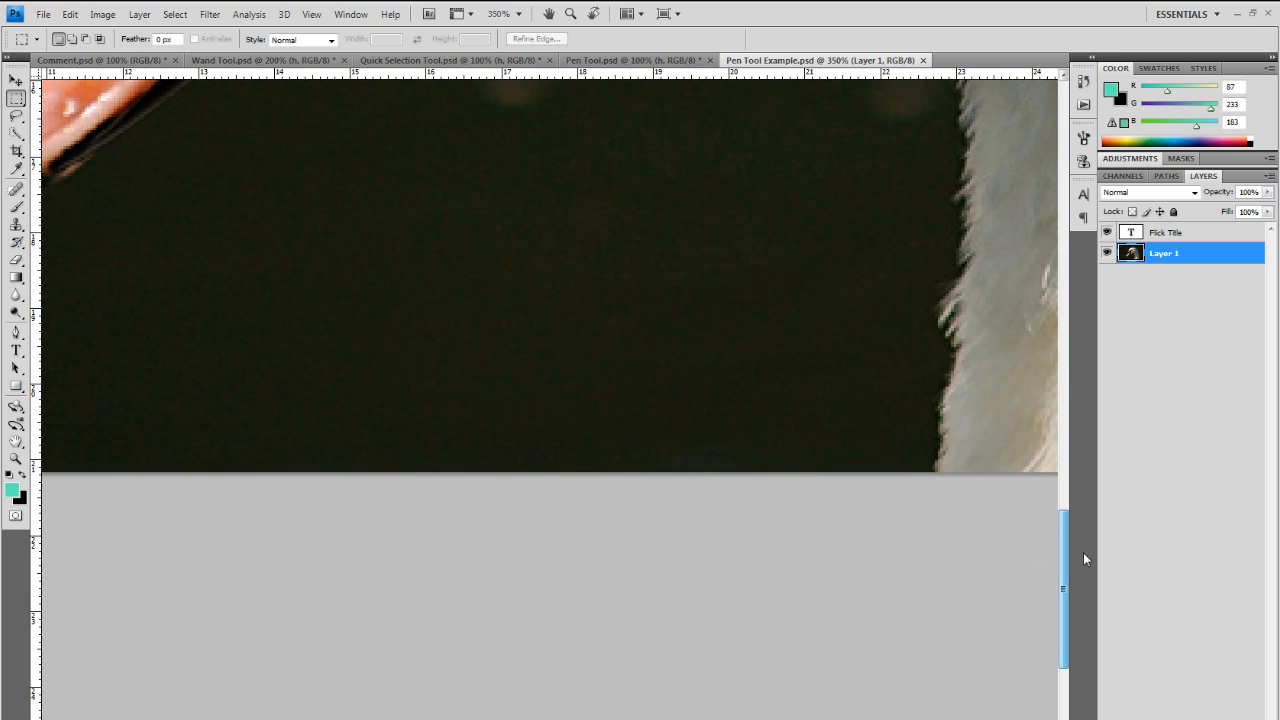
left_click(16, 333)
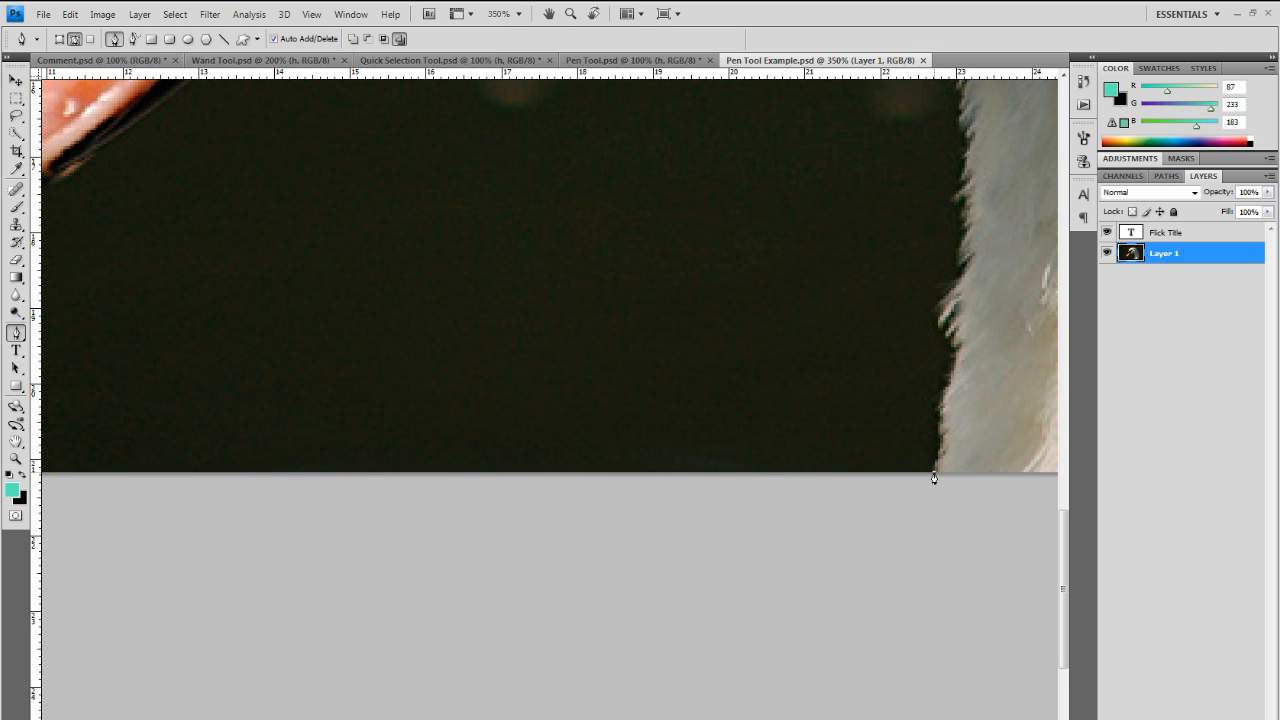
Step: Start a path at the photo's lower edge and trace the lower part of the swan neck's inner contour
scroll(940, 470, "up", 1)
left_click_drag(940, 489, 956, 410)
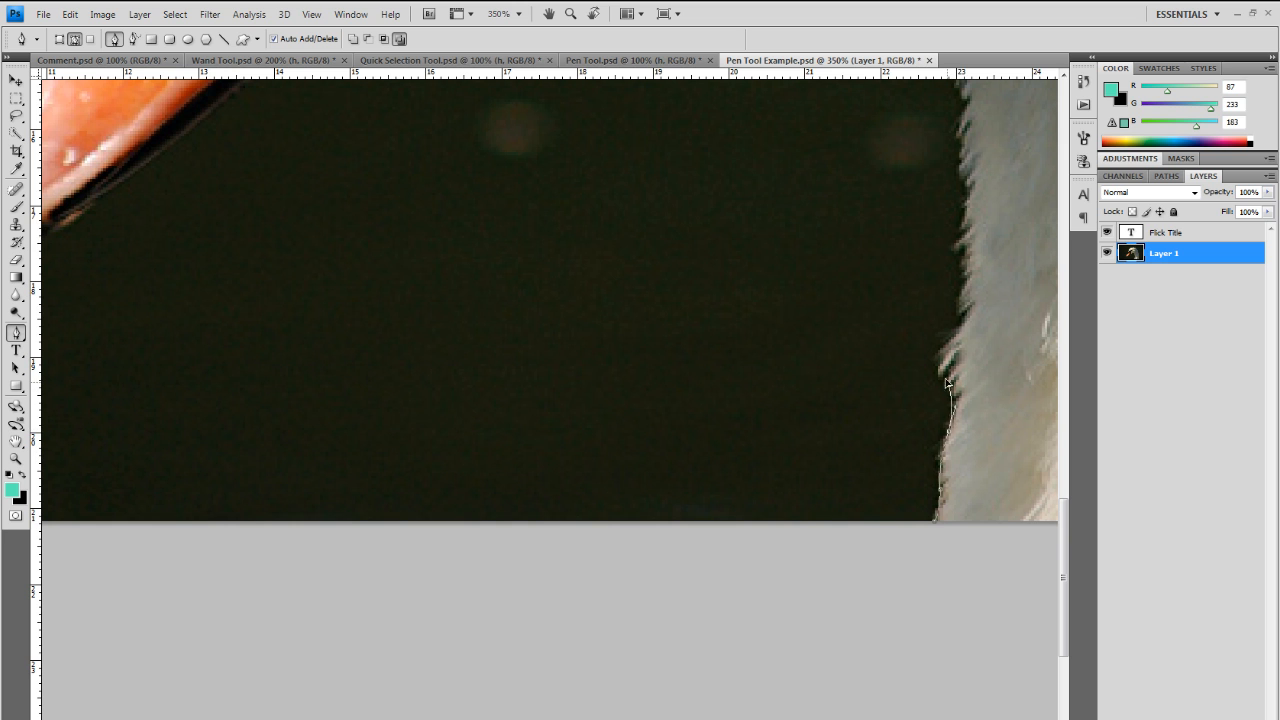
left_click_drag(938, 357, 961, 326)
scroll(986, 370, "up", 1)
left_click(962, 274)
left_click(957, 206)
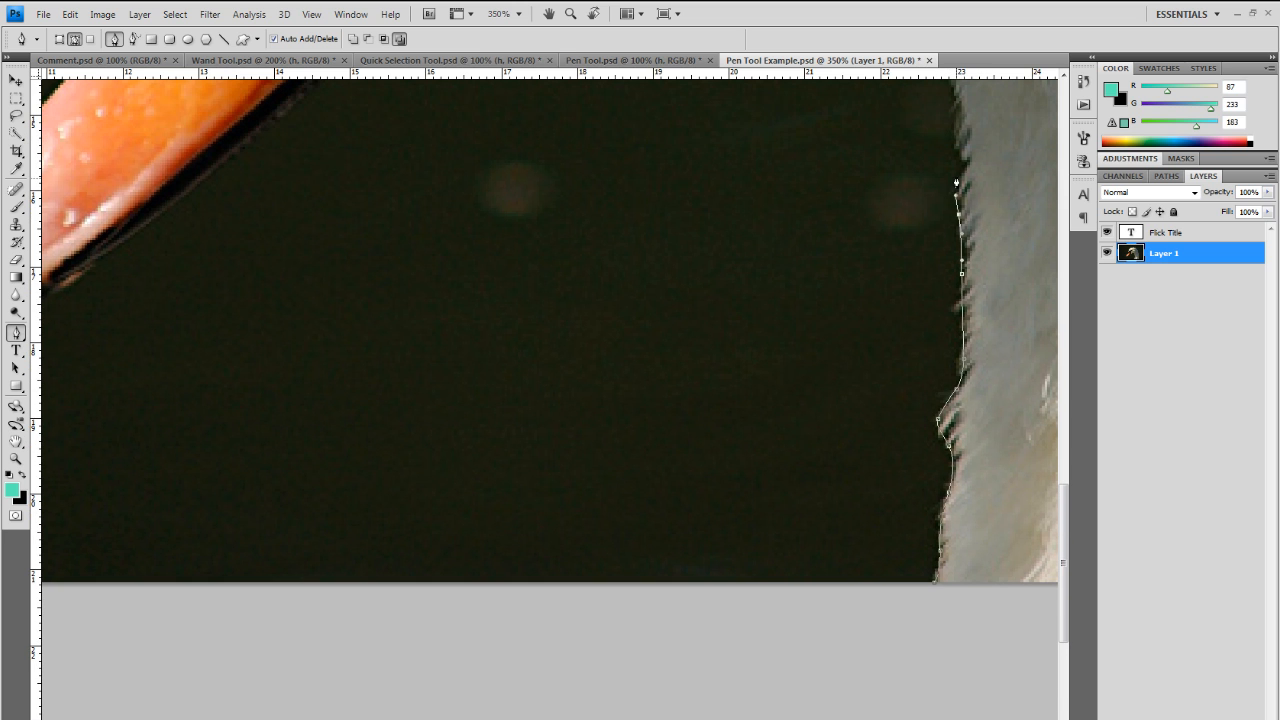
scroll(986, 184, "up", 1)
left_click(961, 183)
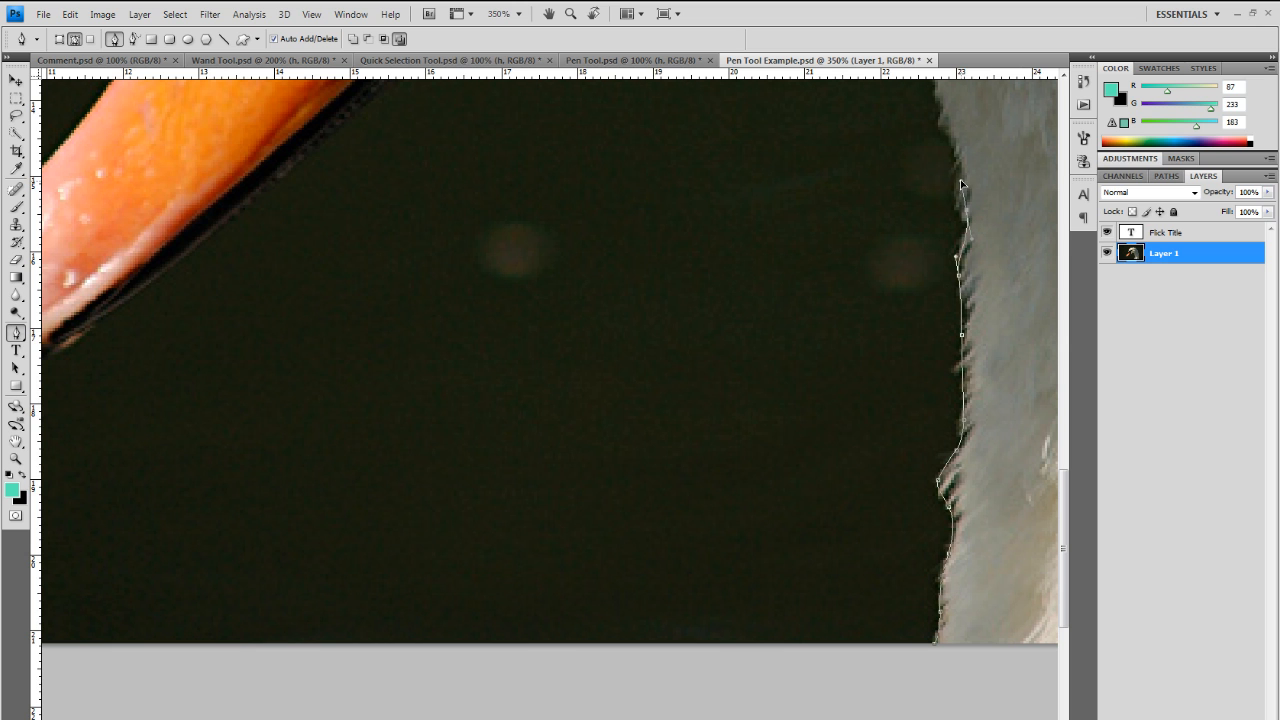
Step: Continue the path up the neck's inner contour to the corner where it meets the underside of the head
scroll(957, 228, "up", 1)
left_click(940, 202)
left_click(916, 124)
scroll(894, 172, "up", 2)
left_click(892, 156)
left_click(880, 135)
scroll(870, 181, "up", 1)
left_click(864, 121)
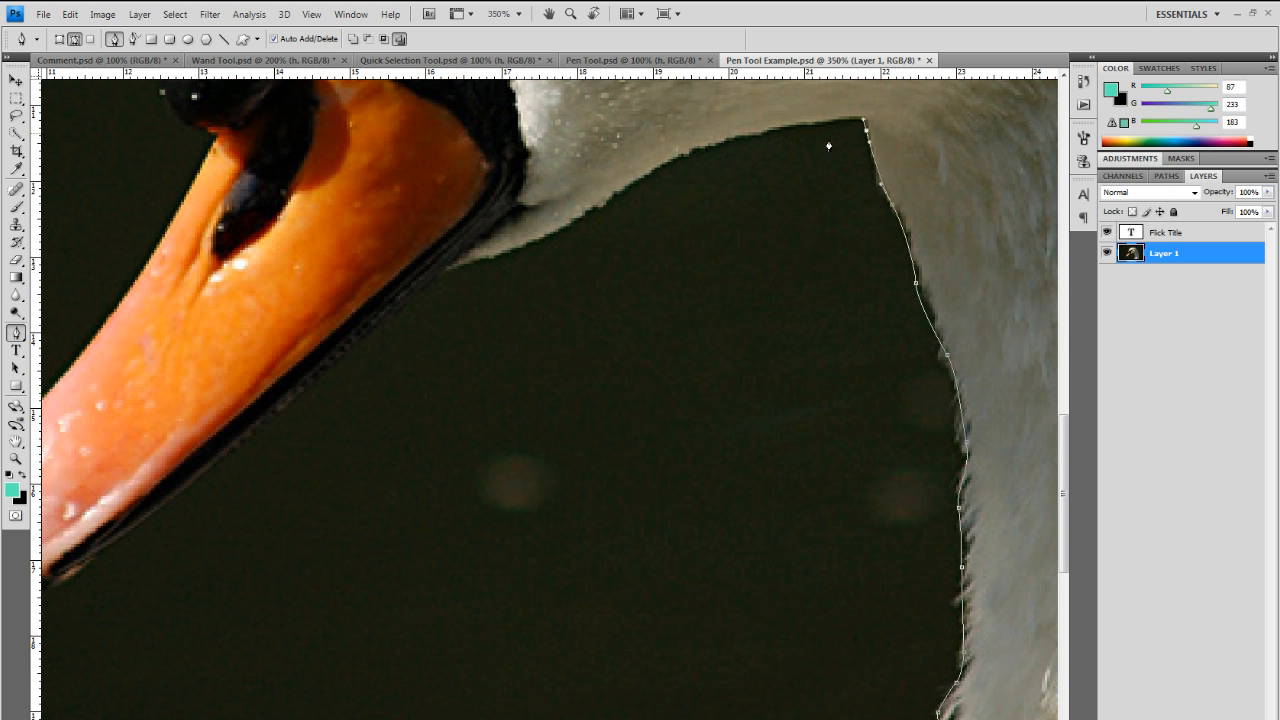
Step: Trace the underside of the swan's head with curved segments to the base of the beak
left_click_drag(715, 148, 611, 189)
left_click_drag(475, 263, 419, 271)
left_click(428, 294)
key("ctrl+z")
left_click_drag(421, 270, 453, 268)
left_click(447, 271)
Step: Extend the path along the lower edge of the beak and around its tip
left_click_drag(650, 719, 549, 719)
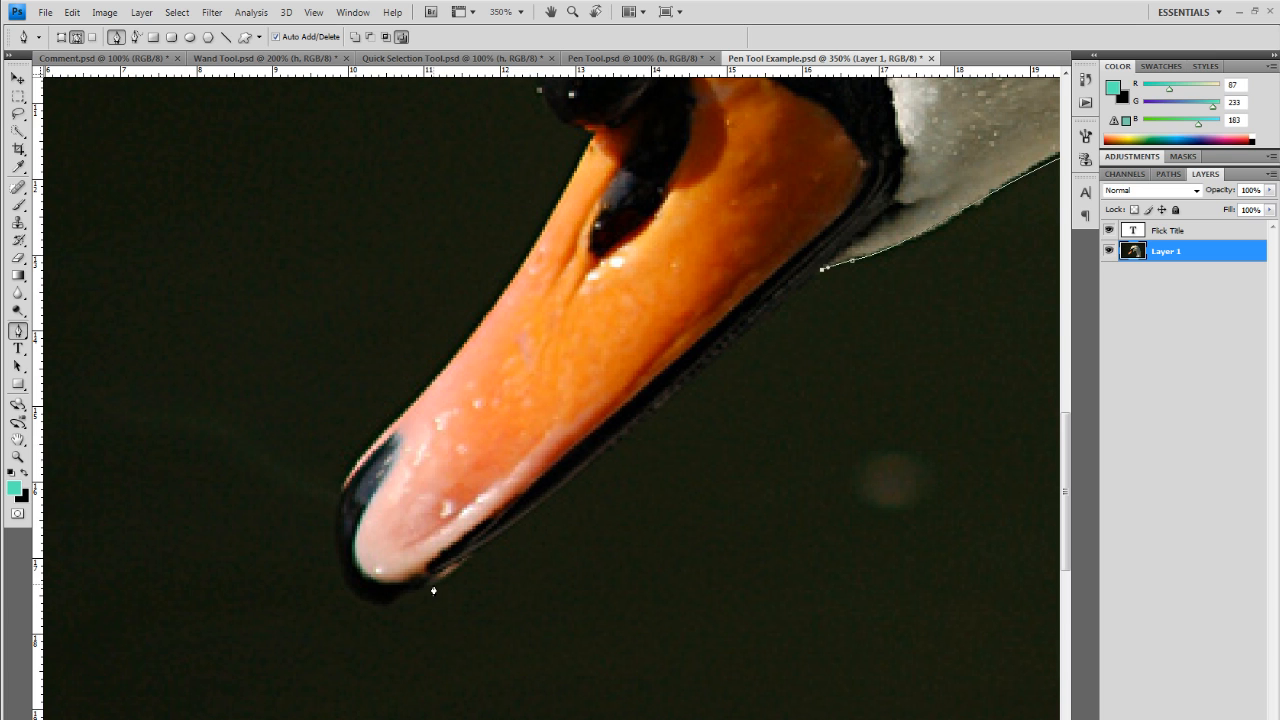
left_click_drag(433, 585, 337, 548)
left_click_drag(351, 470, 385, 433)
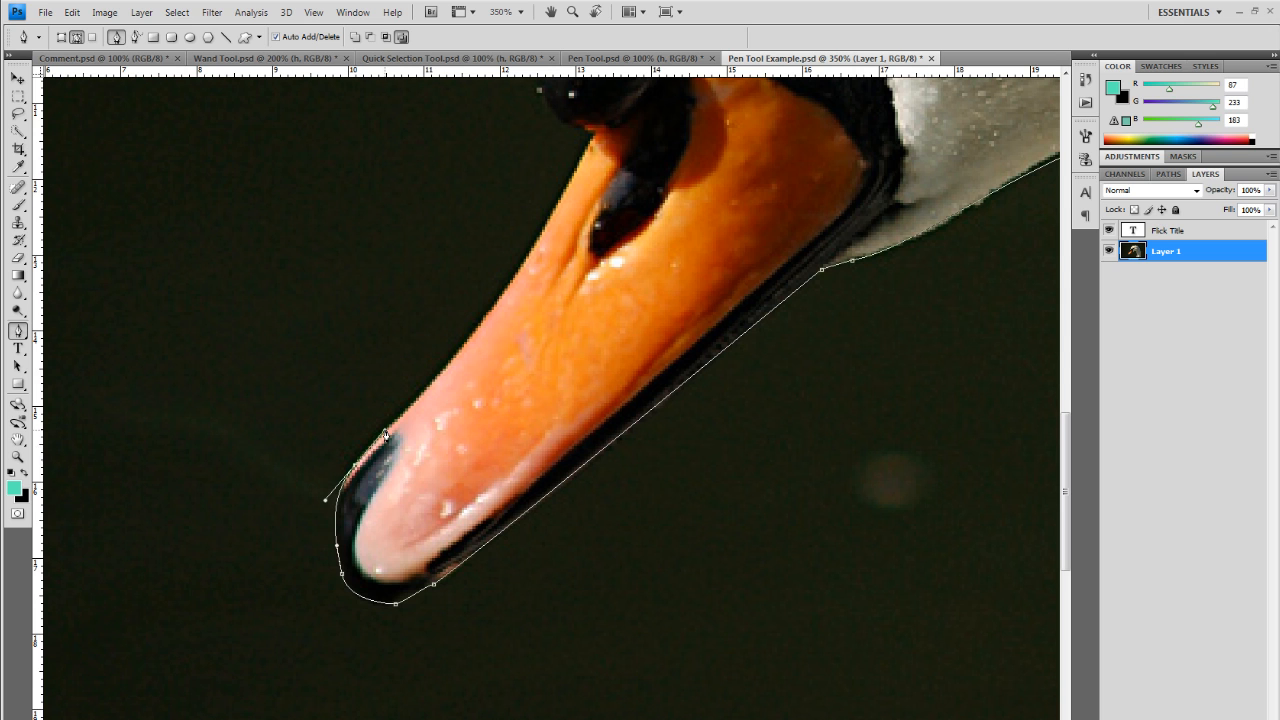
scroll(399, 417, "up", 1)
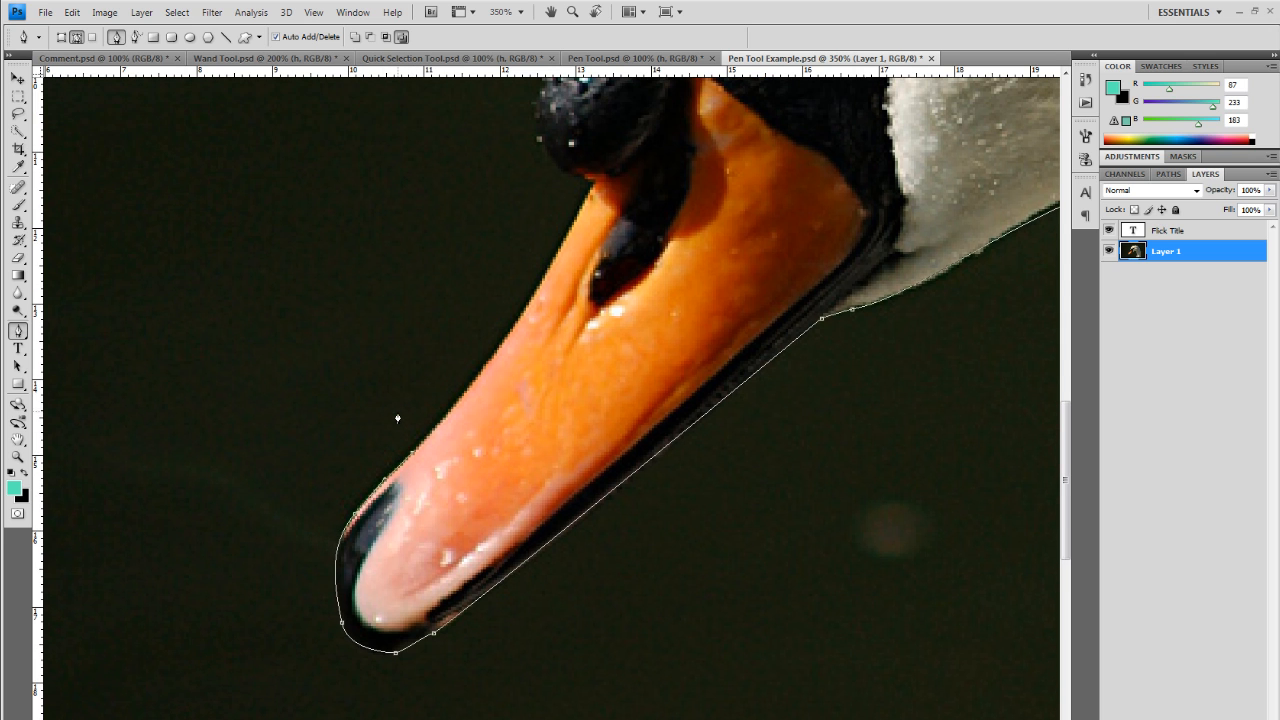
Step: Trace the beak's upper edge and the curve around the black knob above it
left_click_drag(550, 270, 588, 197)
left_click(594, 184)
scroll(609, 318, "up", 2)
left_click_drag(548, 187, 595, 122)
scroll(630, 400, "up", 4)
scroll(635, 386, "up", 8)
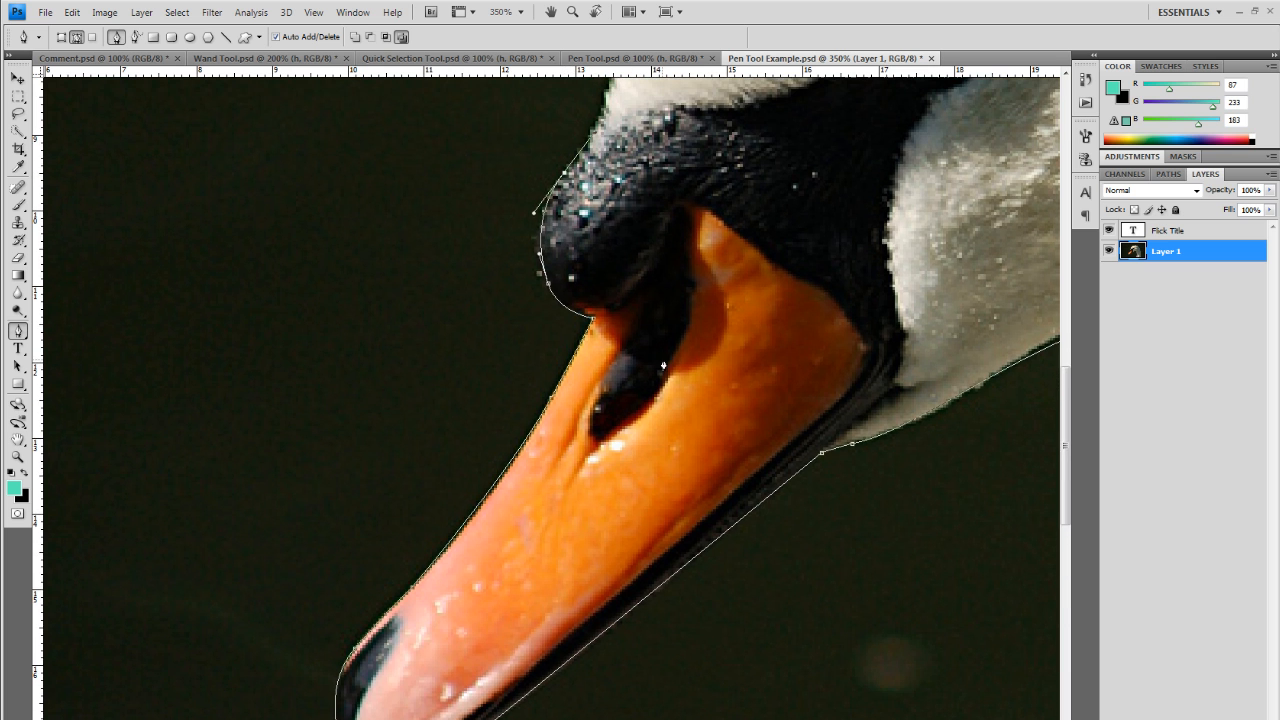
scroll(635, 386, "up", 3)
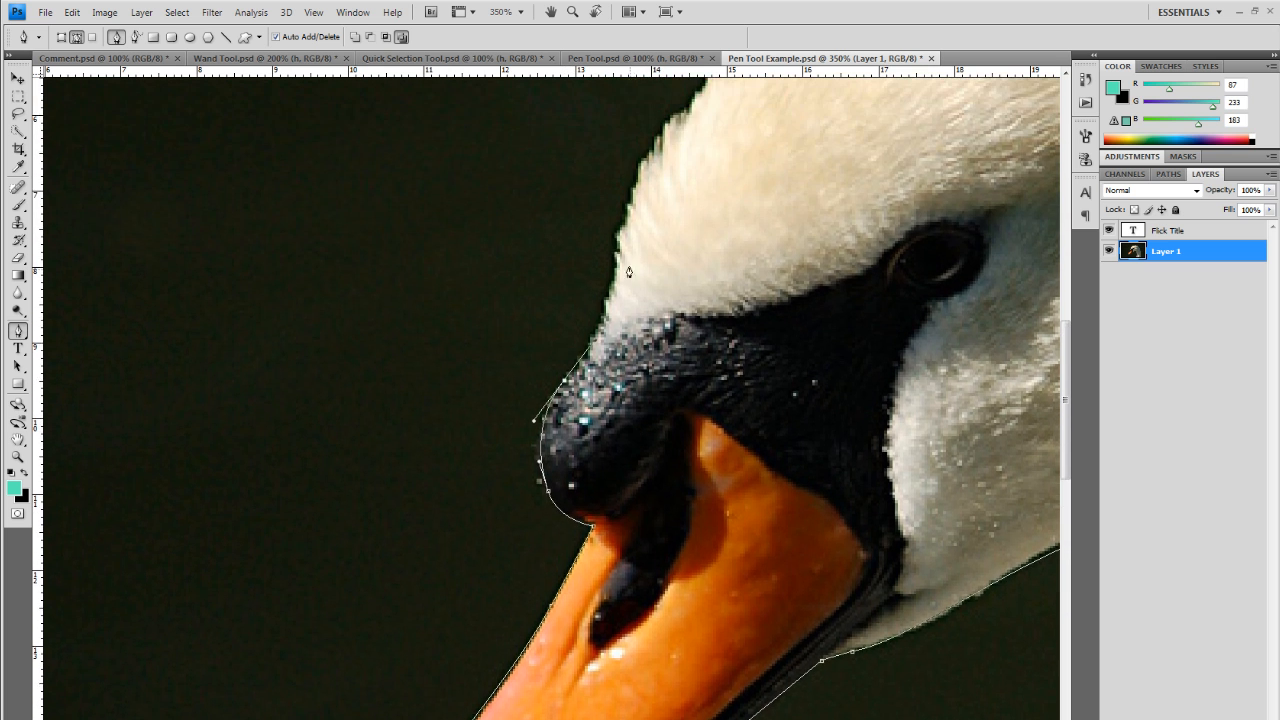
Step: Redo the curve above the black knob and trace the forehead's edge with curved segments toward the crown
left_click_drag(622, 236, 646, 143)
key("ctrl+alt+z")
key("ctrl+alt+z")
left_click_drag(624, 231, 642, 155)
scroll(700, 240, "up", 3)
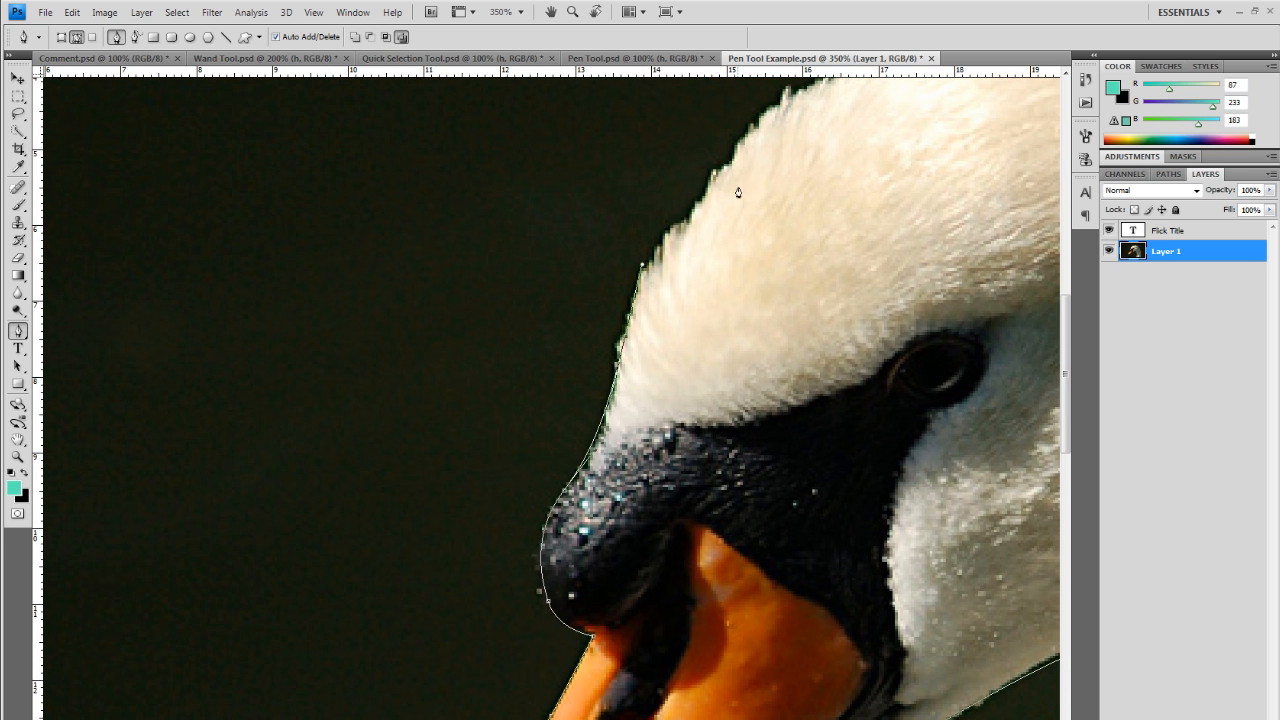
left_click_drag(760, 129, 808, 92)
scroll(580, 679, "right", 10)
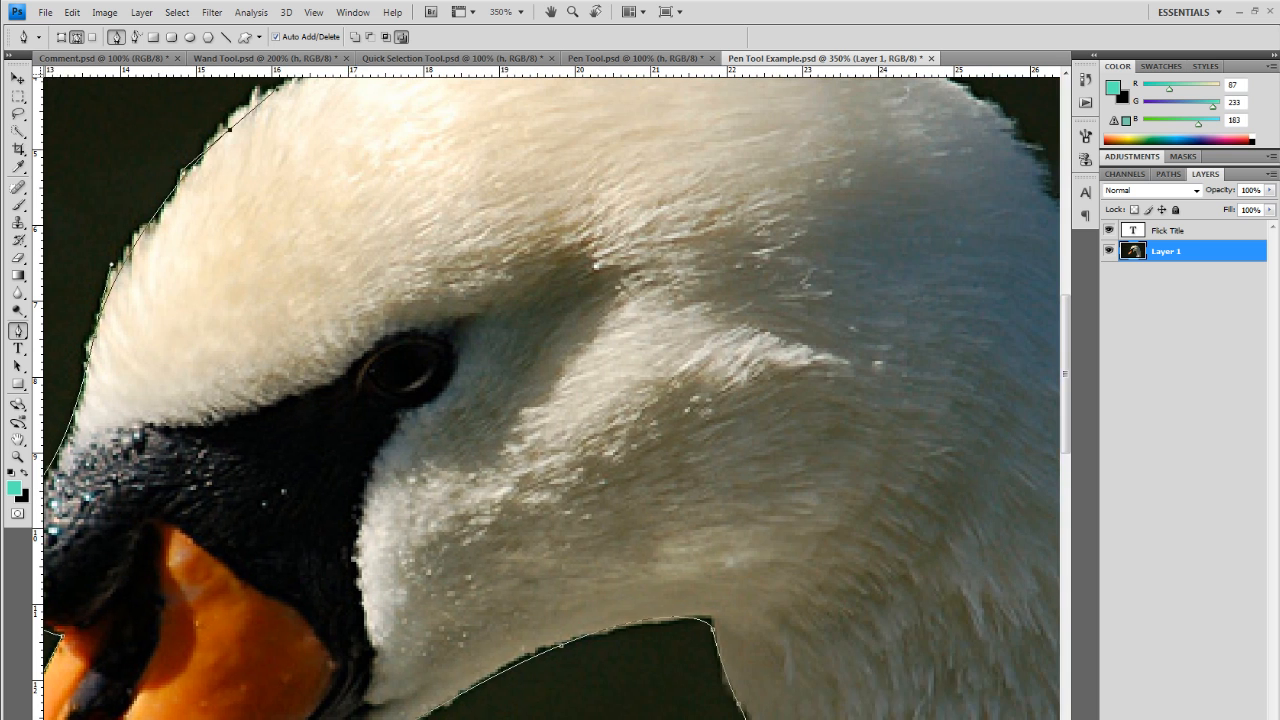
scroll(580, 679, "up", 3)
scroll(506, 216, "up", 2)
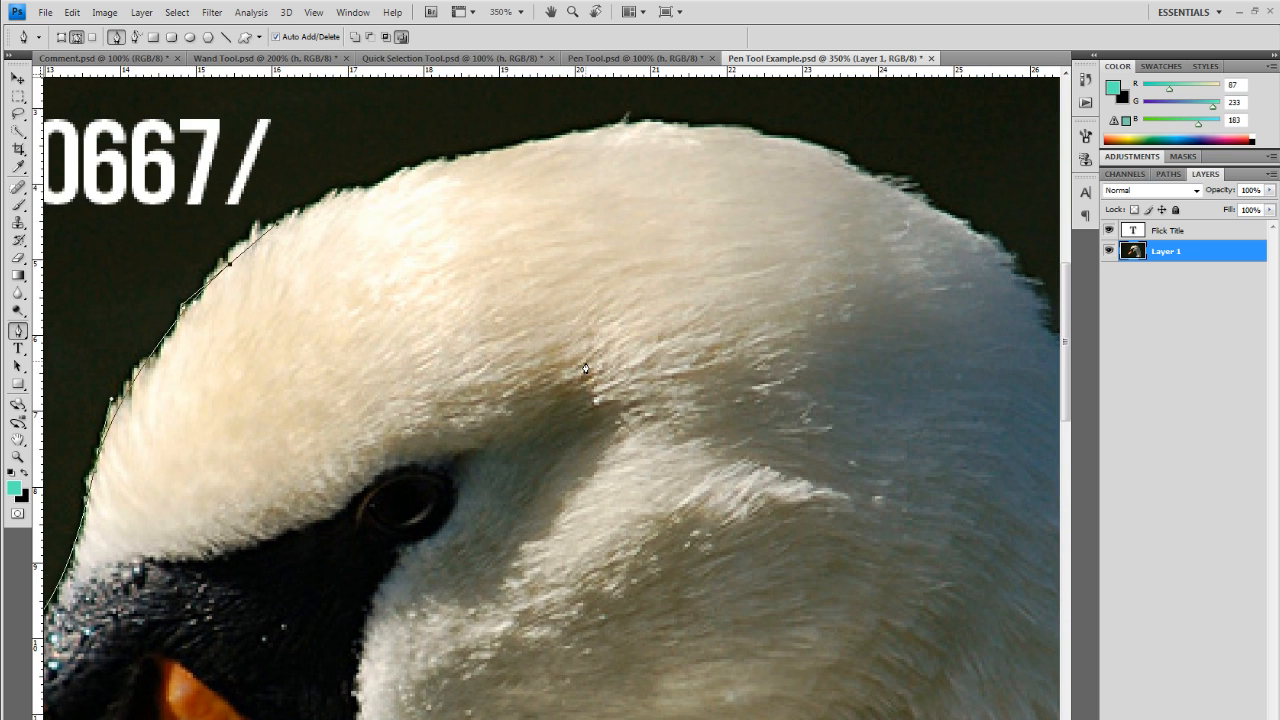
left_click_drag(683, 128, 894, 137)
key("ctrl+z")
left_click_drag(505, 152, 656, 122)
key("ctrl+z")
Step: Trace the crown of the swan's head and carry the path around the back of the head with a long curve
left_click_drag(537, 141, 640, 124)
left_click(731, 129)
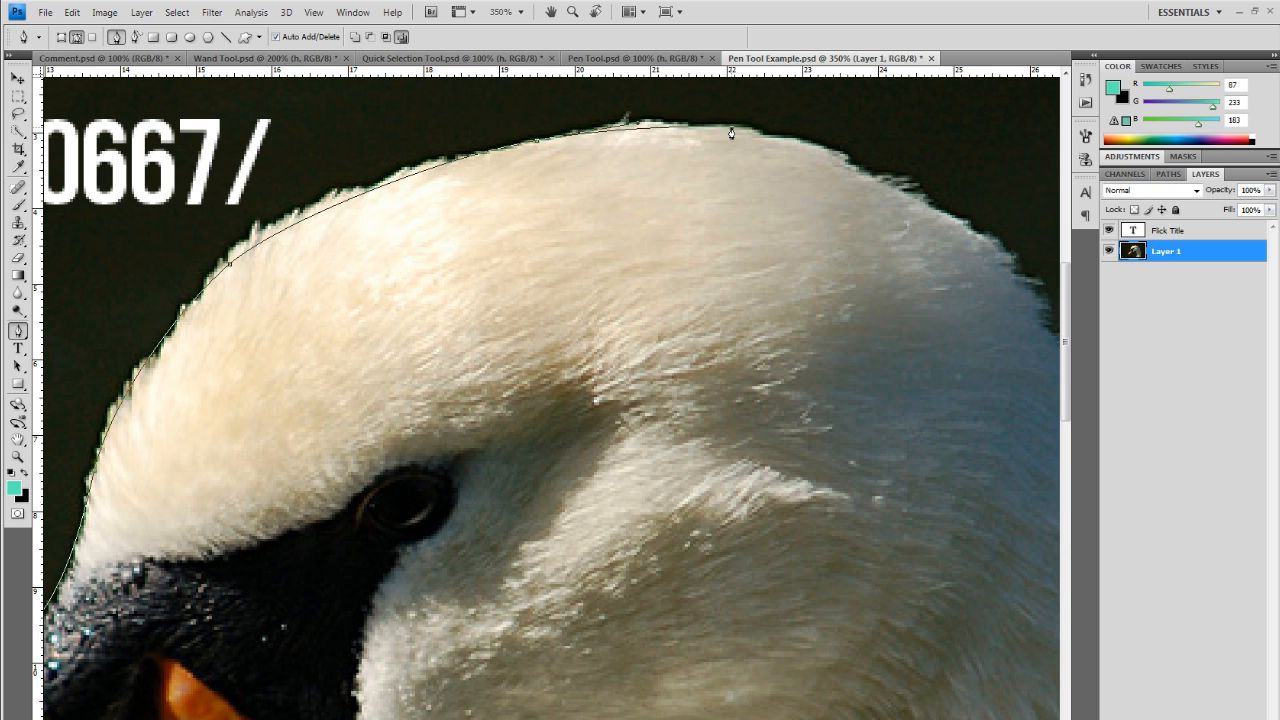
scroll(596, 400, "right", 5)
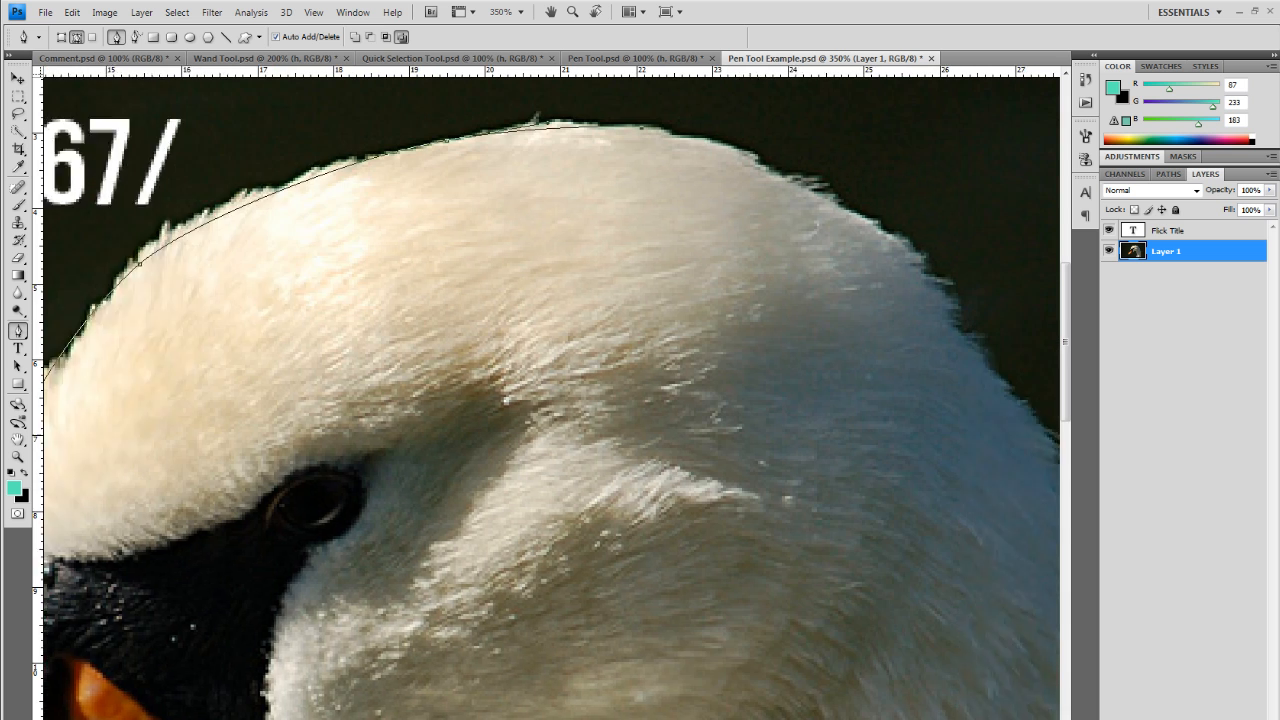
left_click_drag(720, 388, 903, 655)
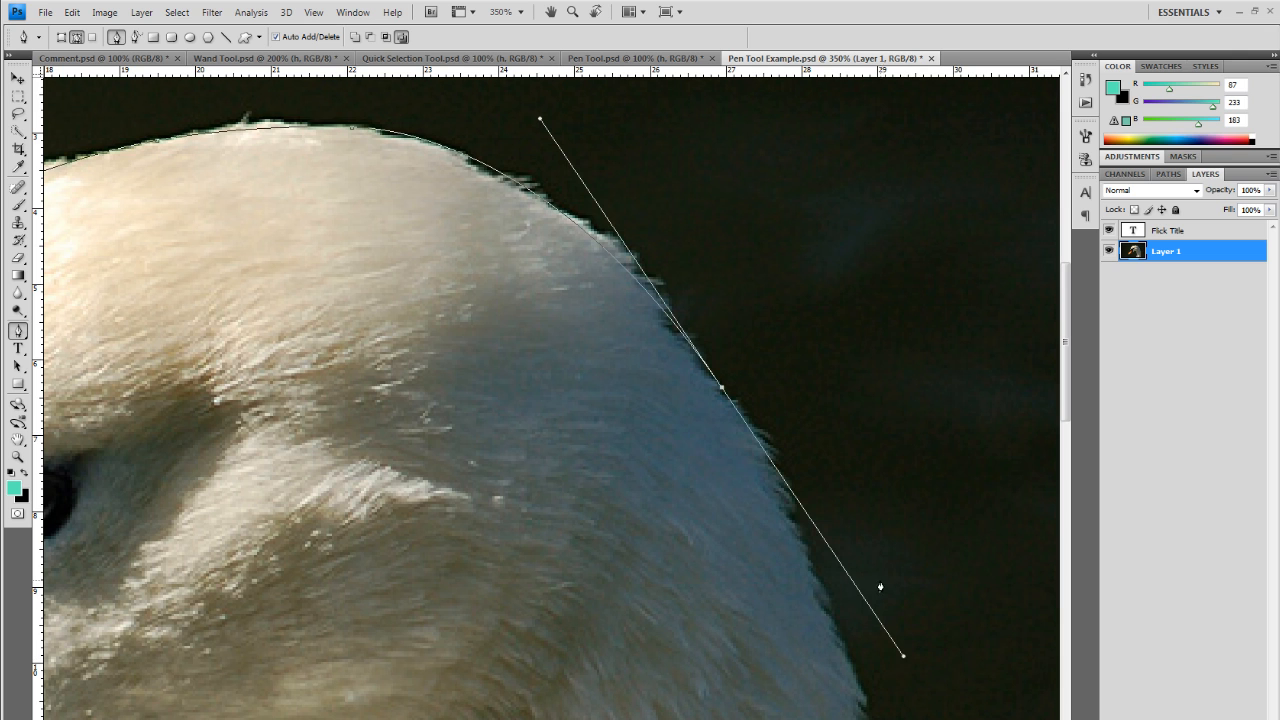
scroll(890, 610, "up", 1)
scroll(880, 640, "down", 3)
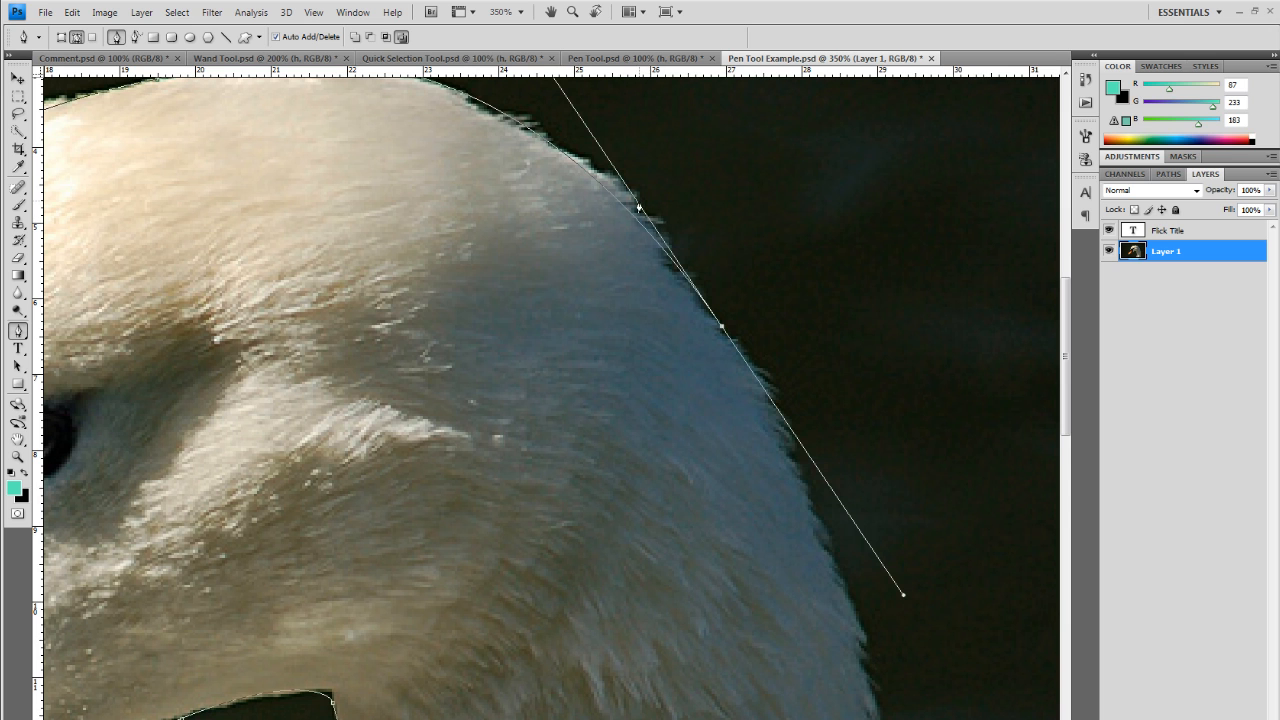
scroll(880, 614, "down", 4)
left_click(877, 615)
key("ctrl+z")
left_click_drag(880, 642, 909, 719)
key("ctrl+z")
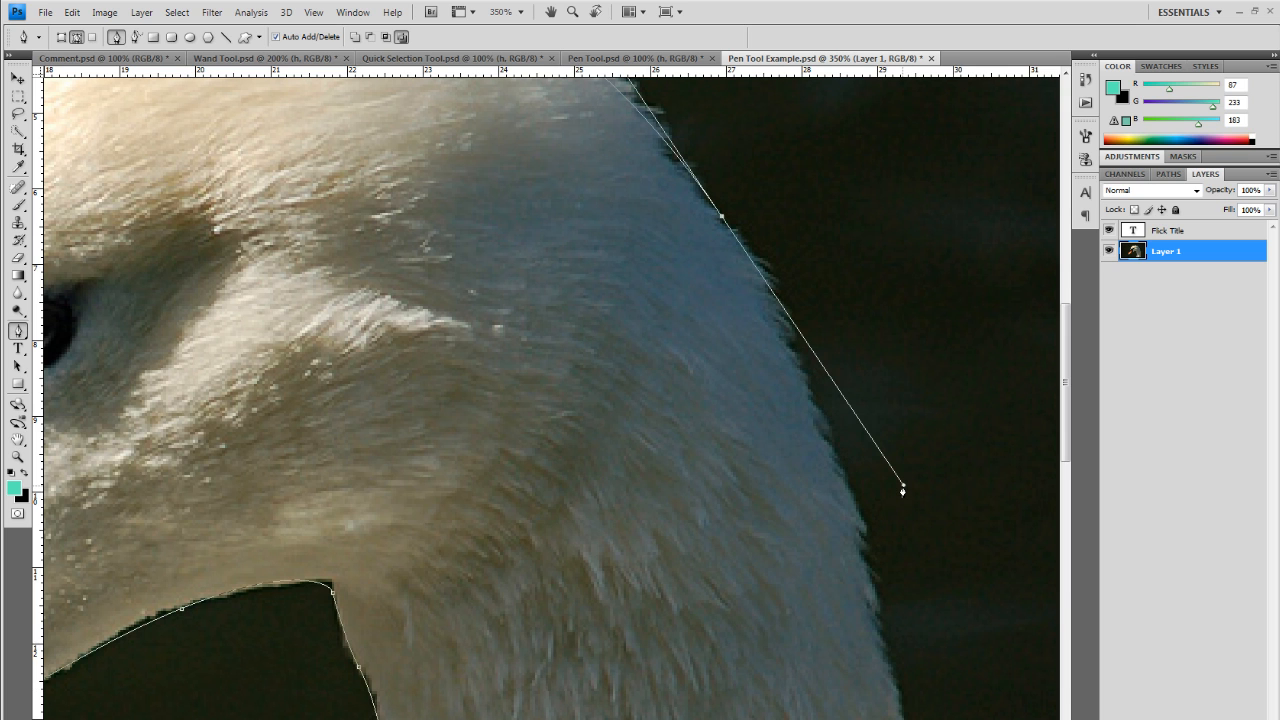
Step: Shorten the curve handle at the back of the head and extend the path down the upper outer neck
left_click_drag(903, 488, 853, 470)
left_click(878, 622)
scroll(917, 693, "down", 6)
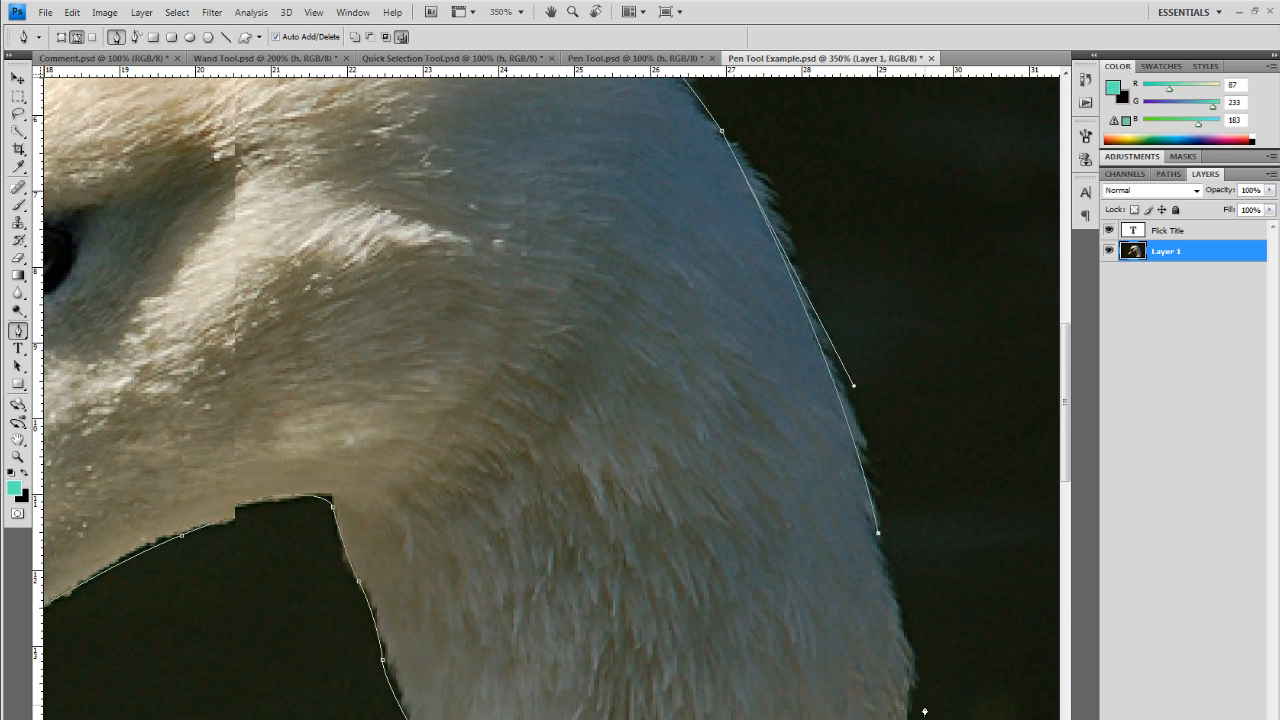
left_click_drag(908, 595, 916, 691)
scroll(912, 688, "down", 4)
Step: Continue the path down the outer neck to the image's bottom edge and close it at the starting anchor
left_click_drag(905, 632, 891, 690)
scroll(906, 665, "down", 3)
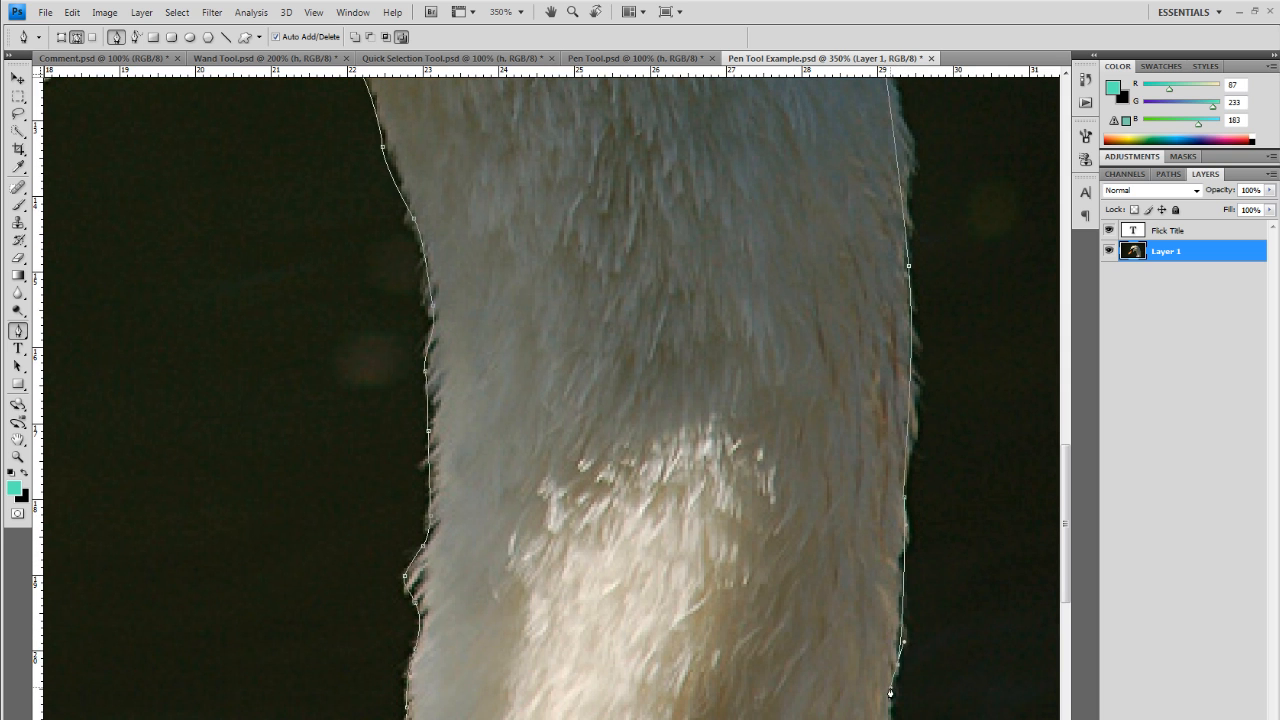
scroll(889, 688, "down", 2)
left_click(888, 685)
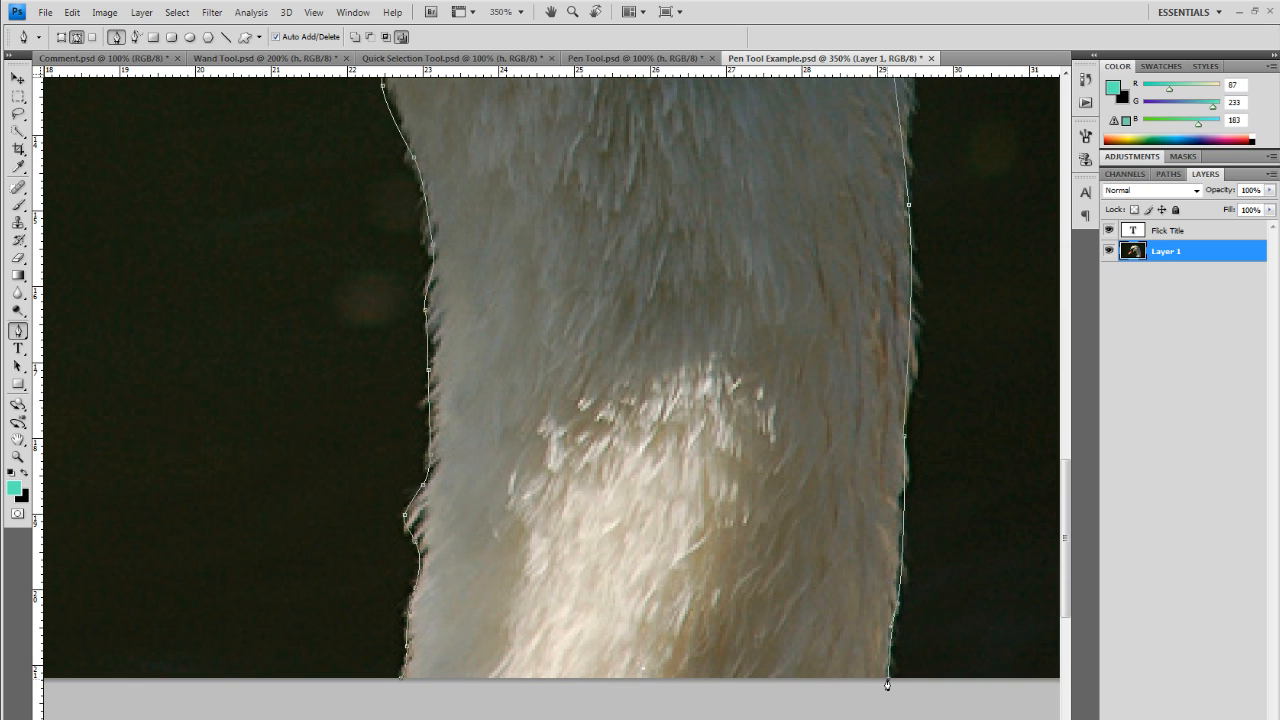
left_click(401, 683)
Step: Convert the closed swan path into a new anti-aliased selection with a feather radius of 1.0 pixels
scroll(489, 632, "up", 3)
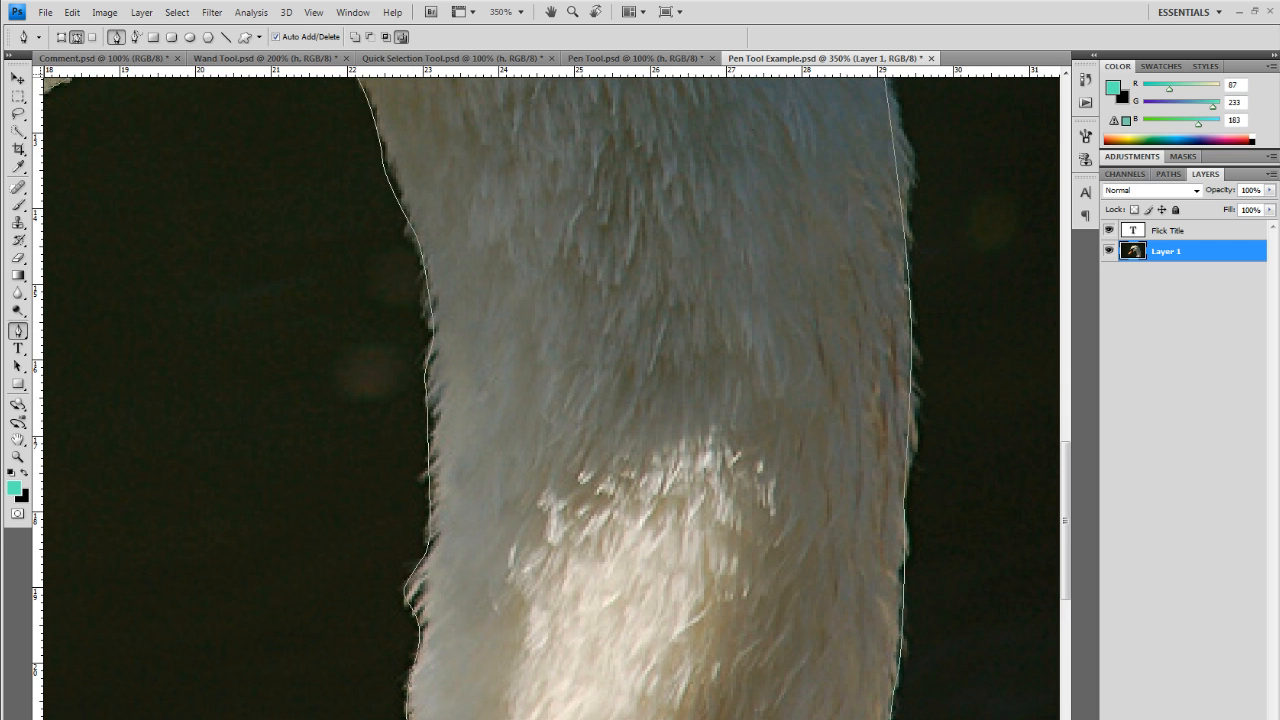
key("ctrl+alt+0")
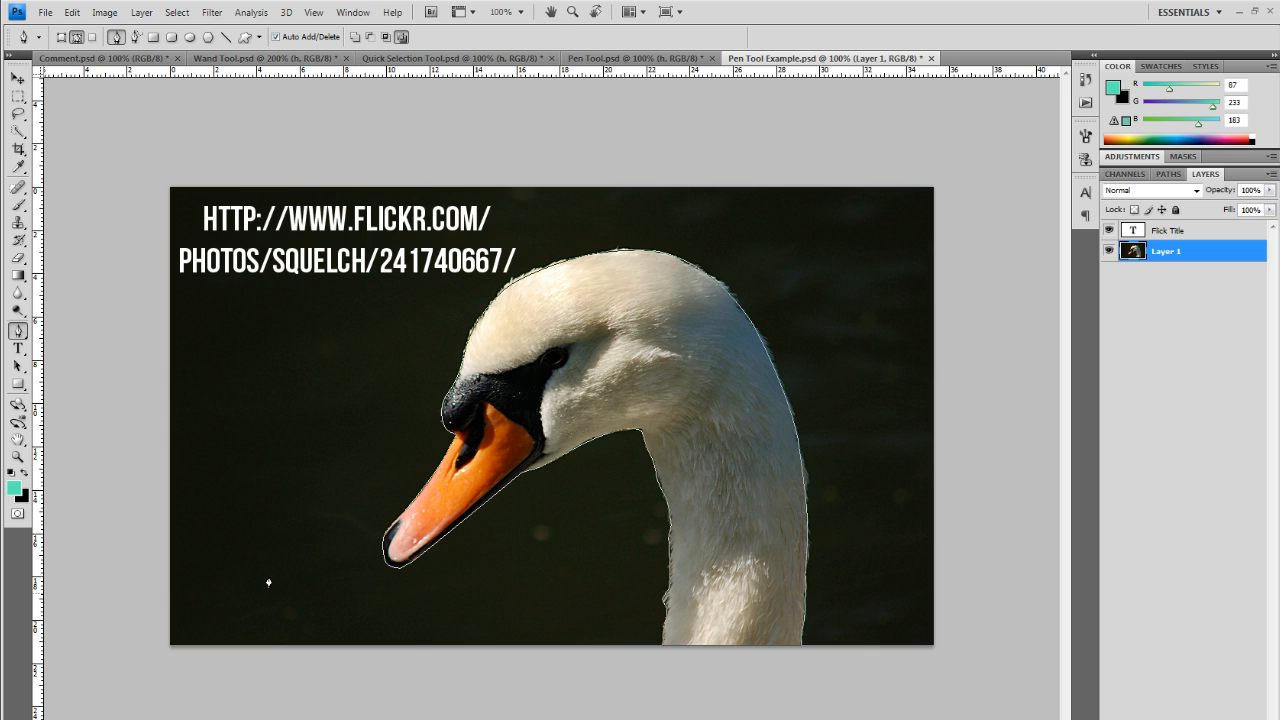
right_click(572, 434)
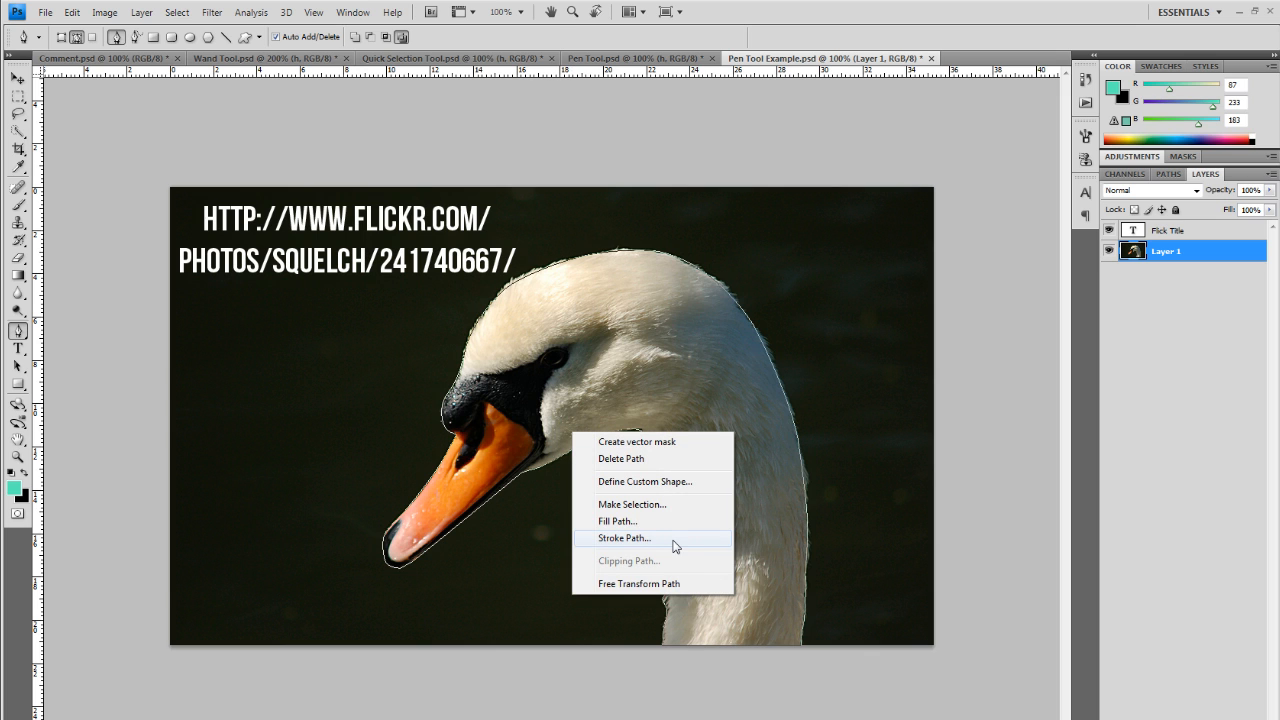
left_click(662, 505)
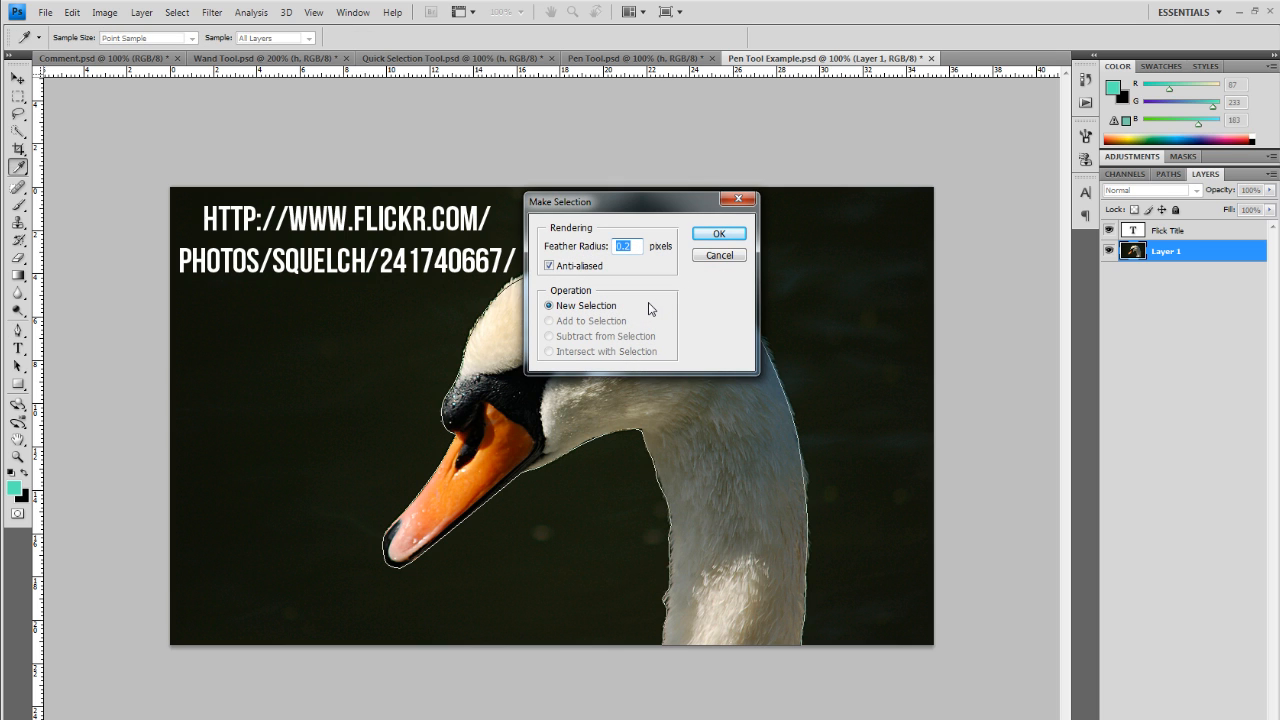
type("1.0")
key("Return")
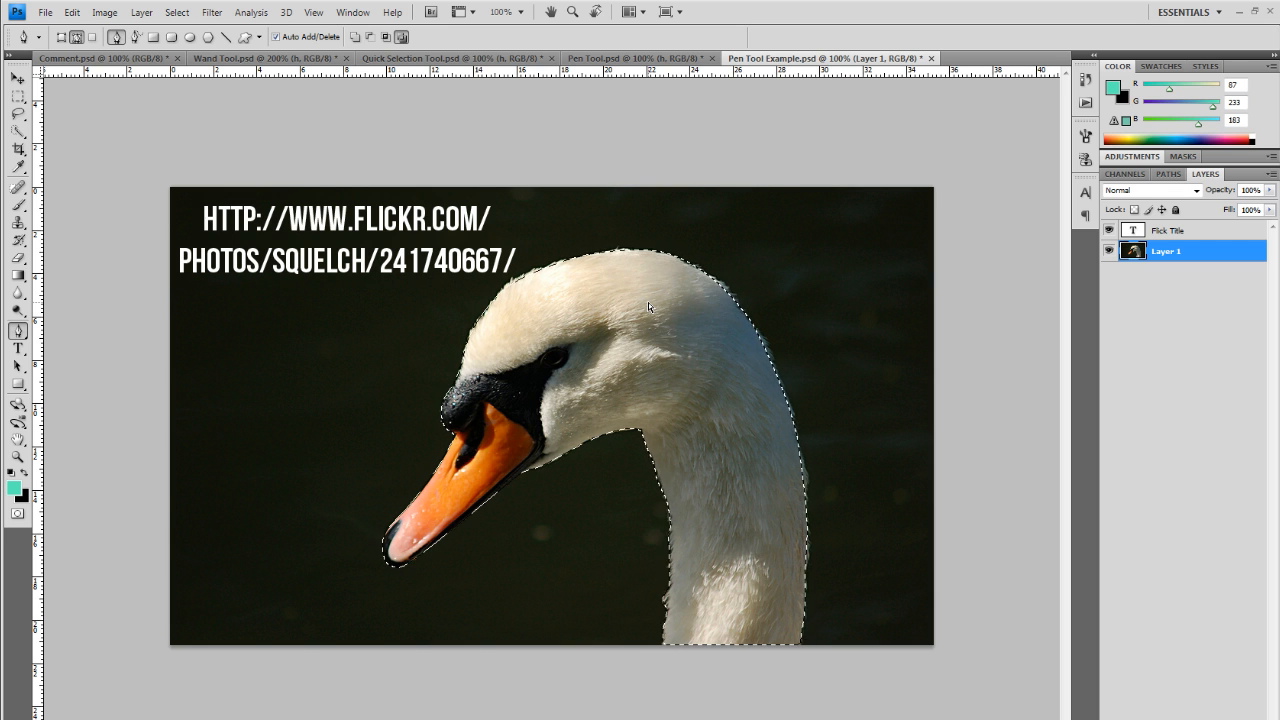
Step: Invert the selection, delete the dark background from Layer 1, and deselect
key("ctrl+shift+i")
key("Delete")
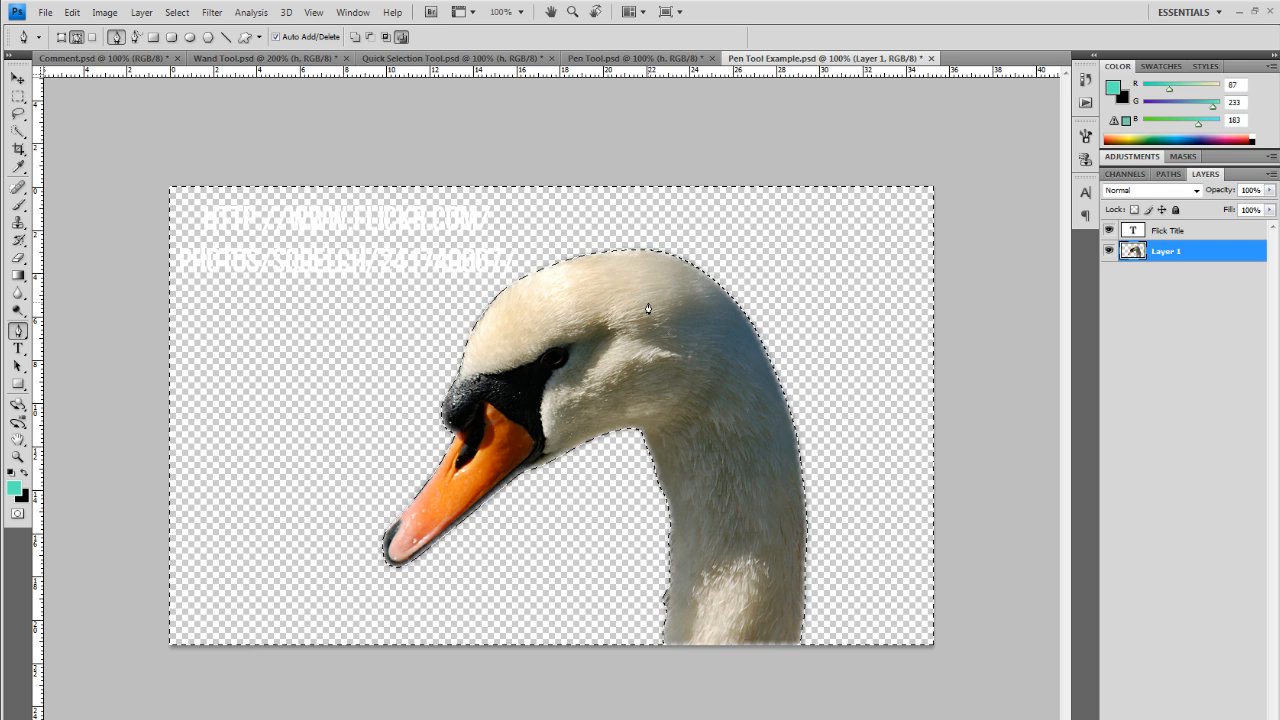
key("ctrl+d")
Step: Try moving the cut-out swan on the canvas and undo each move
key("m")
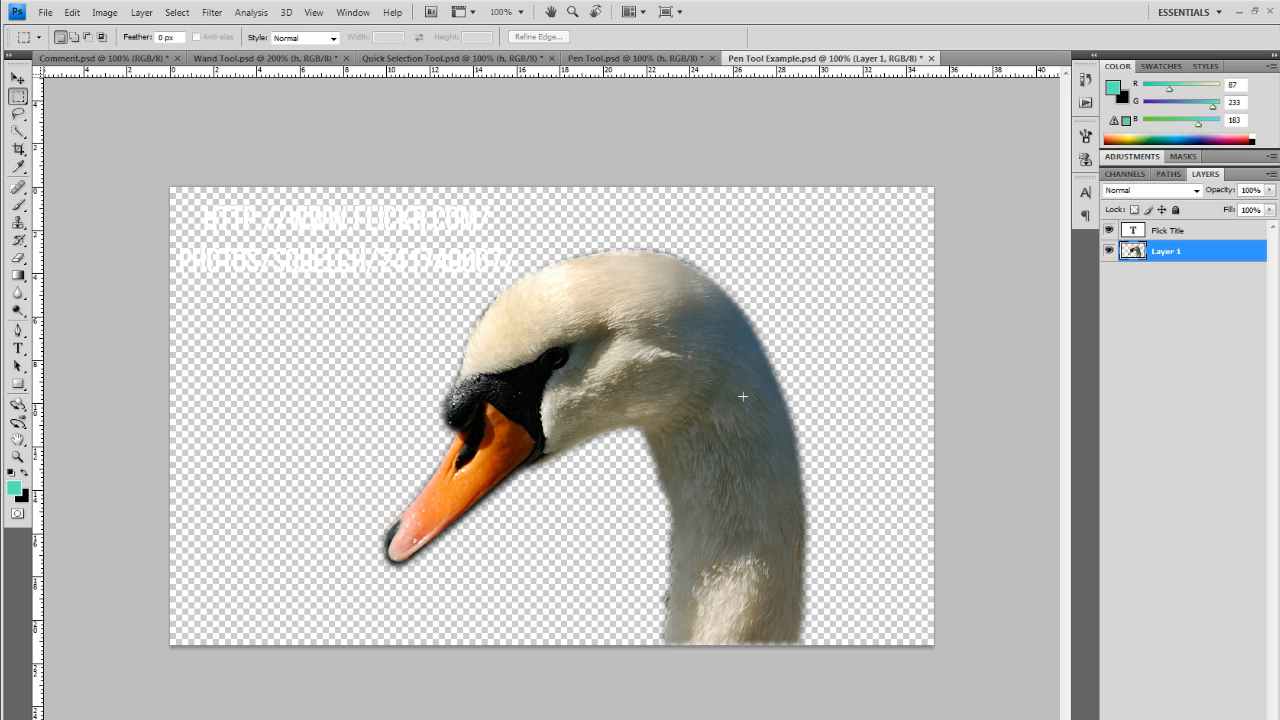
key("v")
mouse_move(721, 487)
left_mouse_down()
mouse_move(791, 486)
mouse_move(716, 491)
left_mouse_up()
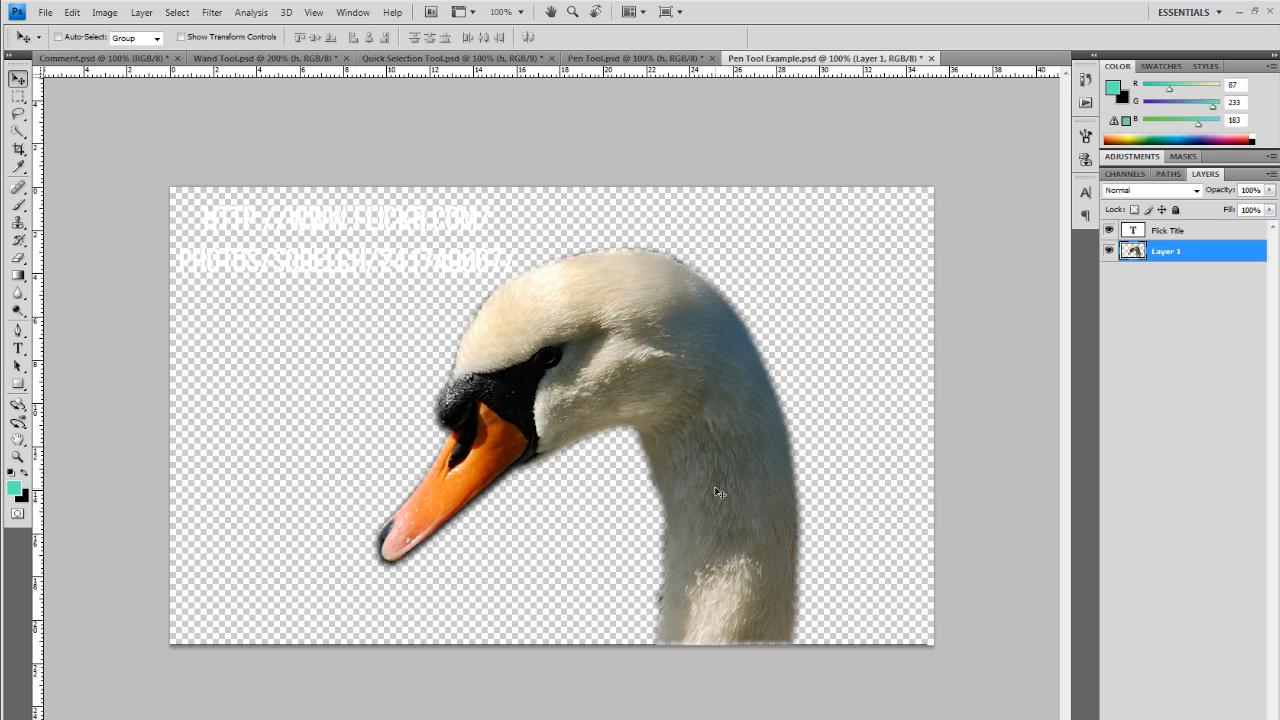
key("ctrl+z")
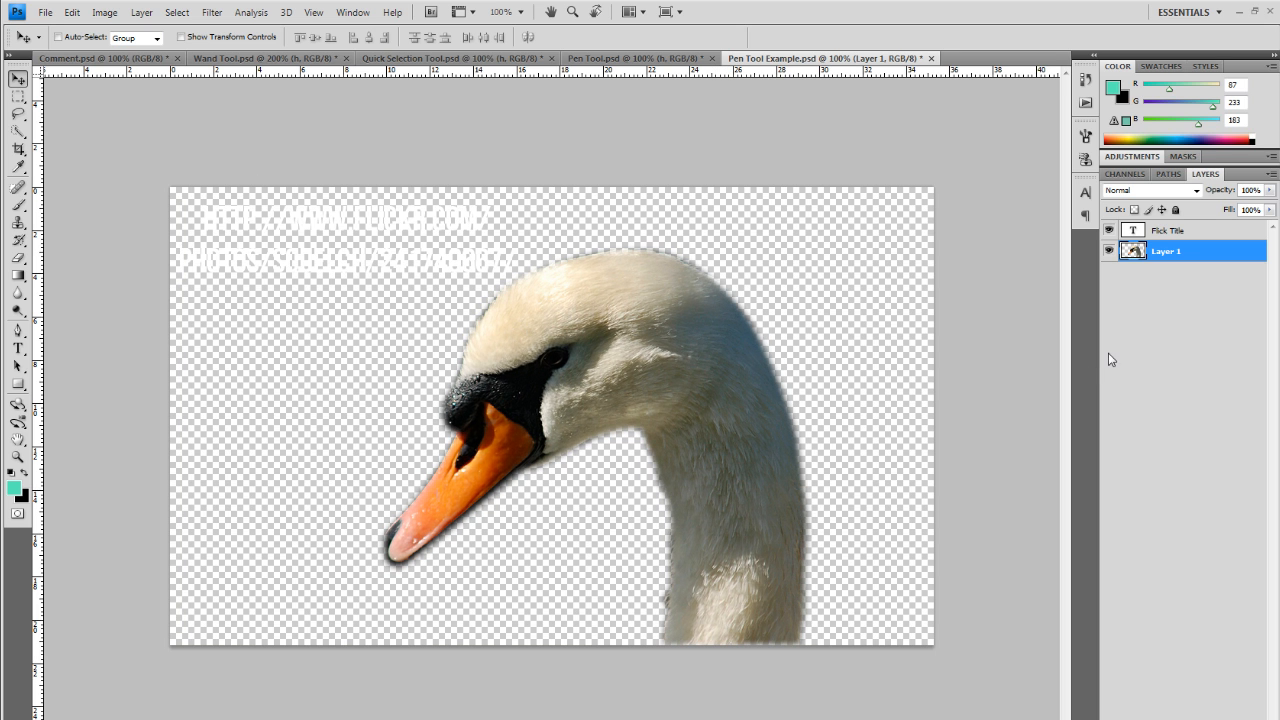
left_click_drag(769, 415, 868, 418)
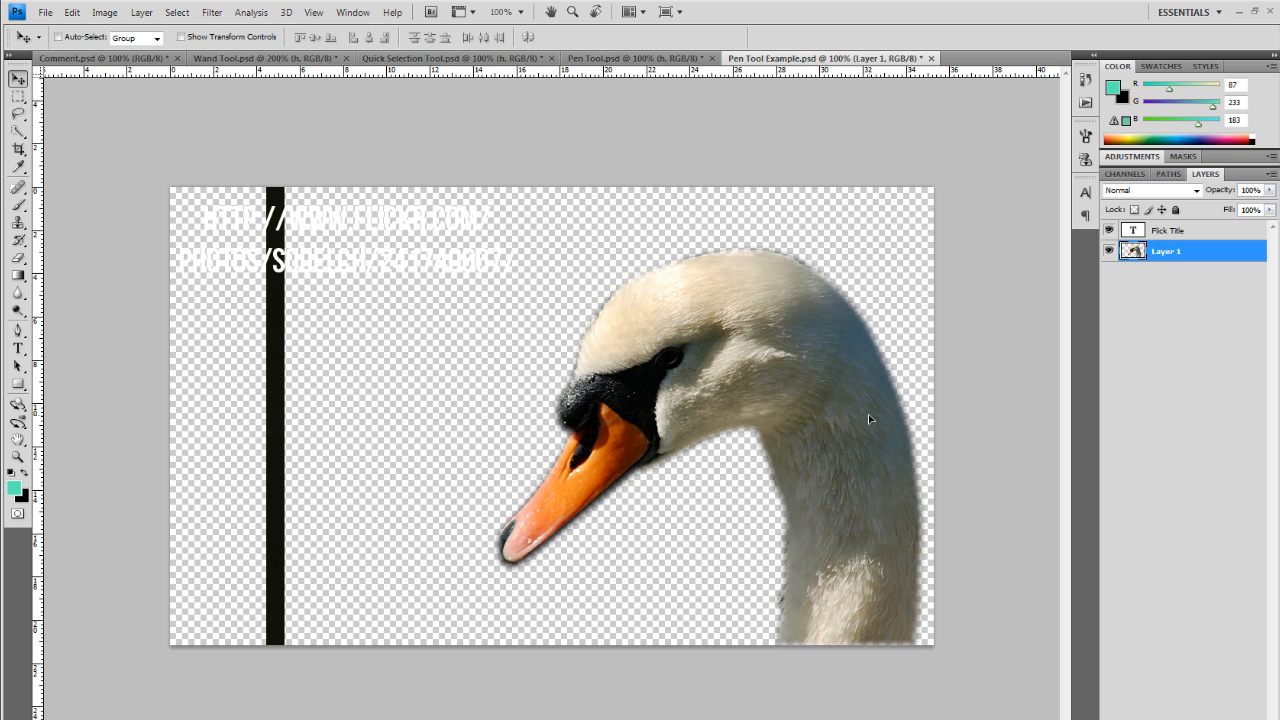
key("ctrl+z")
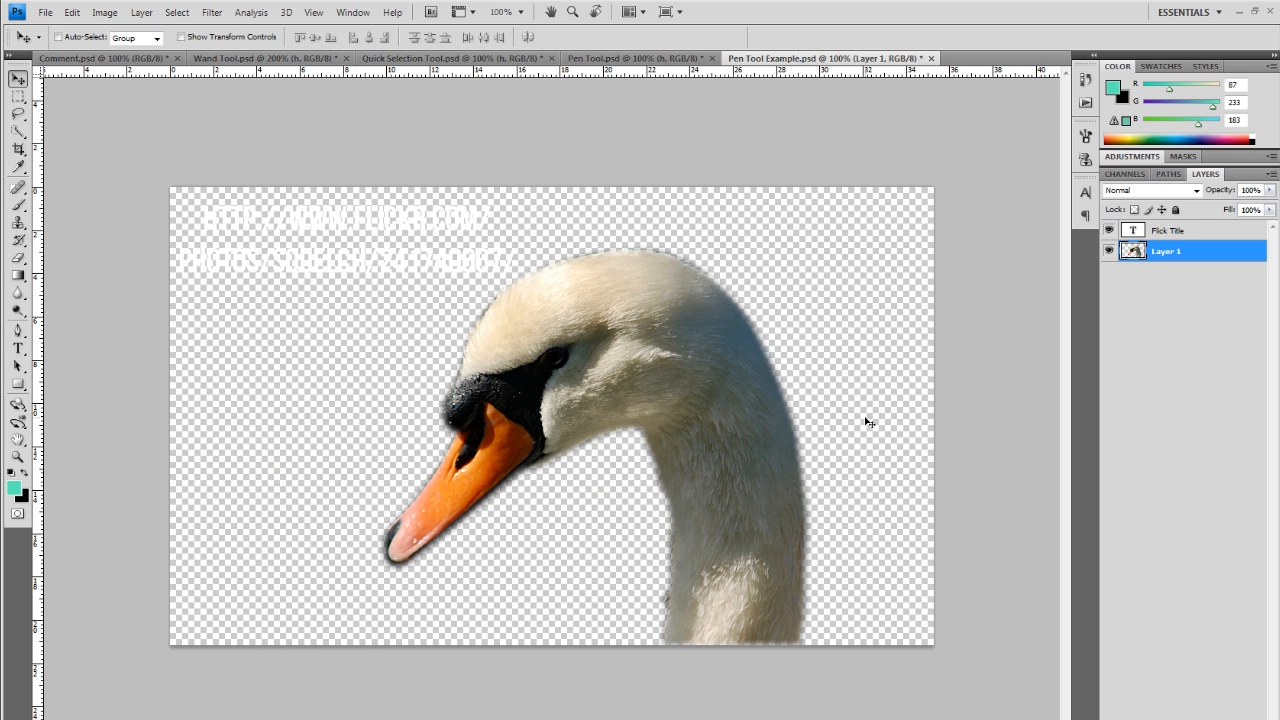